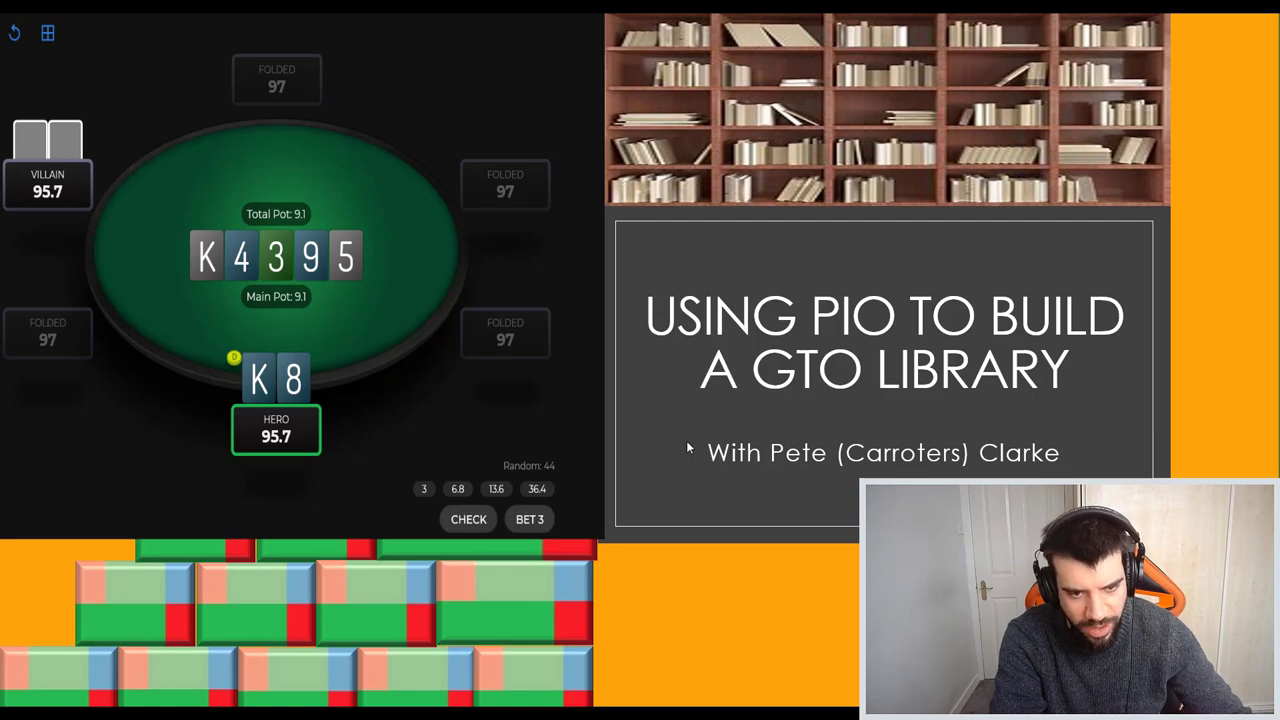
Advance the slideshow from the Using Pio title slide to the Tree Building slide
left_click(688, 446)
left_click(688, 443)
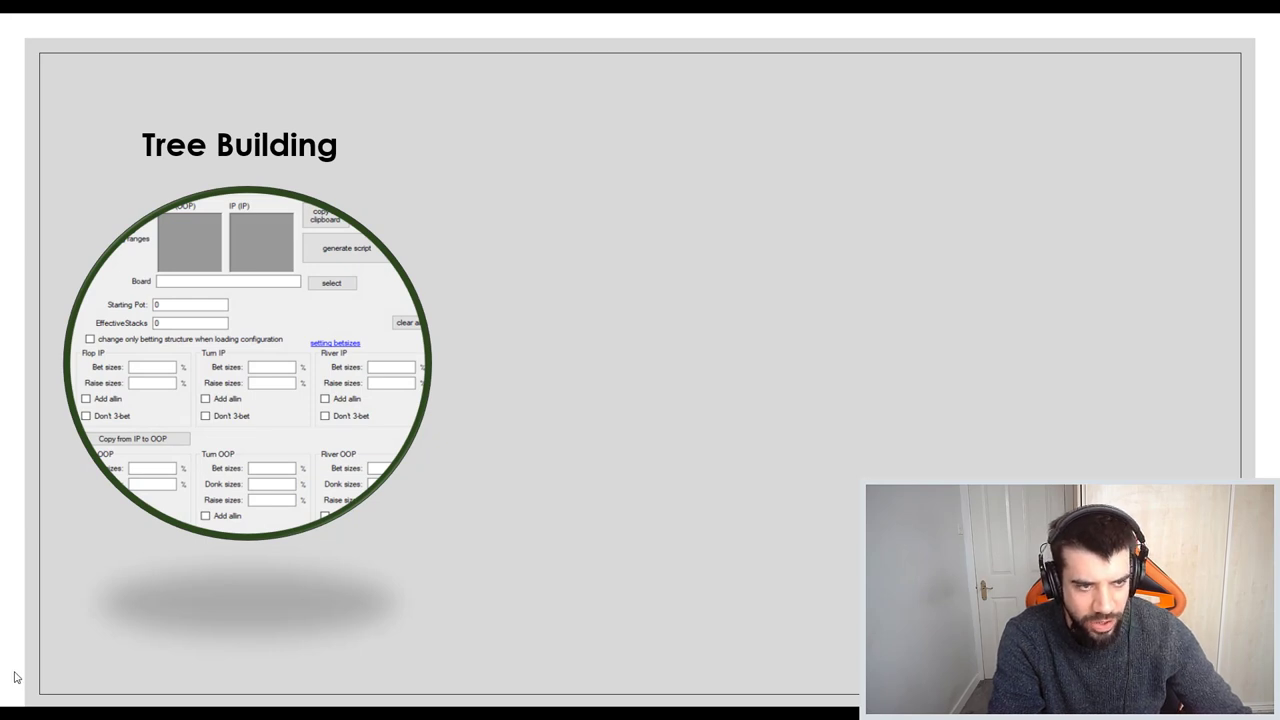
Step through the autumn tree, garbage-in-garbage-out and BU Open chart illustrations on the Tree Building slide
left_click(15, 678)
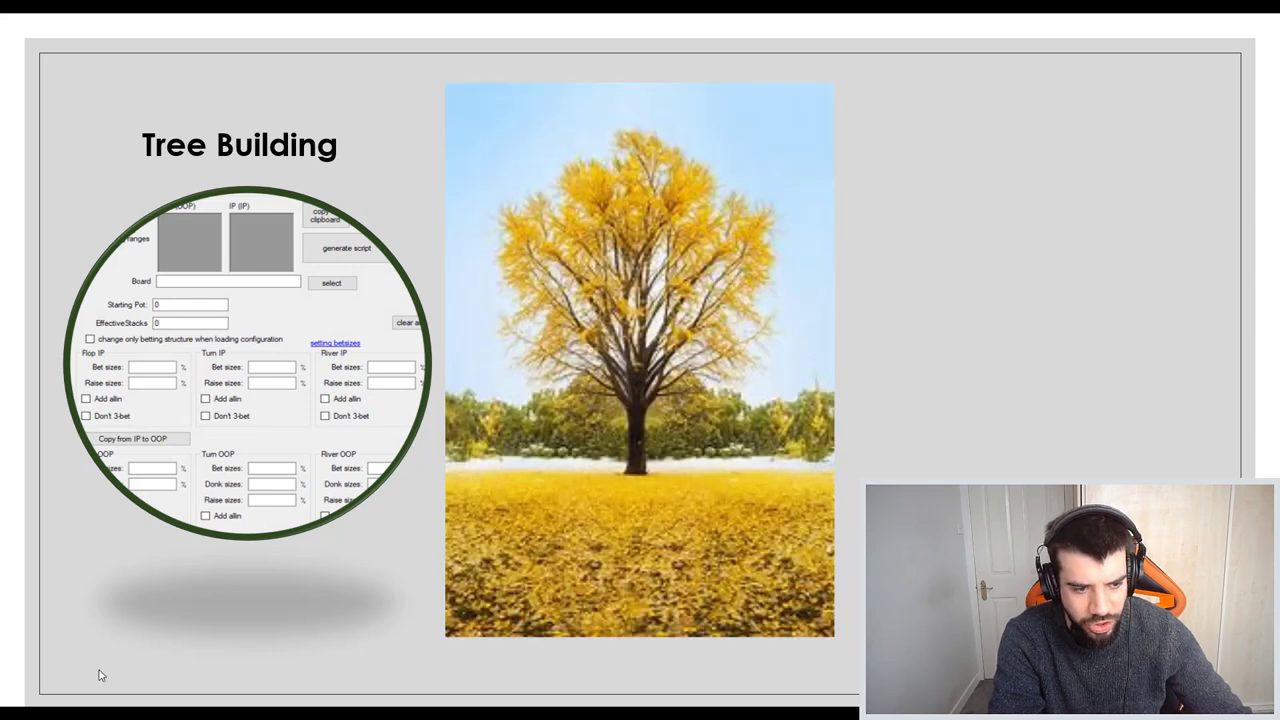
left_click(15, 635)
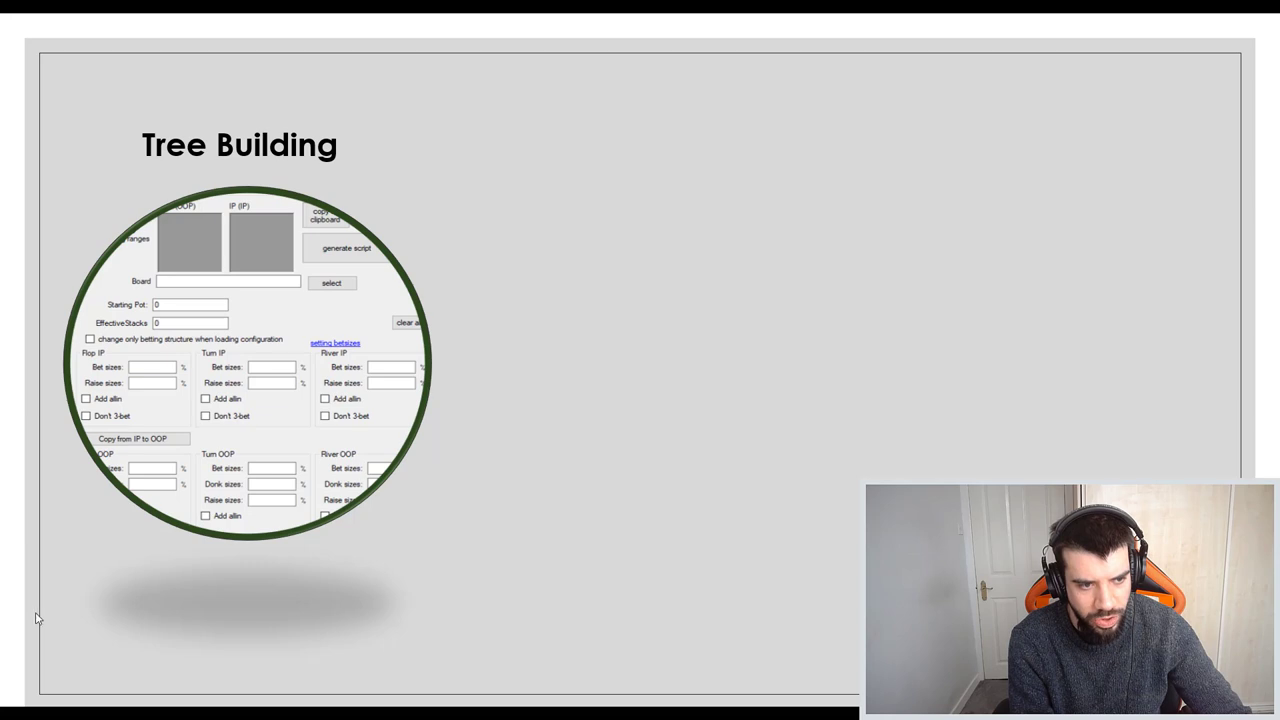
left_click(50, 625)
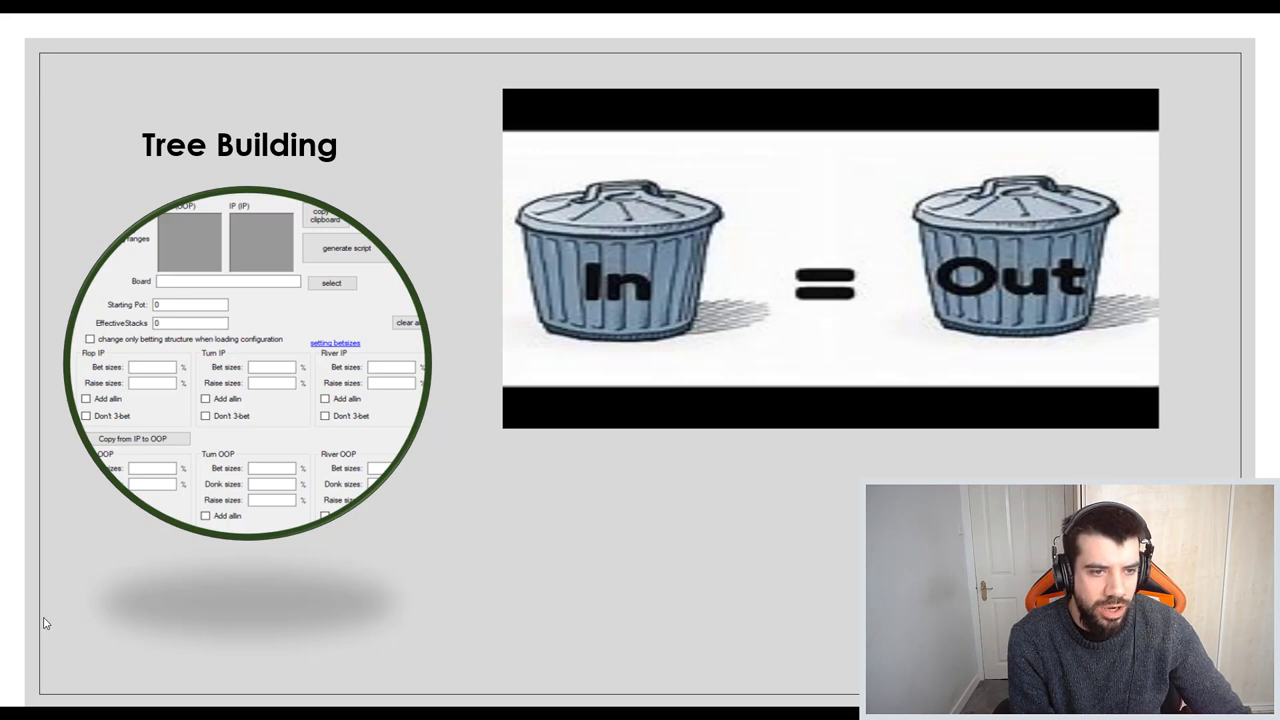
left_click(45, 623)
left_click(45, 623)
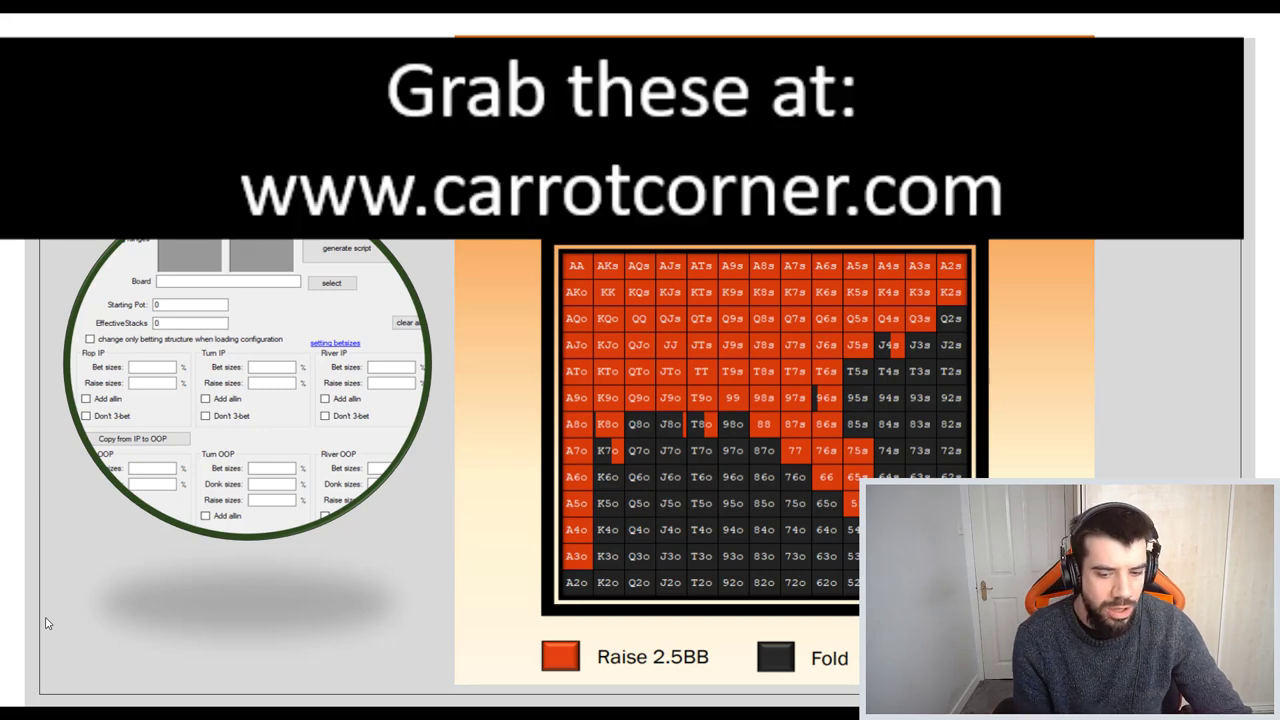
left_click(45, 623)
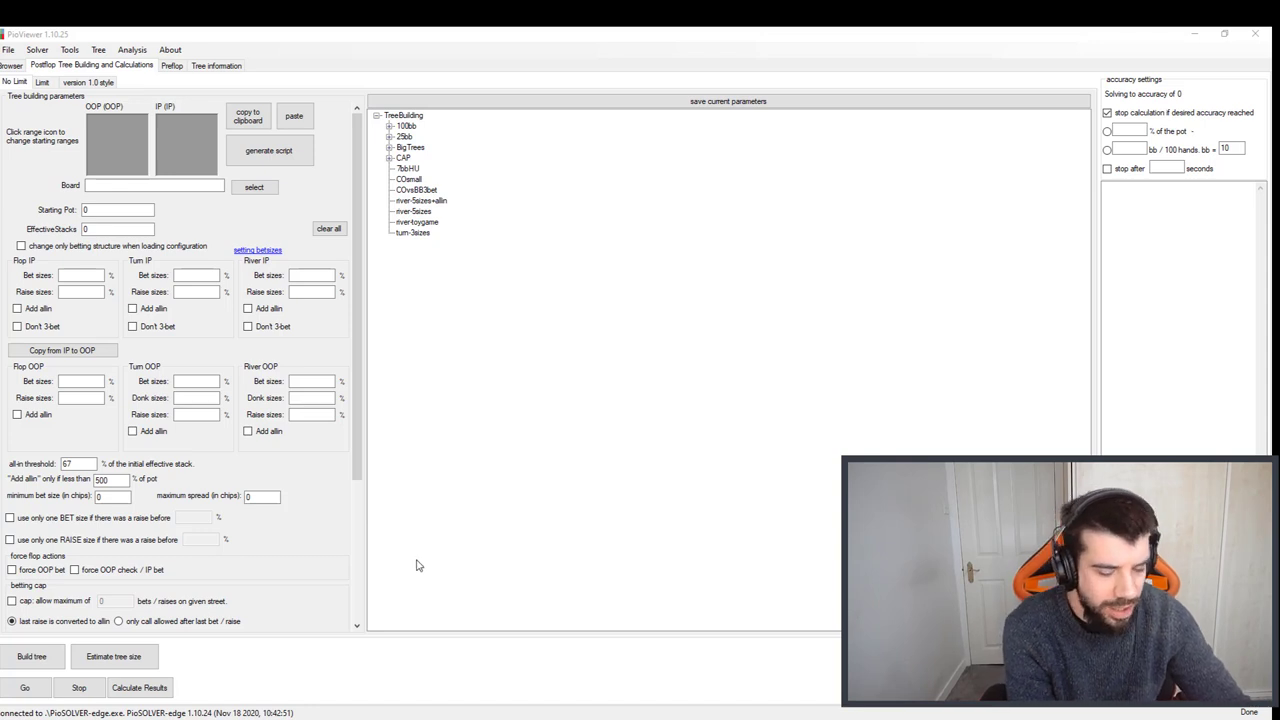
mouse_move(597, 719)
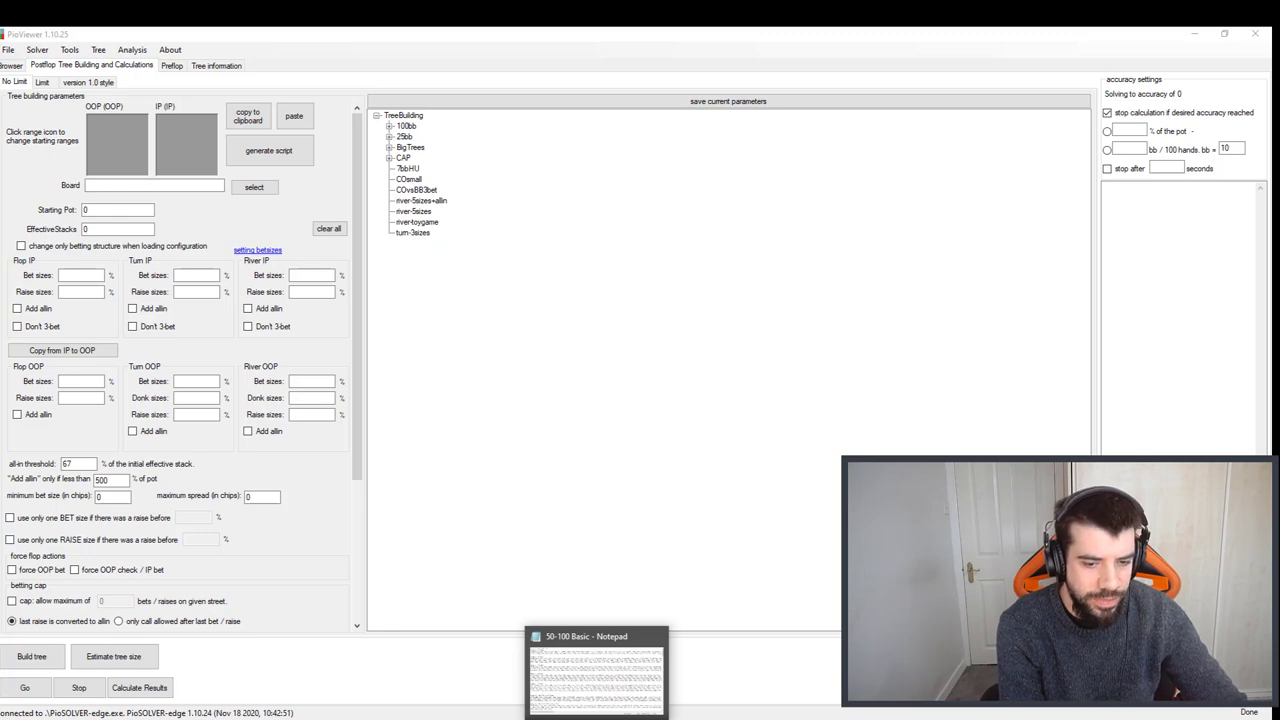
Scroll the range PDF in Edge to find the BU Open chart
left_click(597, 719)
scroll(452, 427, "down", 5)
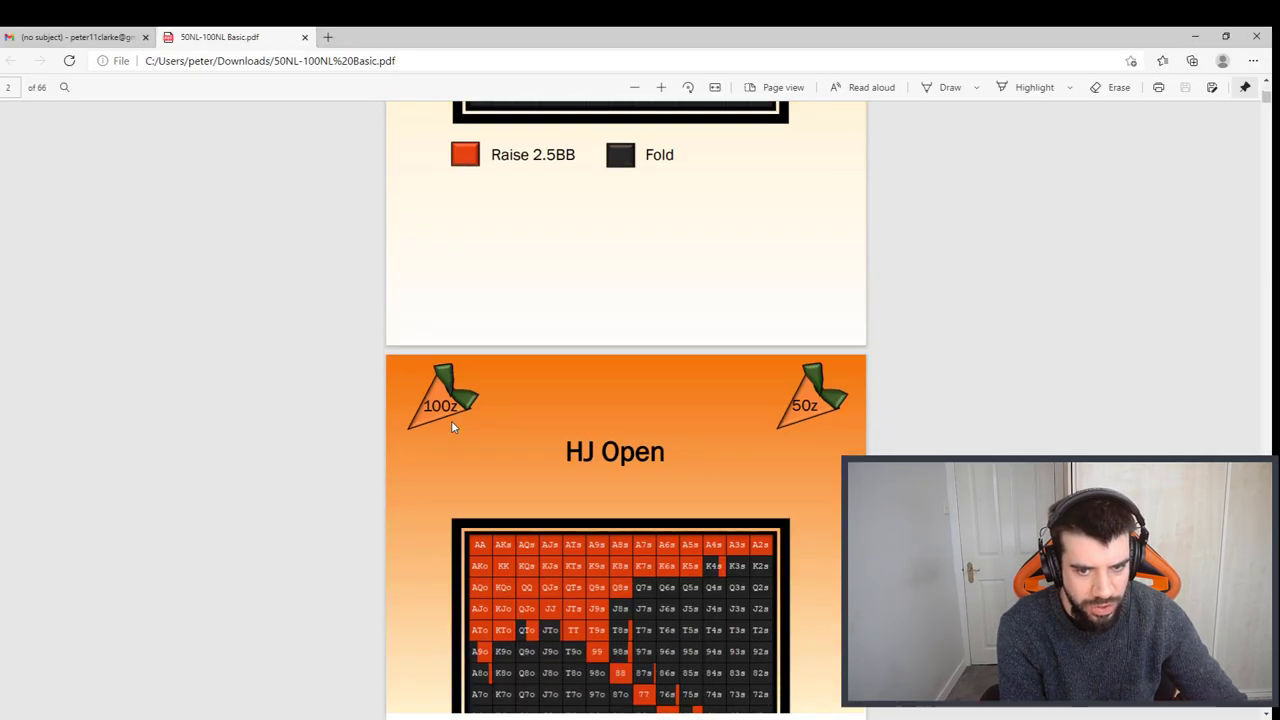
scroll(452, 427, "up", 4)
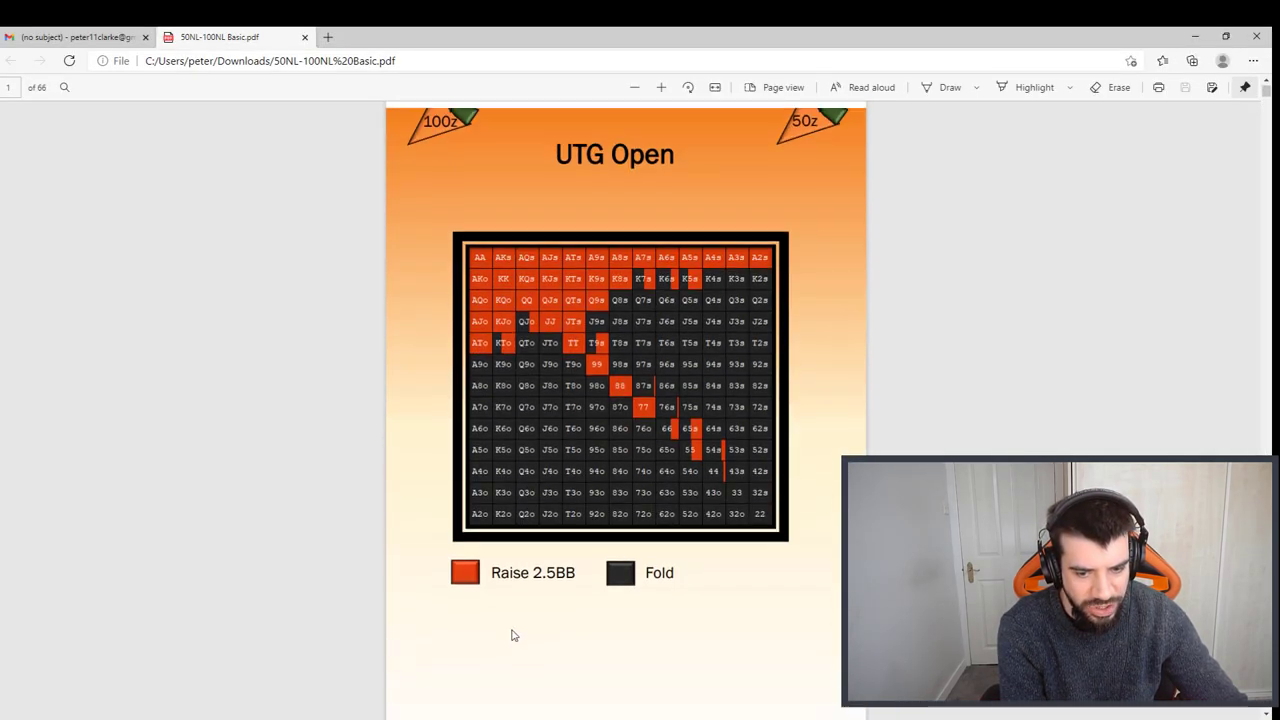
key("alt+Tab")
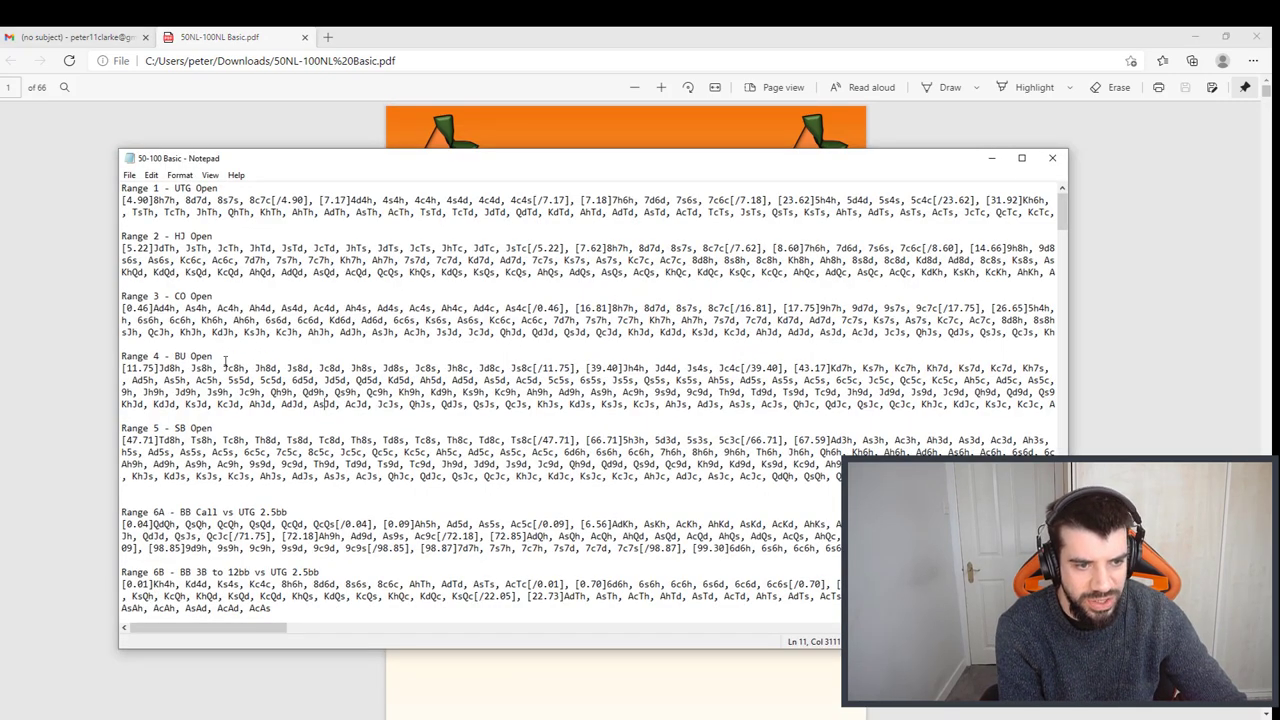
left_click(484, 118)
scroll(533, 345, "down", 5)
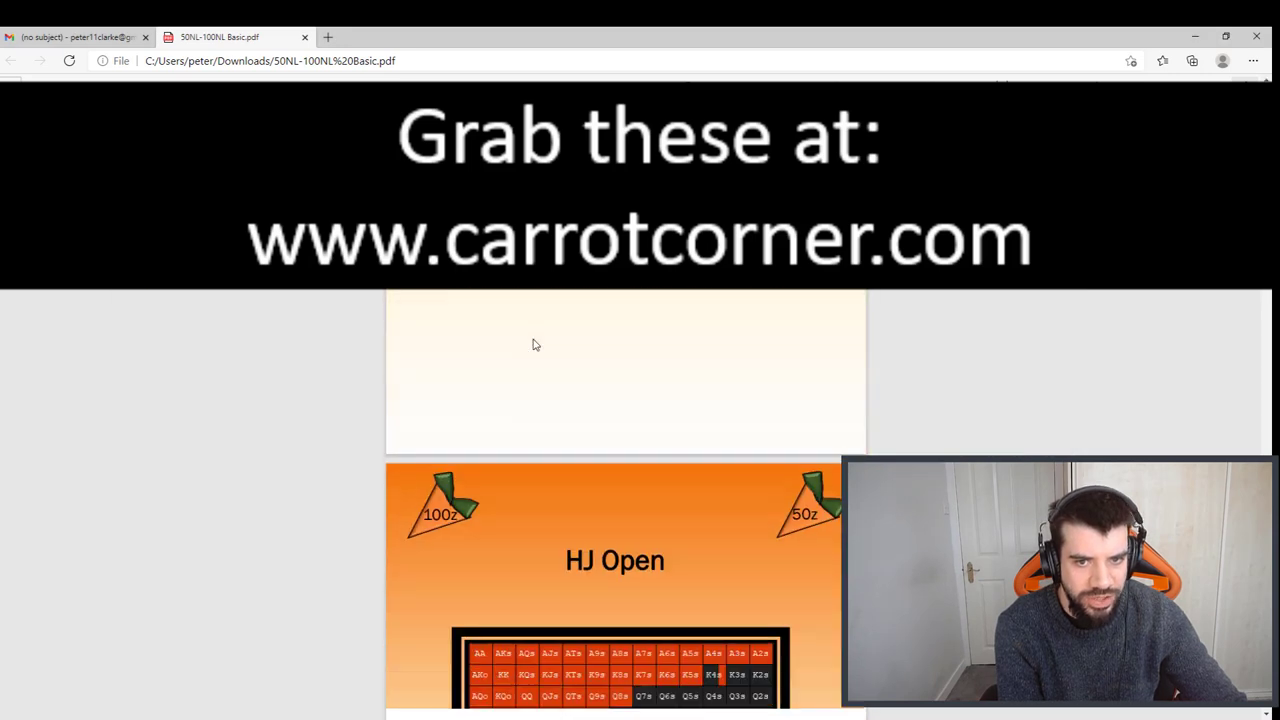
scroll(533, 345, "down", 15)
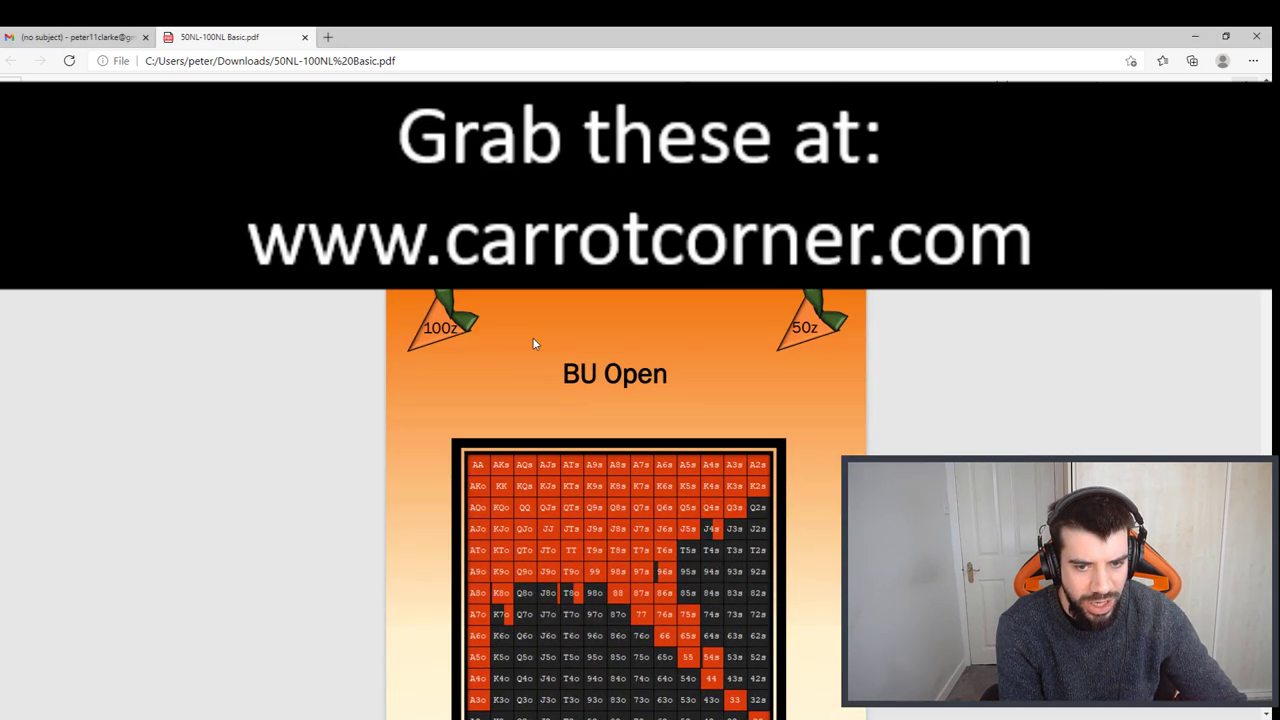
scroll(530, 343, "down", 2)
scroll(522, 338, "up", 1)
scroll(519, 334, "down", 1)
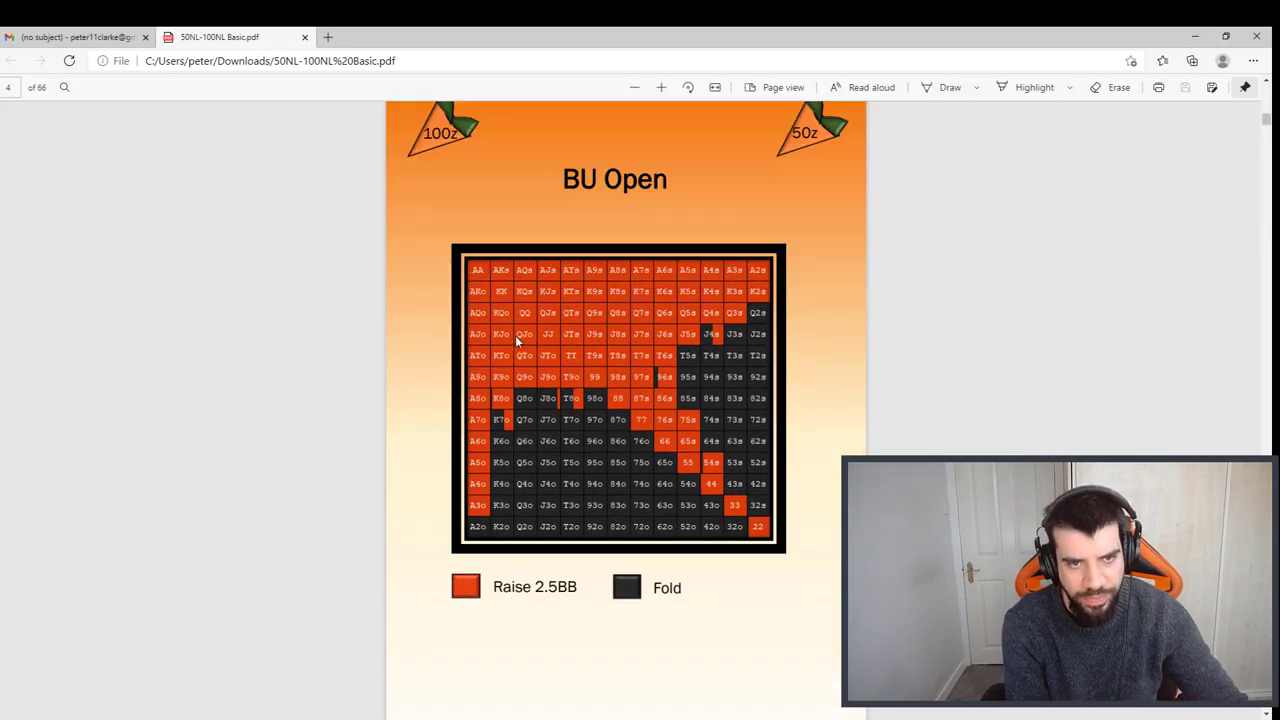
scroll(475, 338, "up", 1)
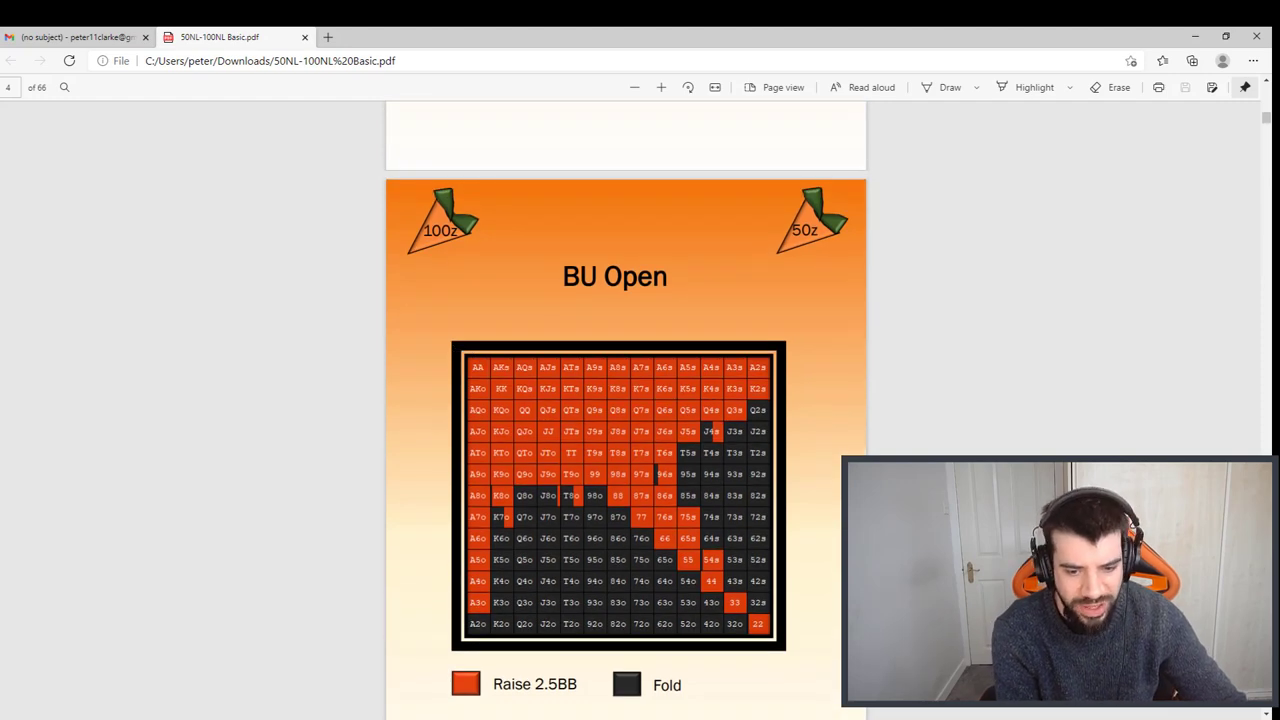
Copy the Range 4 BU Open hand list from the Notepad range file
mouse_move(596, 719)
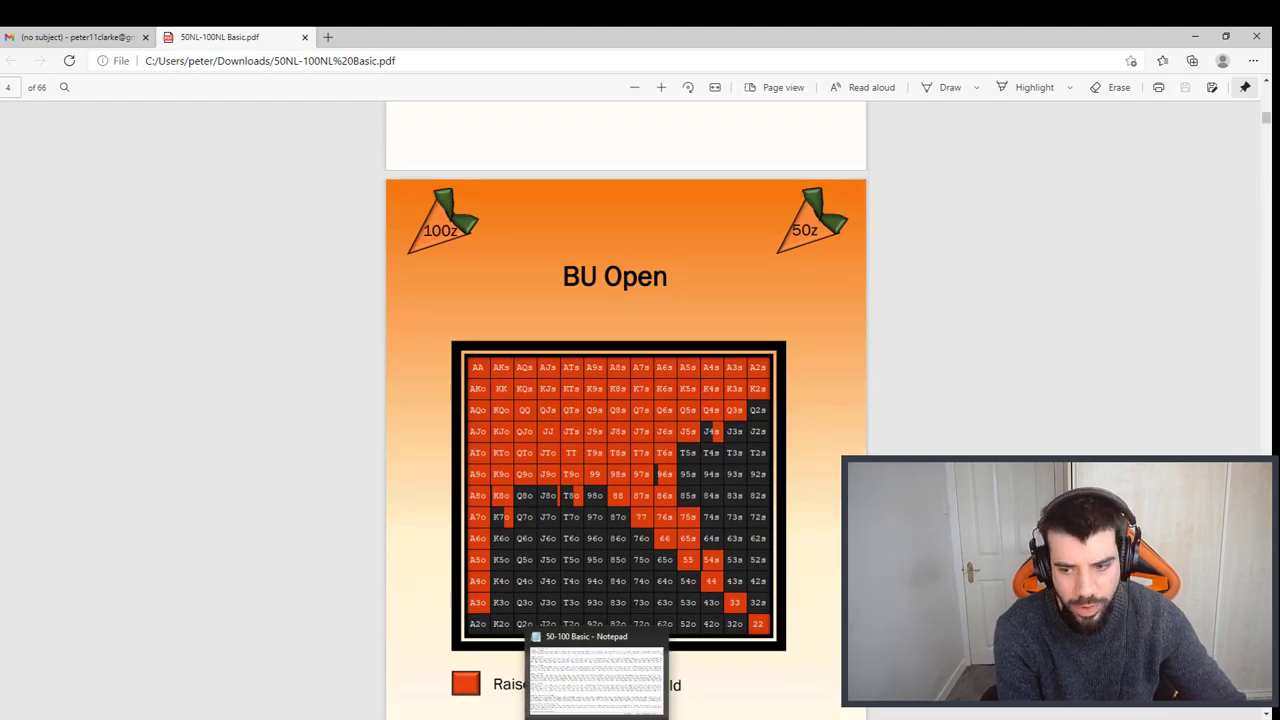
left_click(596, 680)
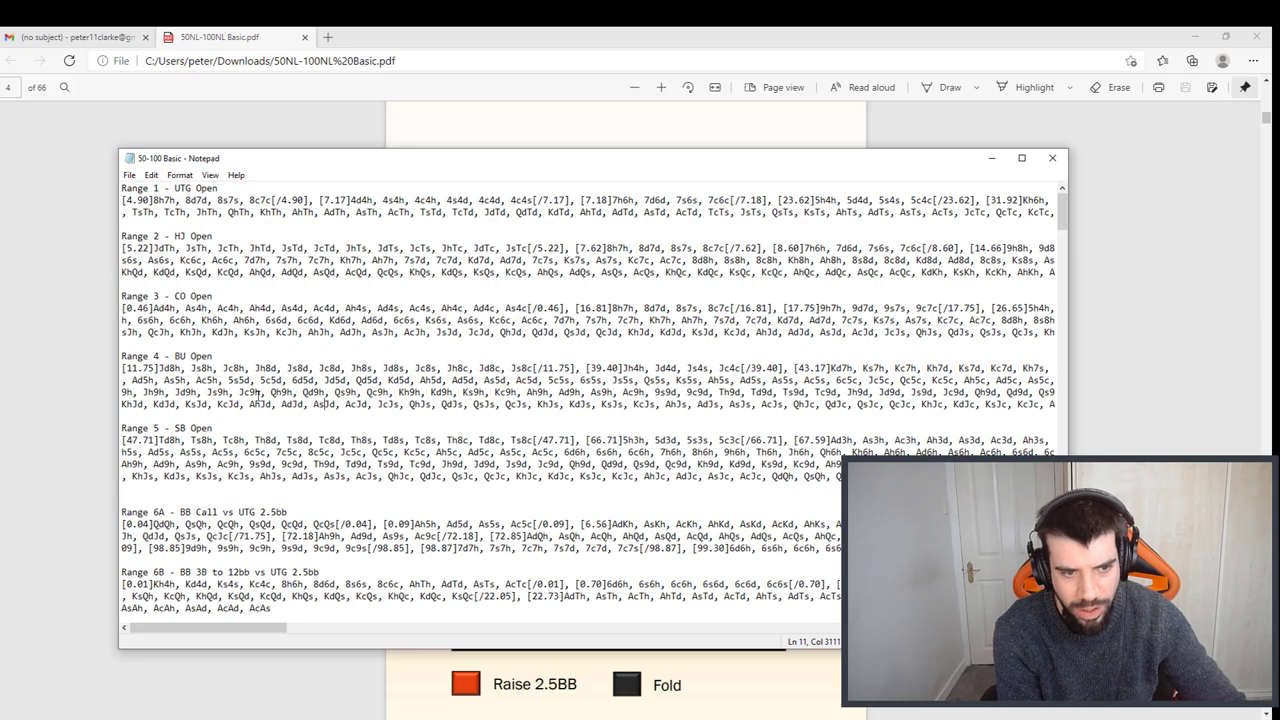
left_click_drag(123, 368, 1076, 418)
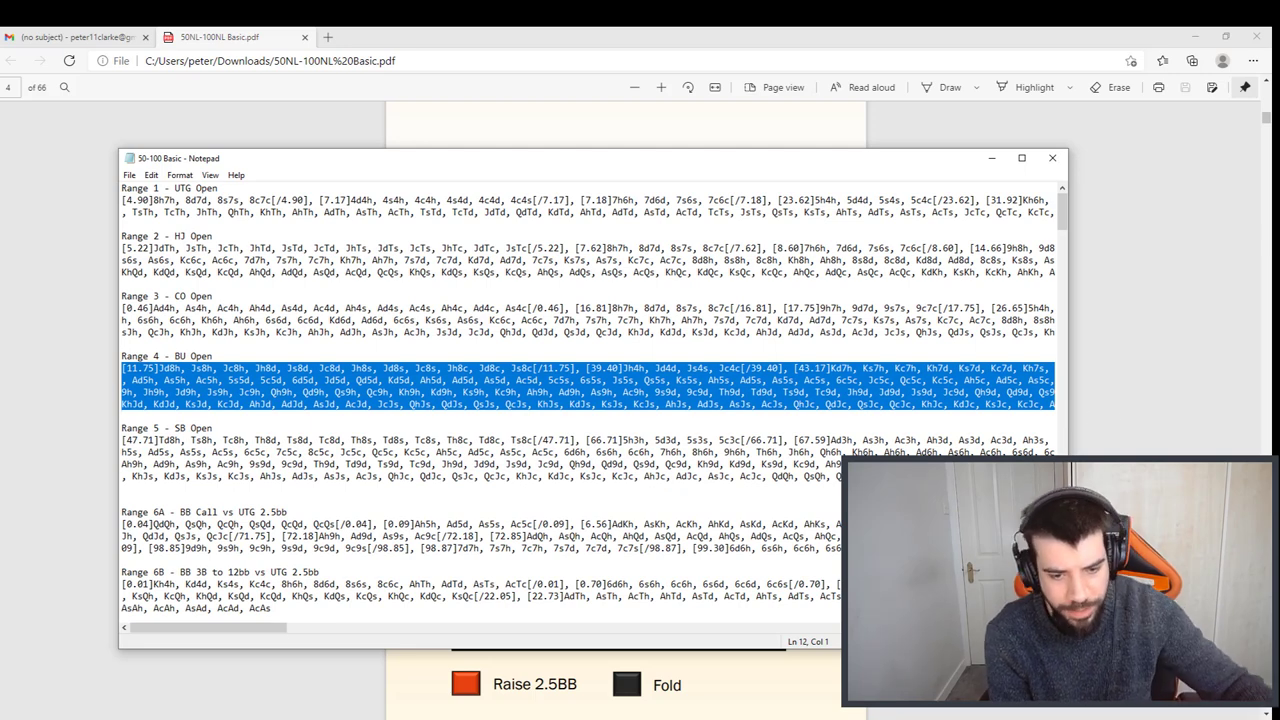
key("alt+Tab")
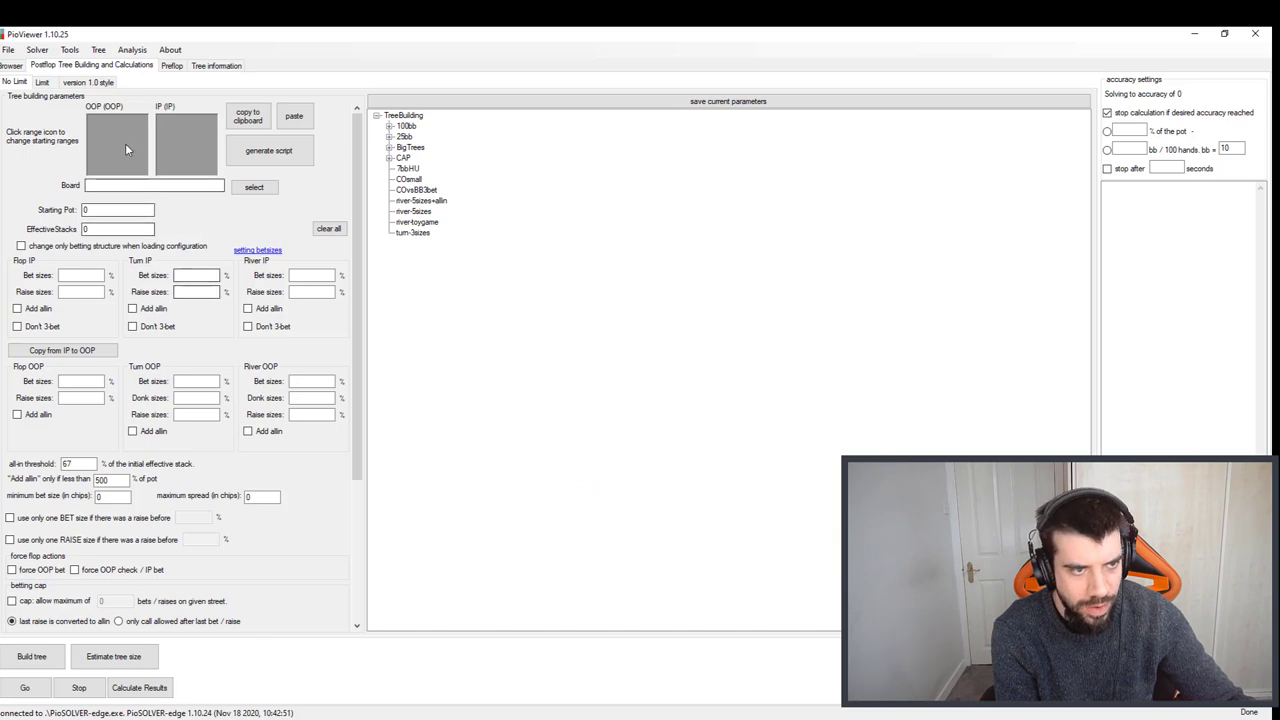
Paste the copied BU Open hand list into the IP starting range
left_click(132, 143)
key("ctrl+v")
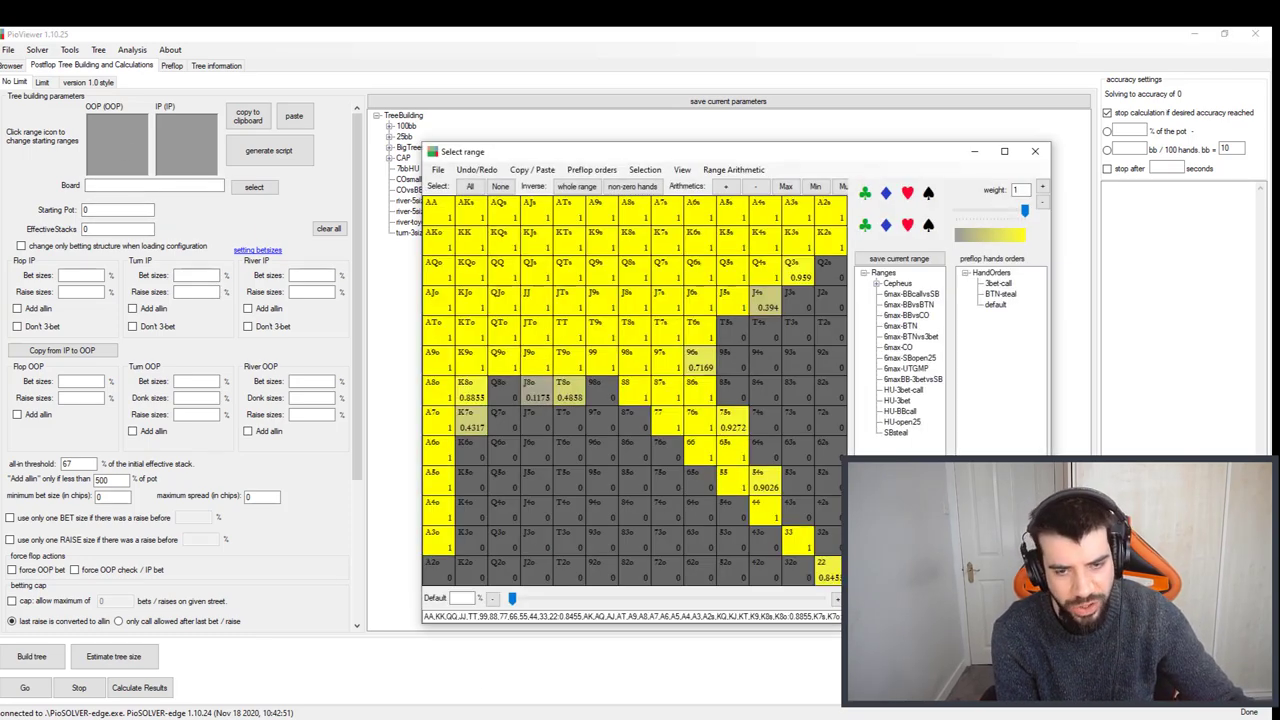
key("Escape")
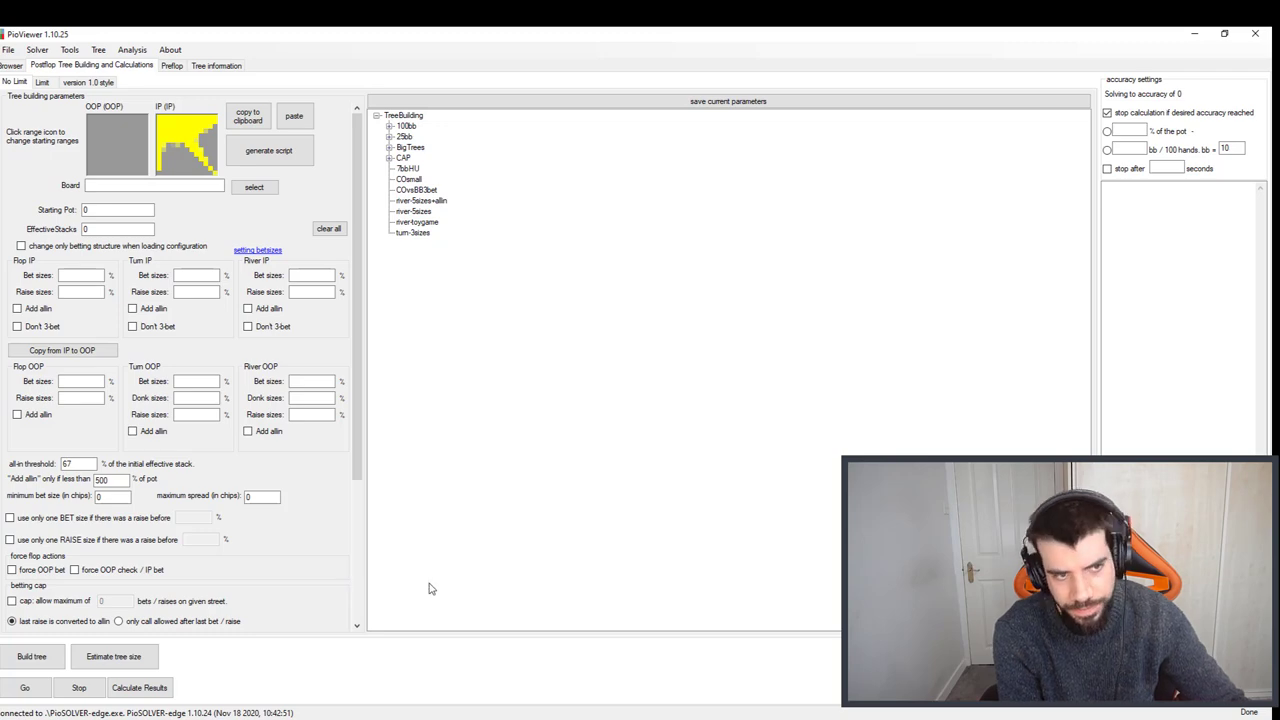
Select the Range 9A BB Call vs BU 2.5bb hand line in the Notepad range file
mouse_move(596, 718)
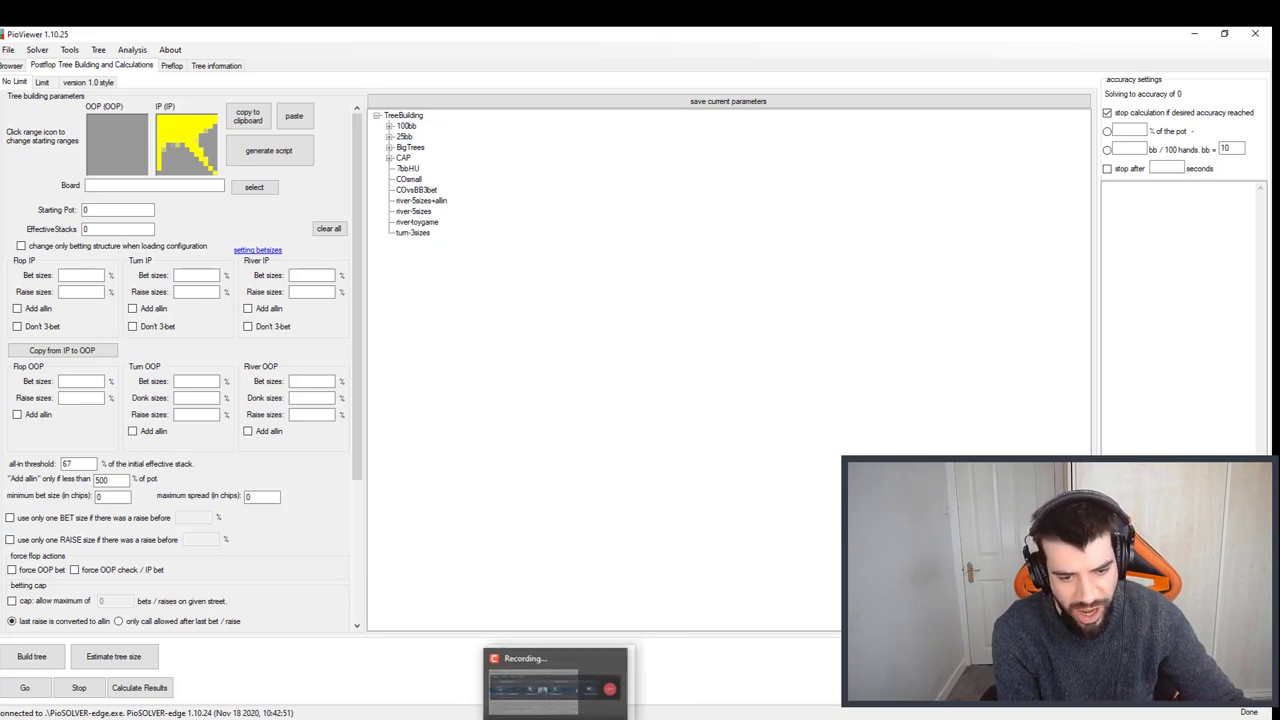
left_click(444, 672)
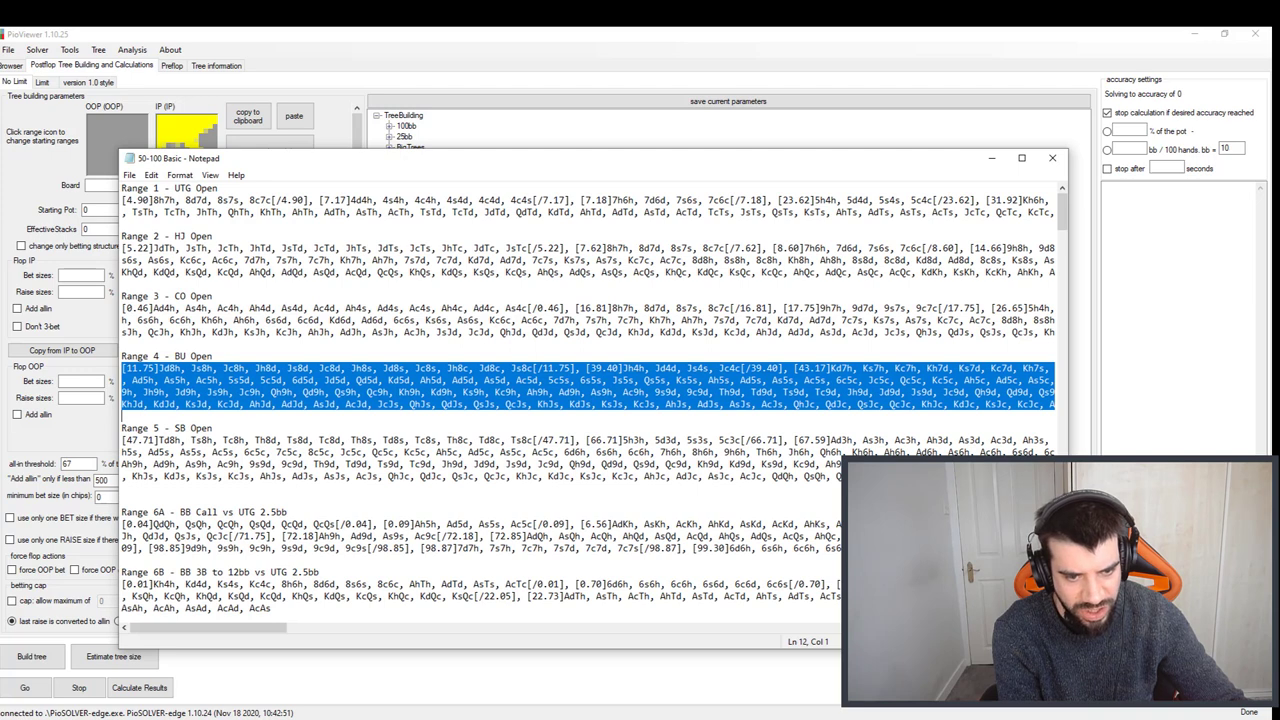
left_click(323, 508)
scroll(320, 500, "down", 3)
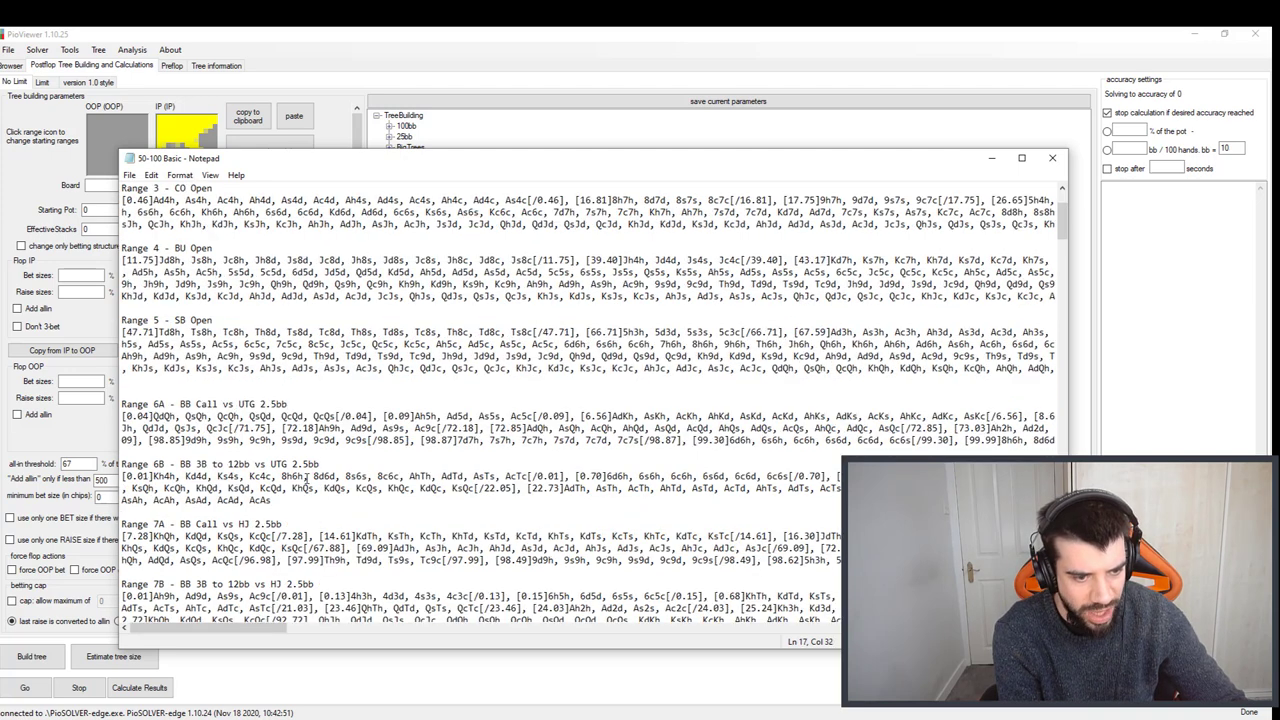
scroll(284, 470, "down", 3)
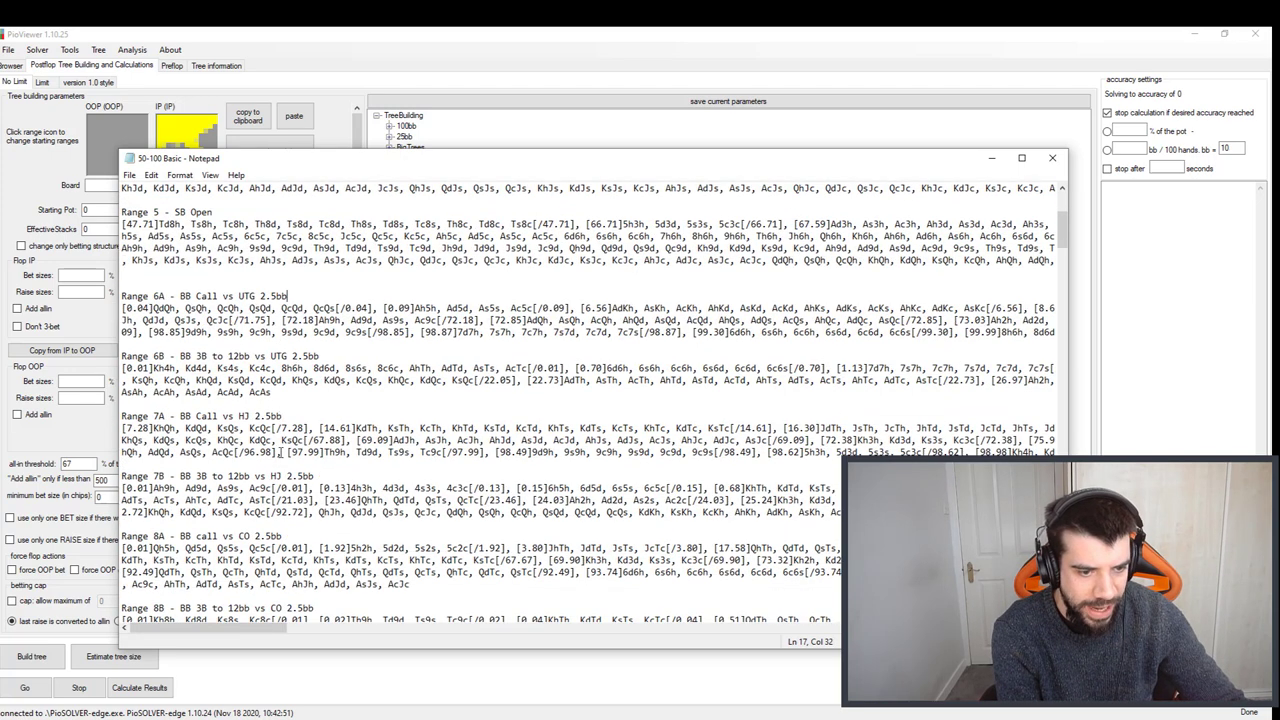
scroll(281, 452, "down", 4)
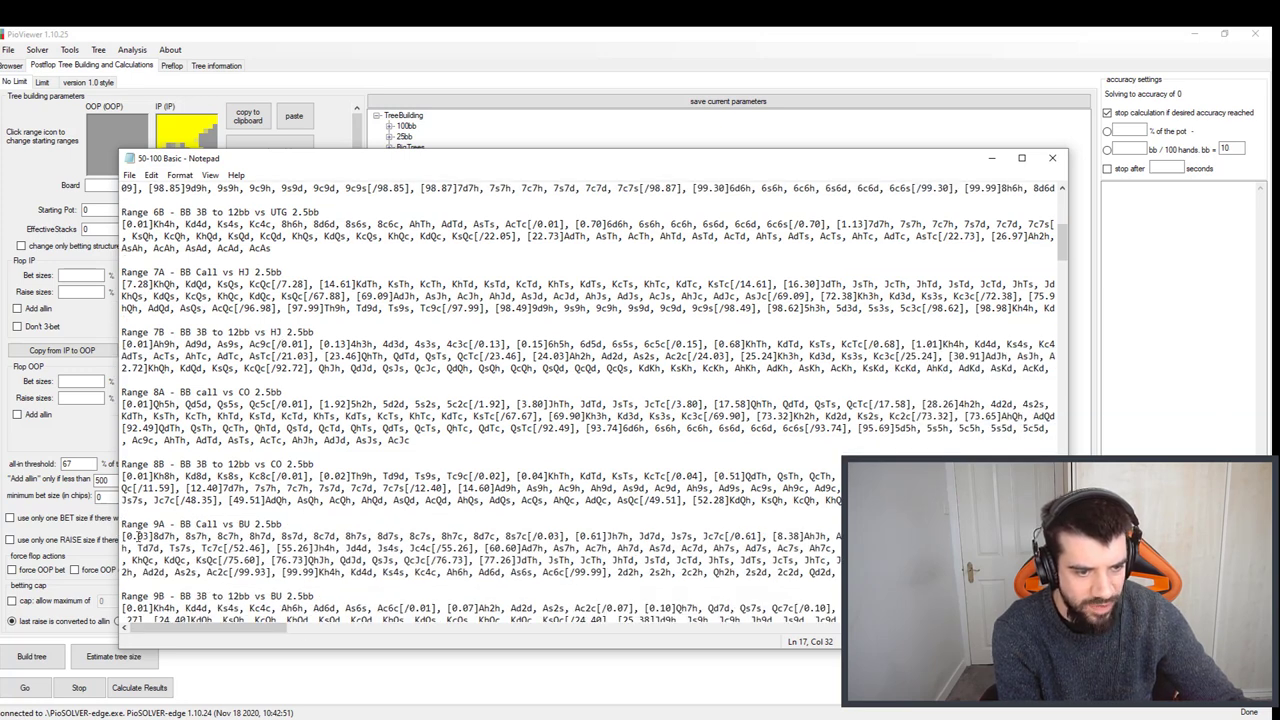
left_click_drag(122, 536, 851, 572)
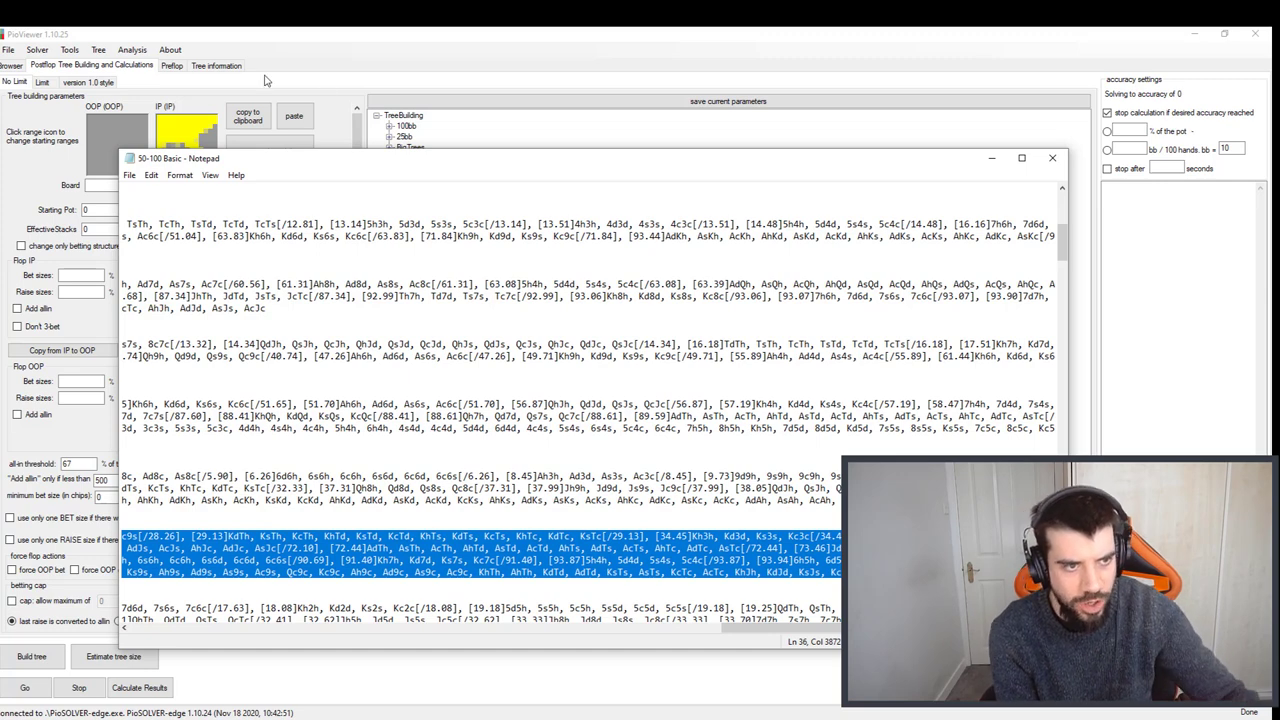
Paste the copied BB Call vs BU range into the OOP starting range
left_click(92, 140)
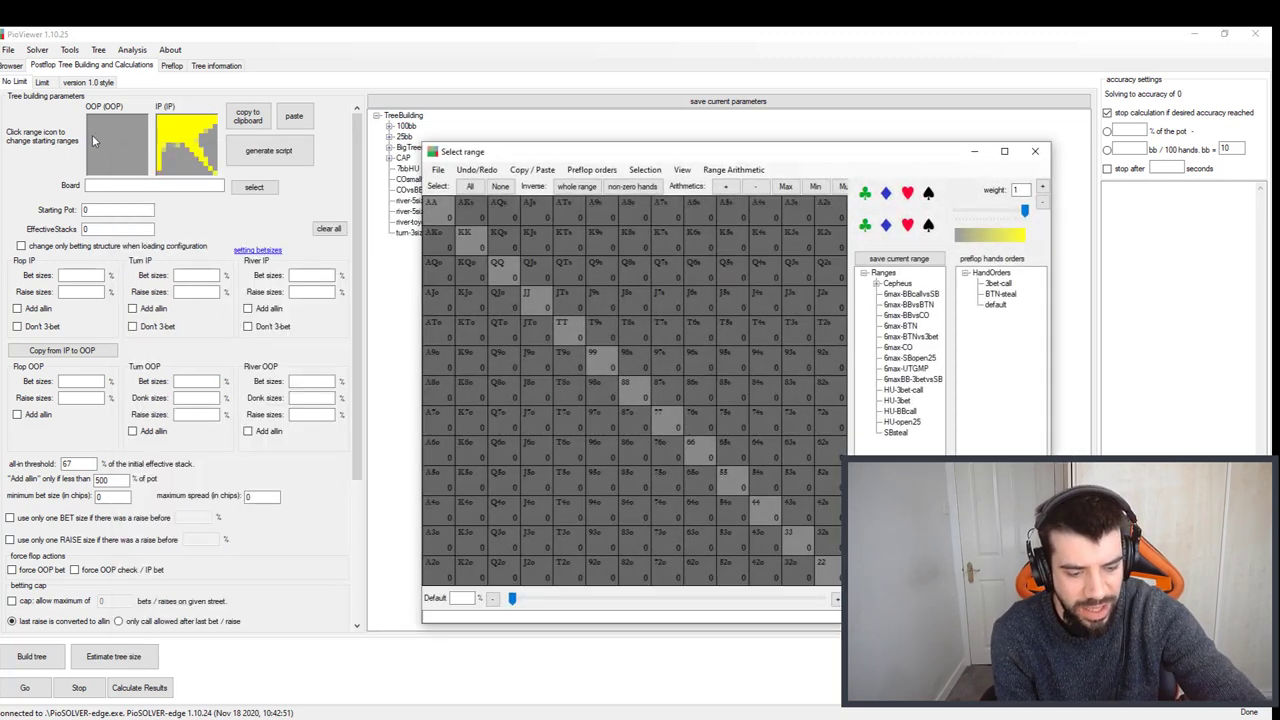
key("ctrl+v")
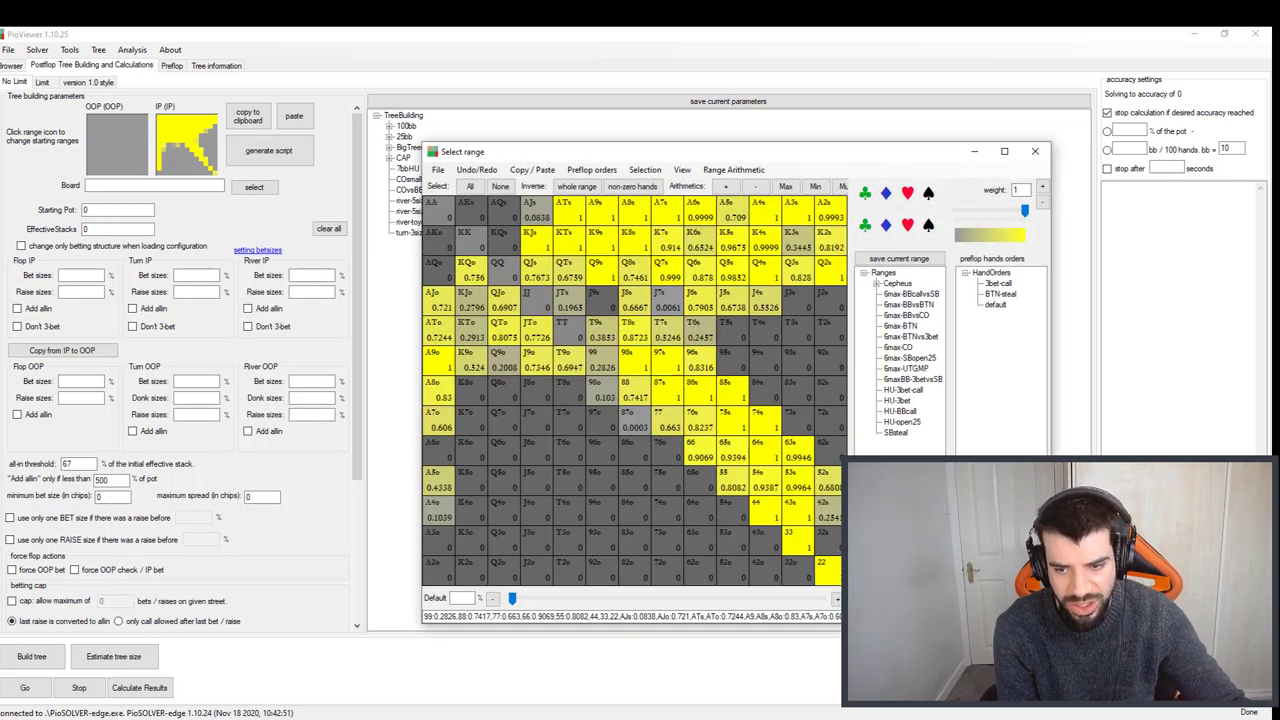
key("Return")
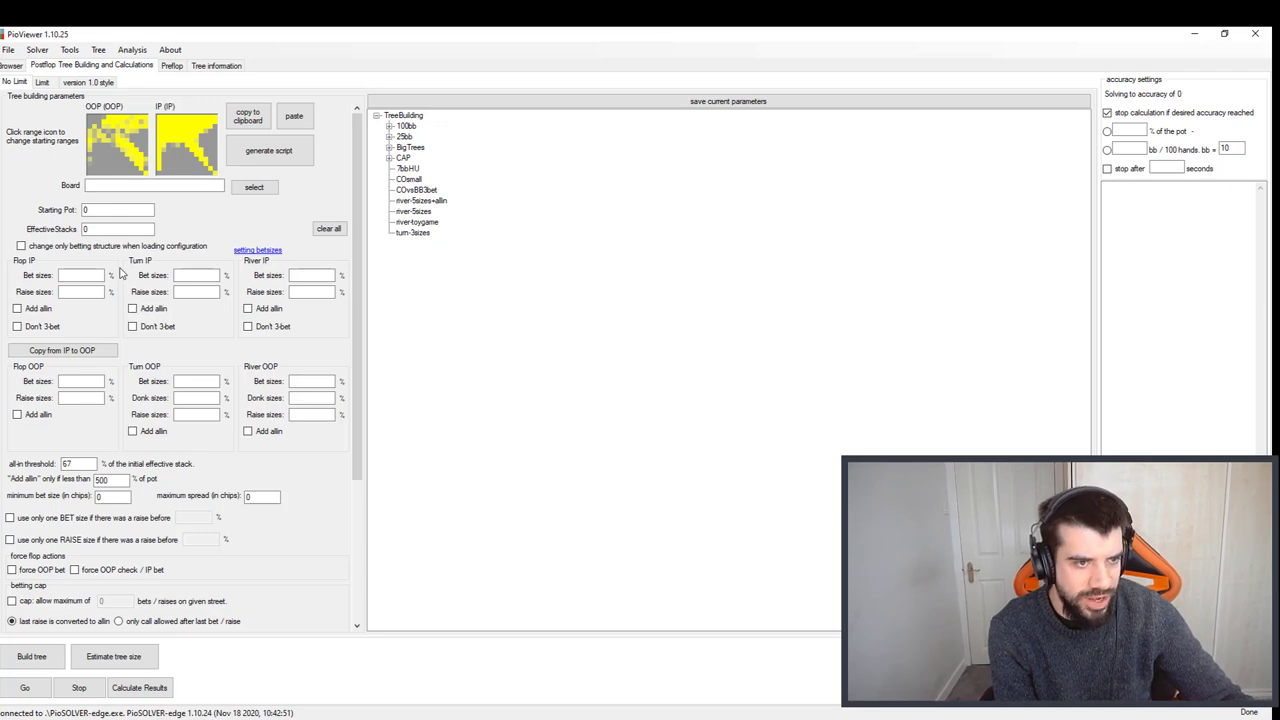
Reopen the OOP range to verify the hand list loaded correctly, then close it
left_click(103, 157)
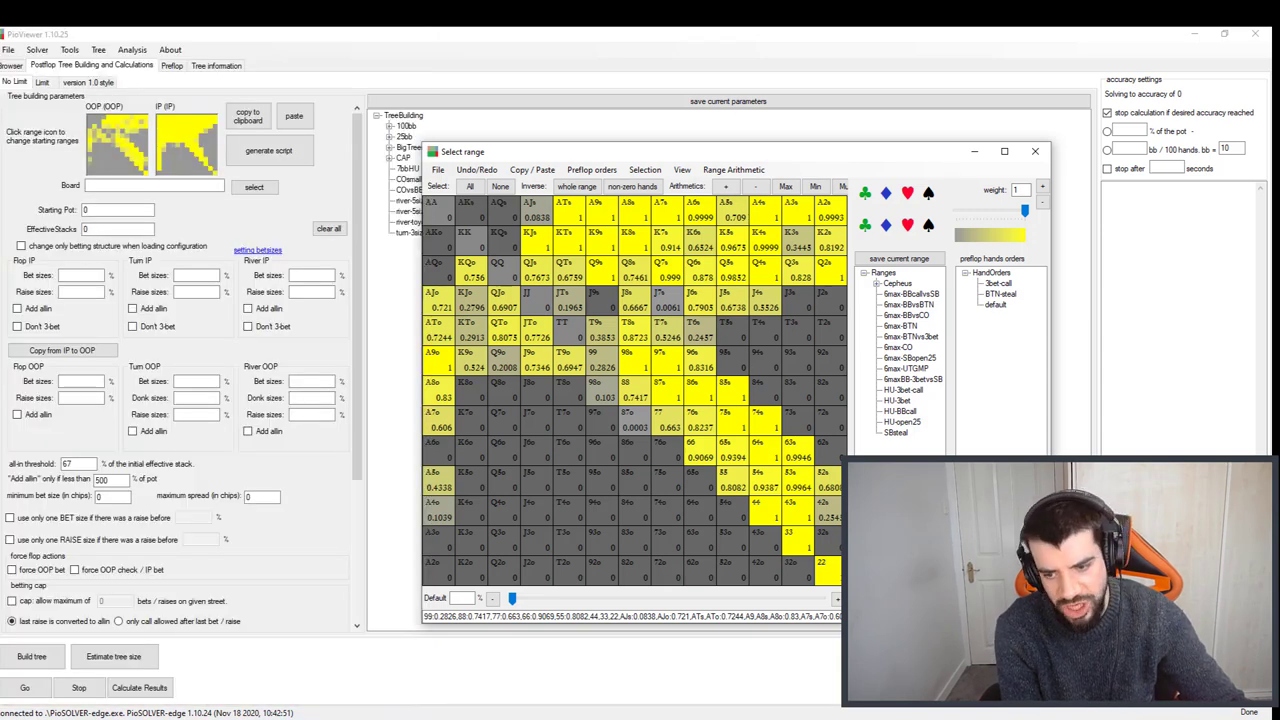
key("Escape")
left_click(100, 184)
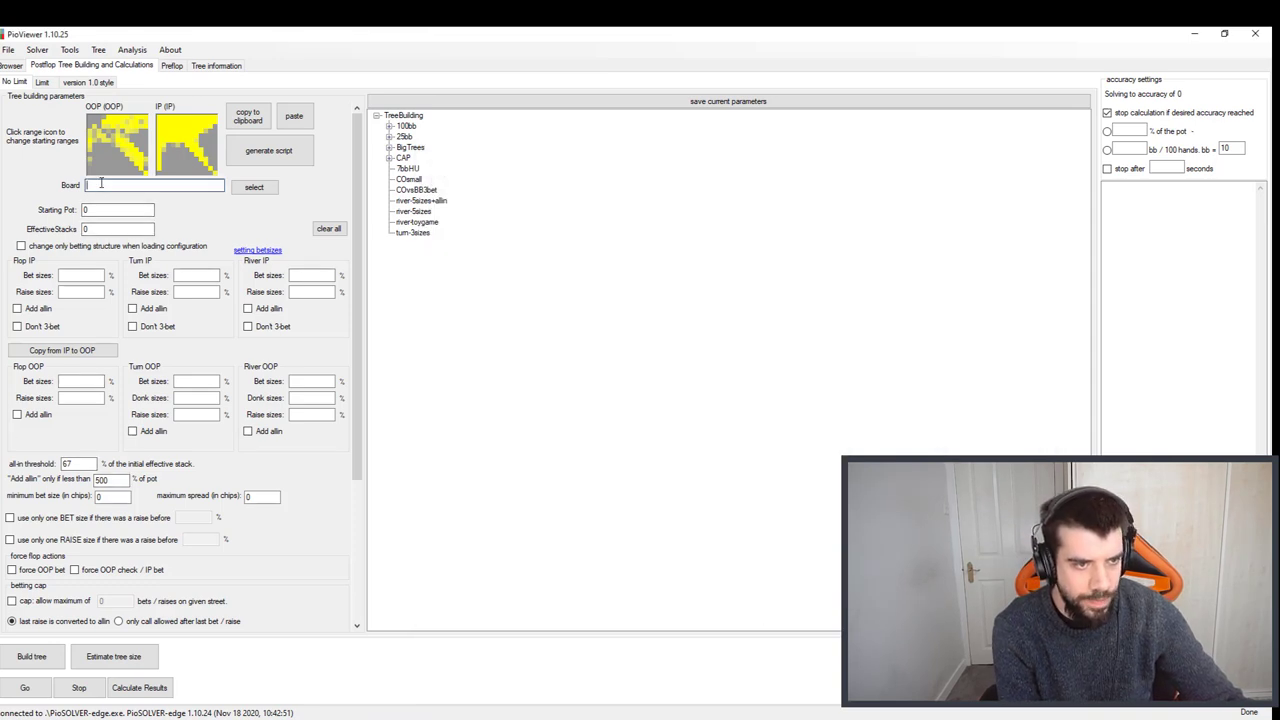
Set the flop board to Qh Jh 6s
left_click(254, 187)
left_click(340, 271)
left_click(378, 271)
left_click(575, 298)
left_click(668, 325)
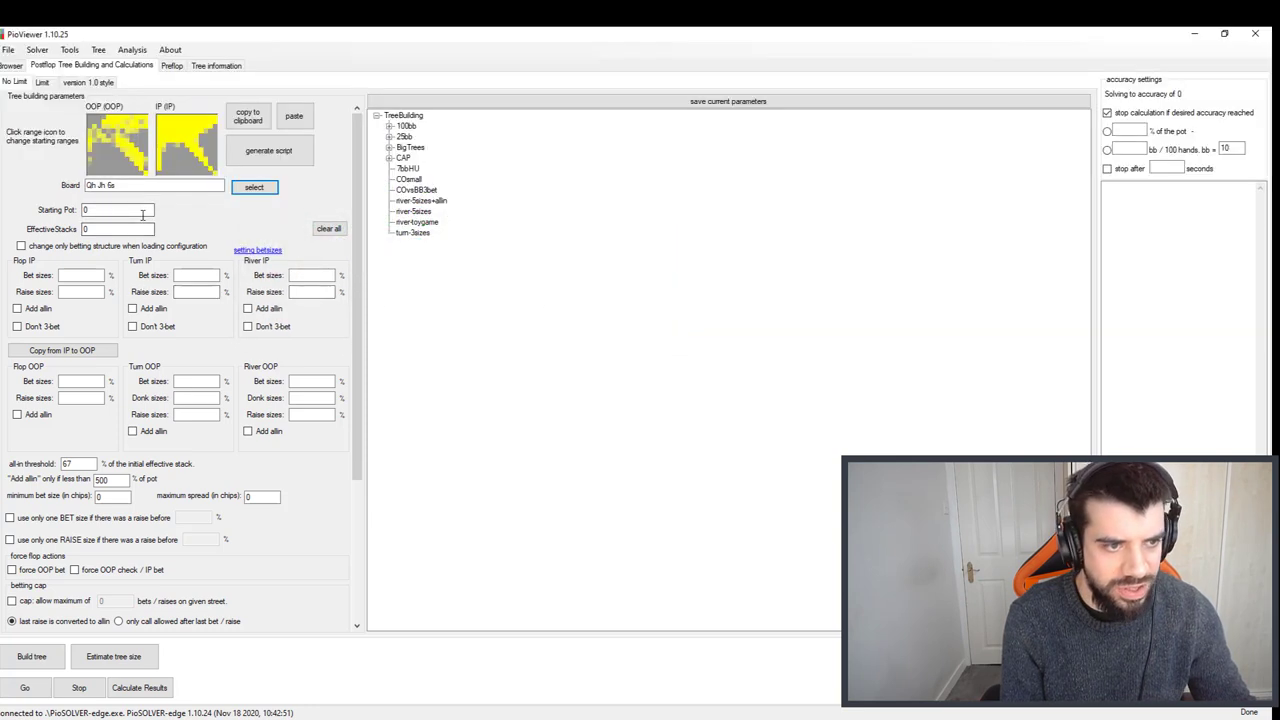
Enter a starting pot of 55 and effective stacks of 975
double_click(118, 210)
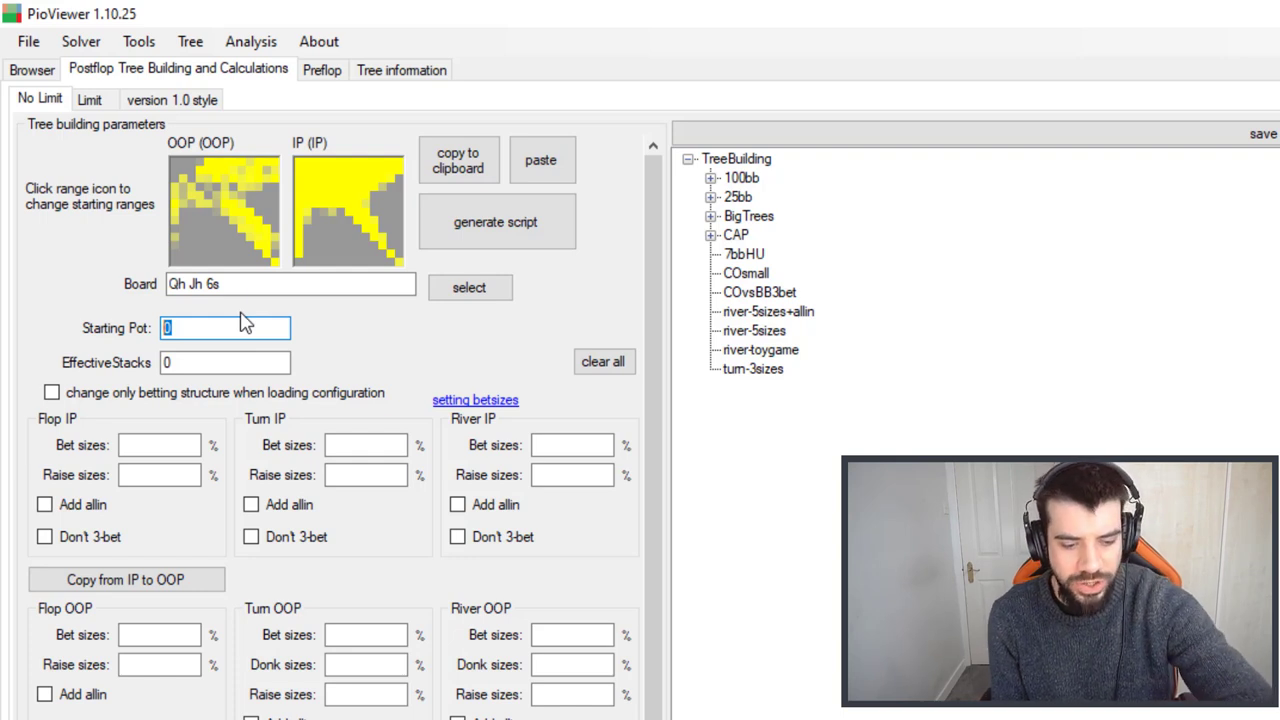
type("55")
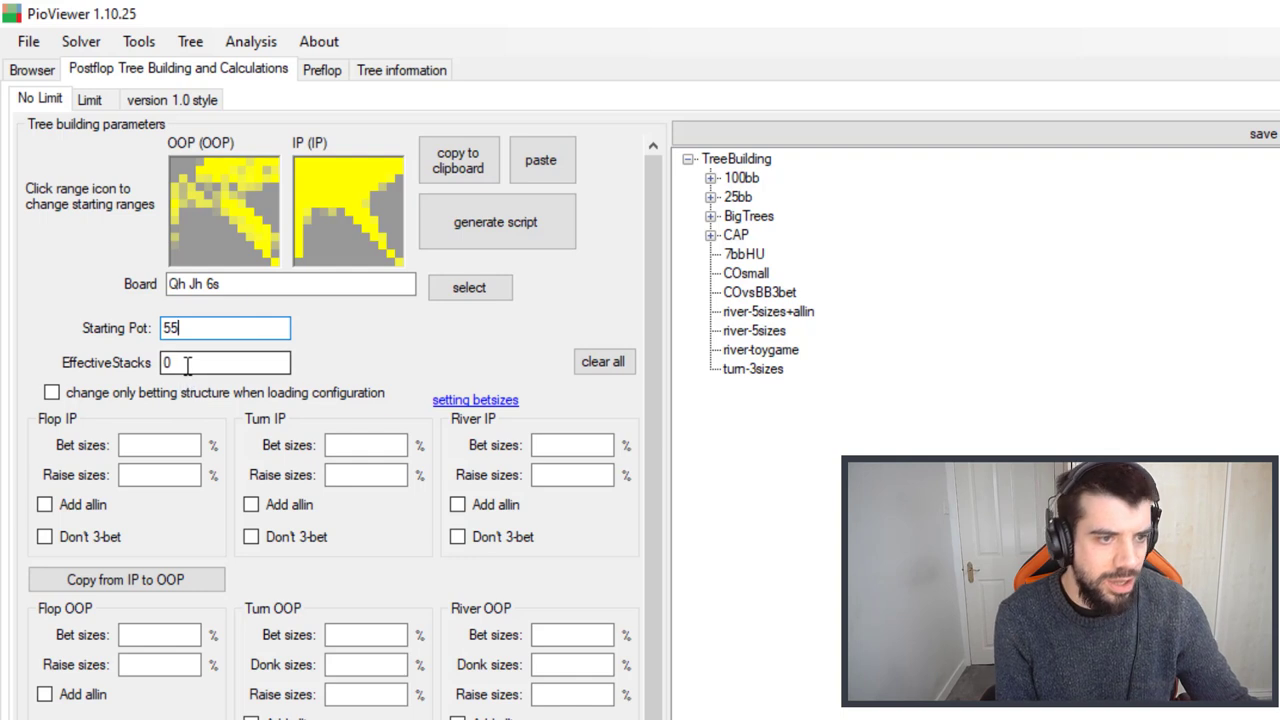
key("Tab")
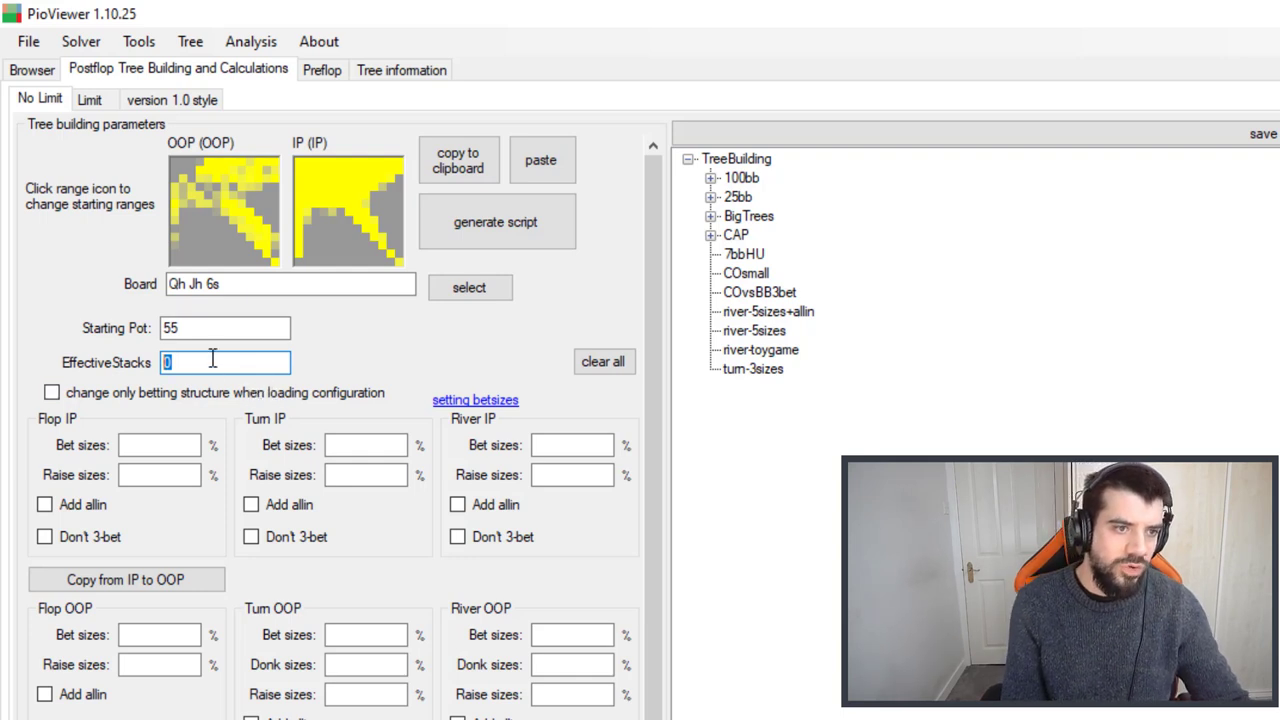
type("97")
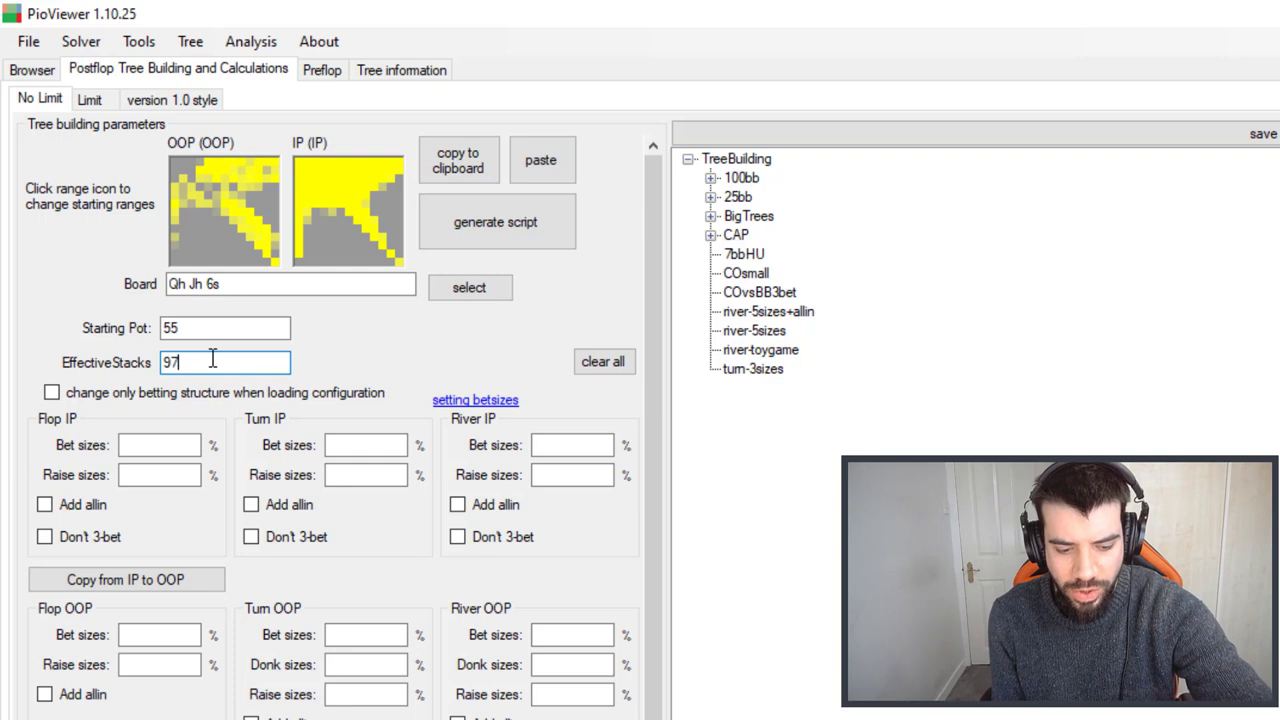
type("5")
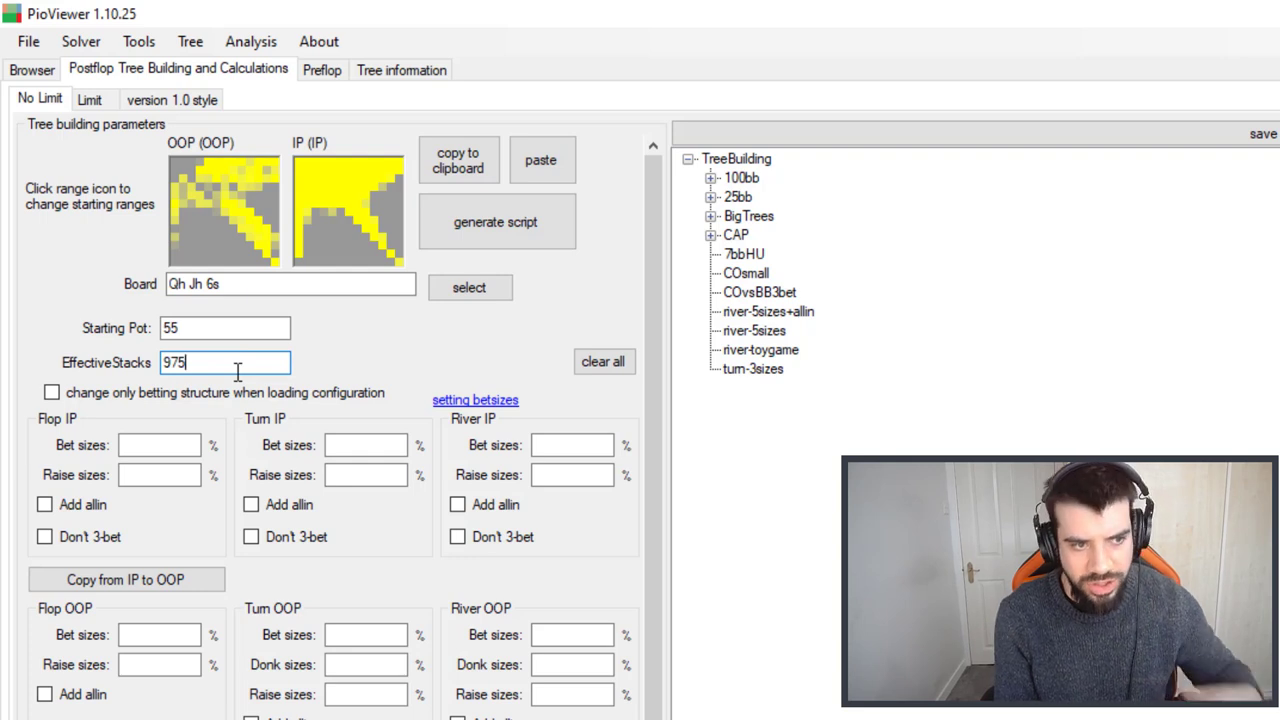
Enter IP bet sizes: 33, 75 flop; 33, 75, 150 turn; 33, 75, 150, 400 river
left_click(150, 452)
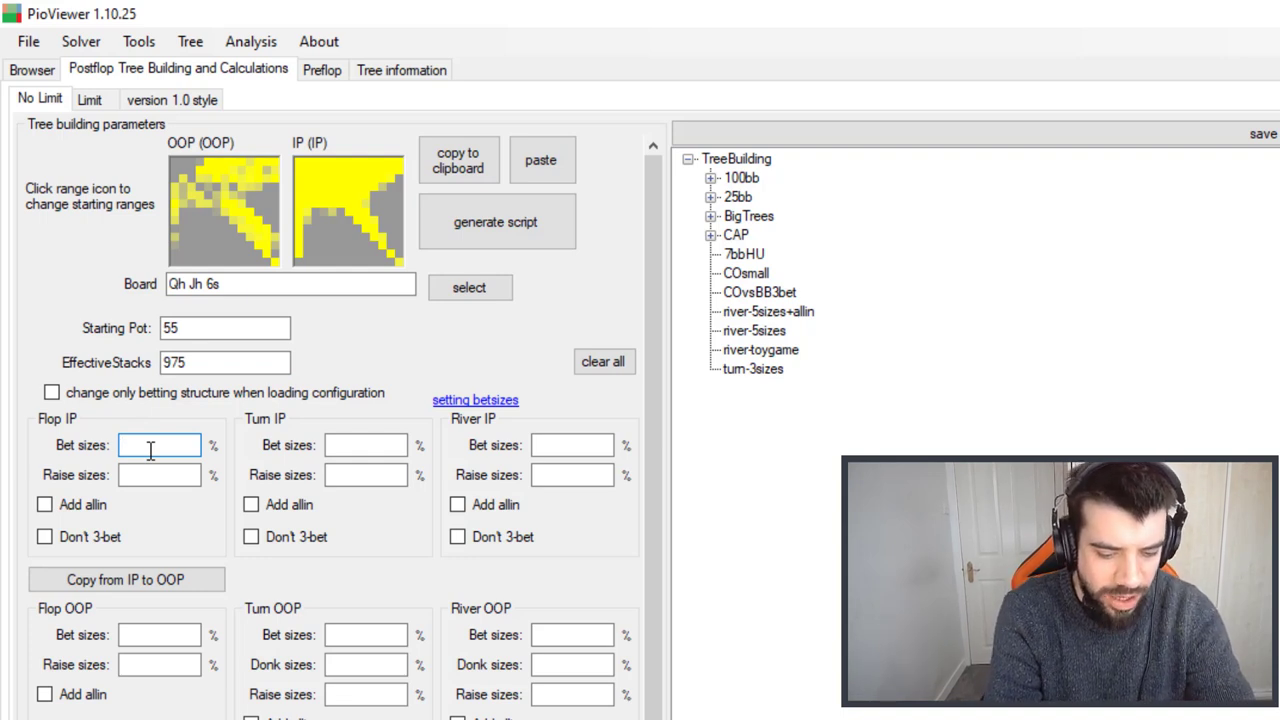
type("33, 75")
left_click(345, 450)
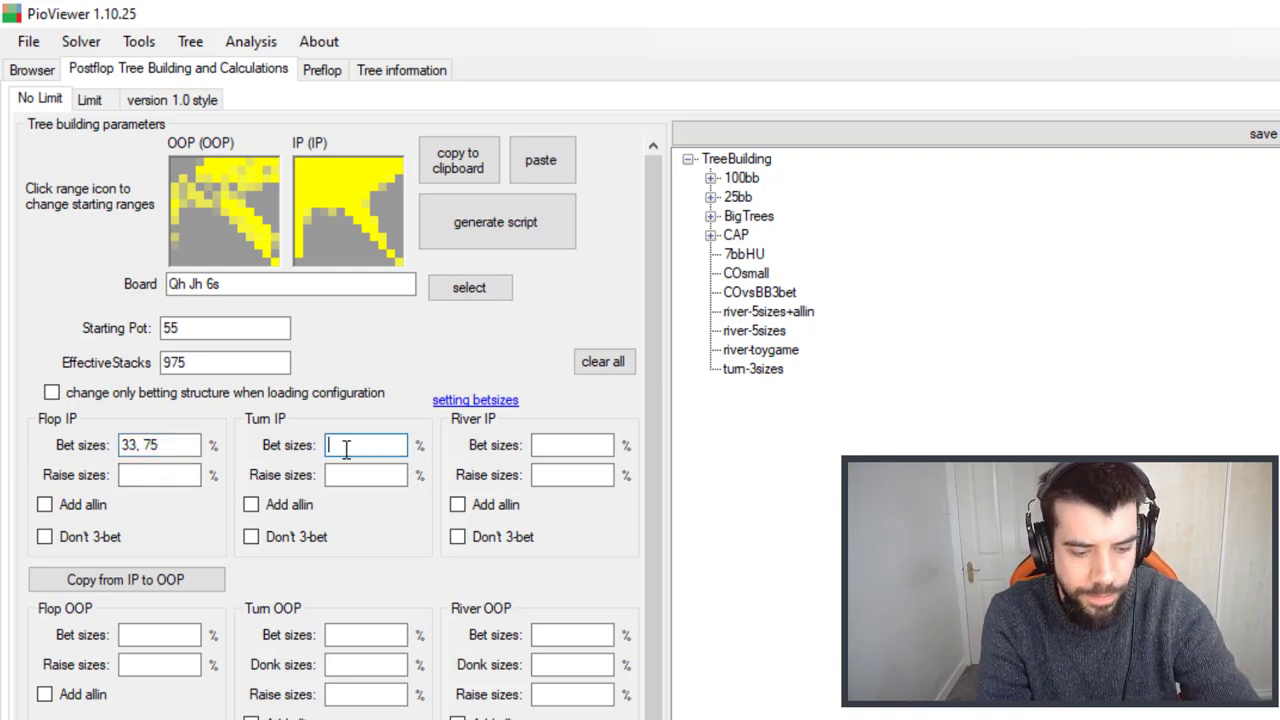
type("33")
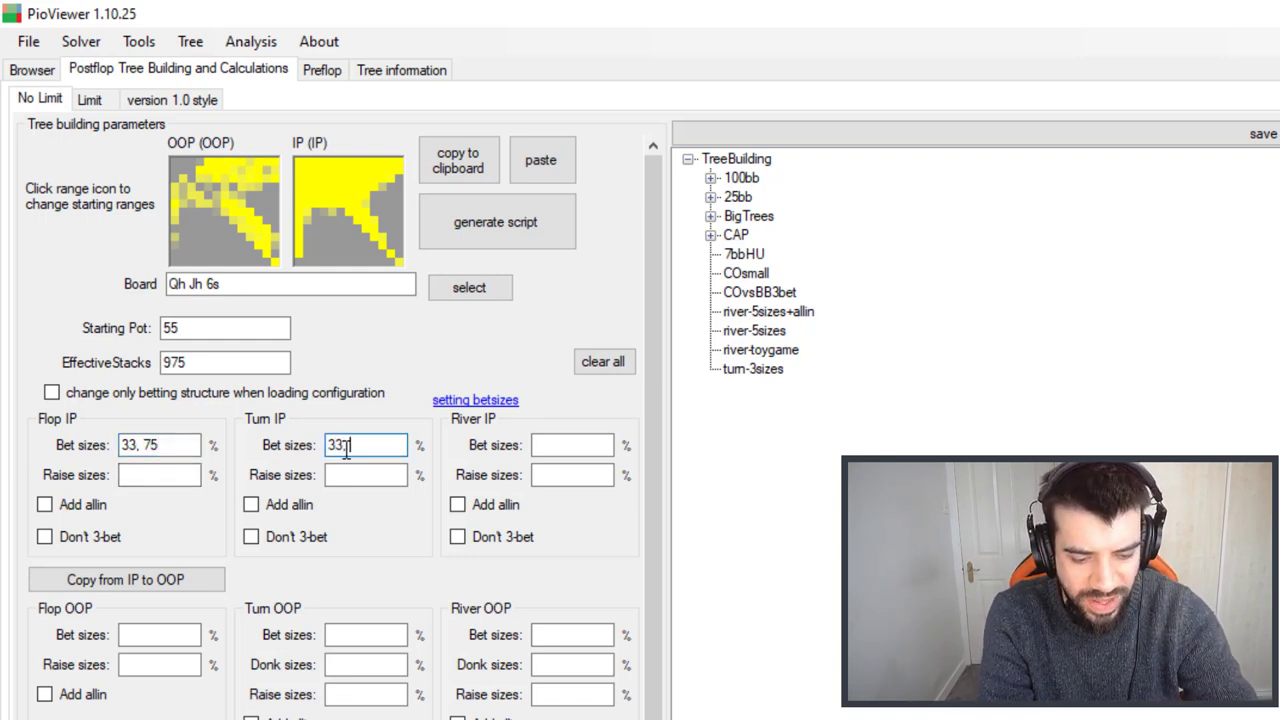
type(", 75, 150")
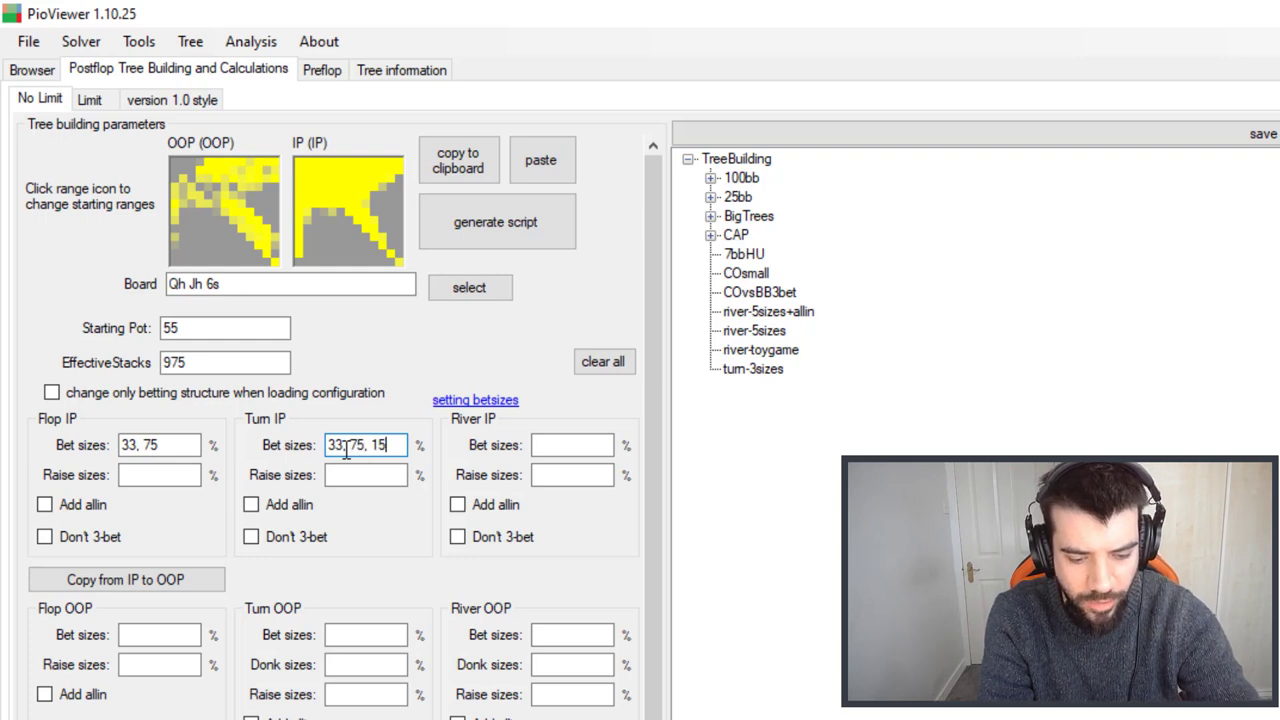
left_click(588, 442)
type("33, 7")
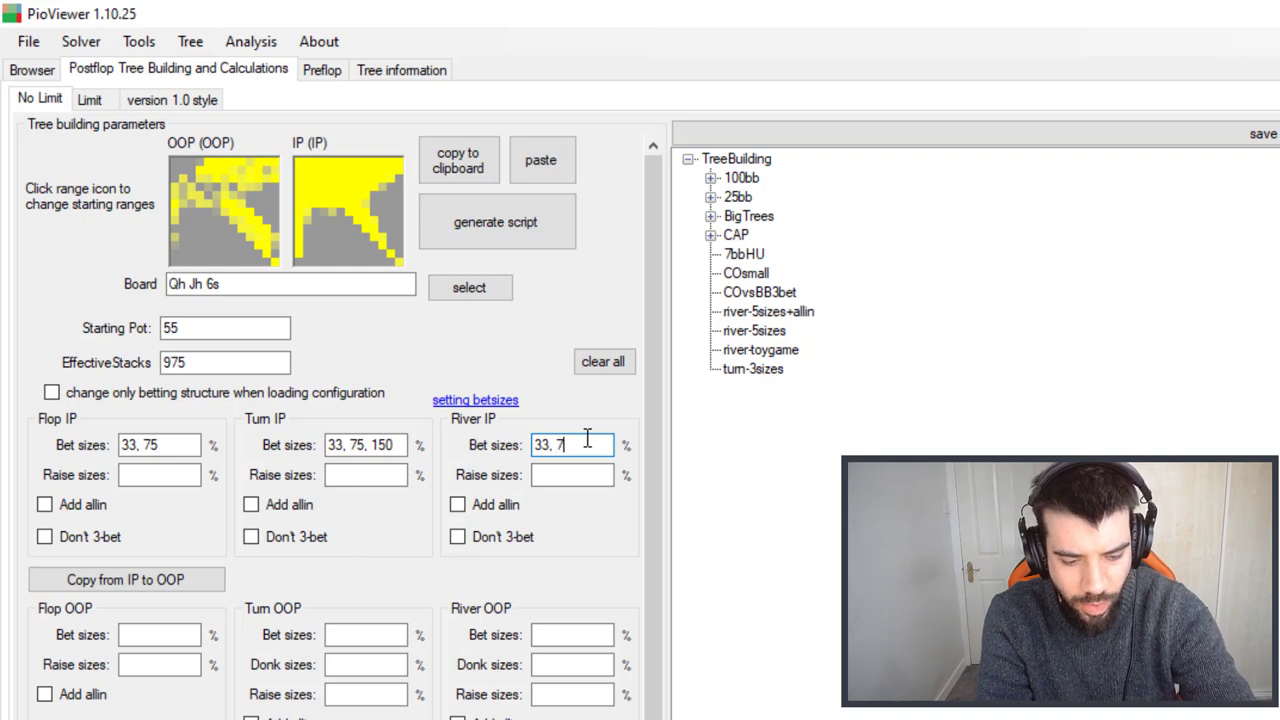
type("5, 15")
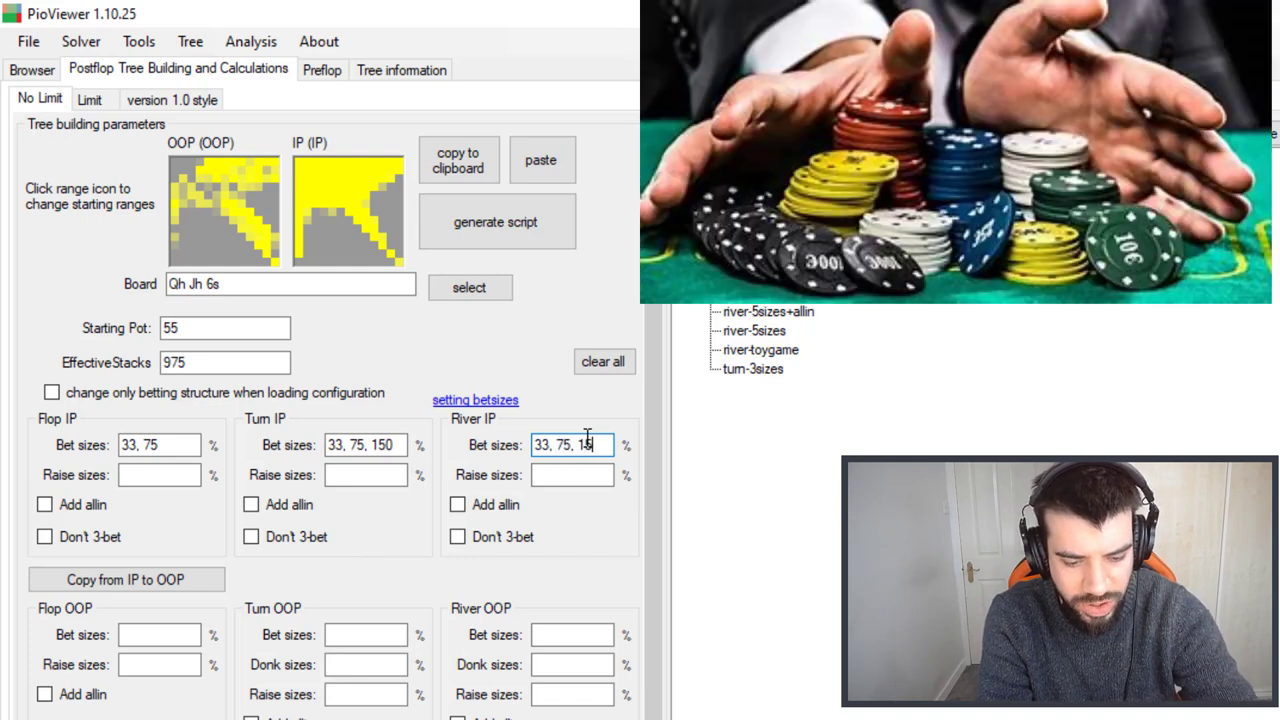
type("0, 400")
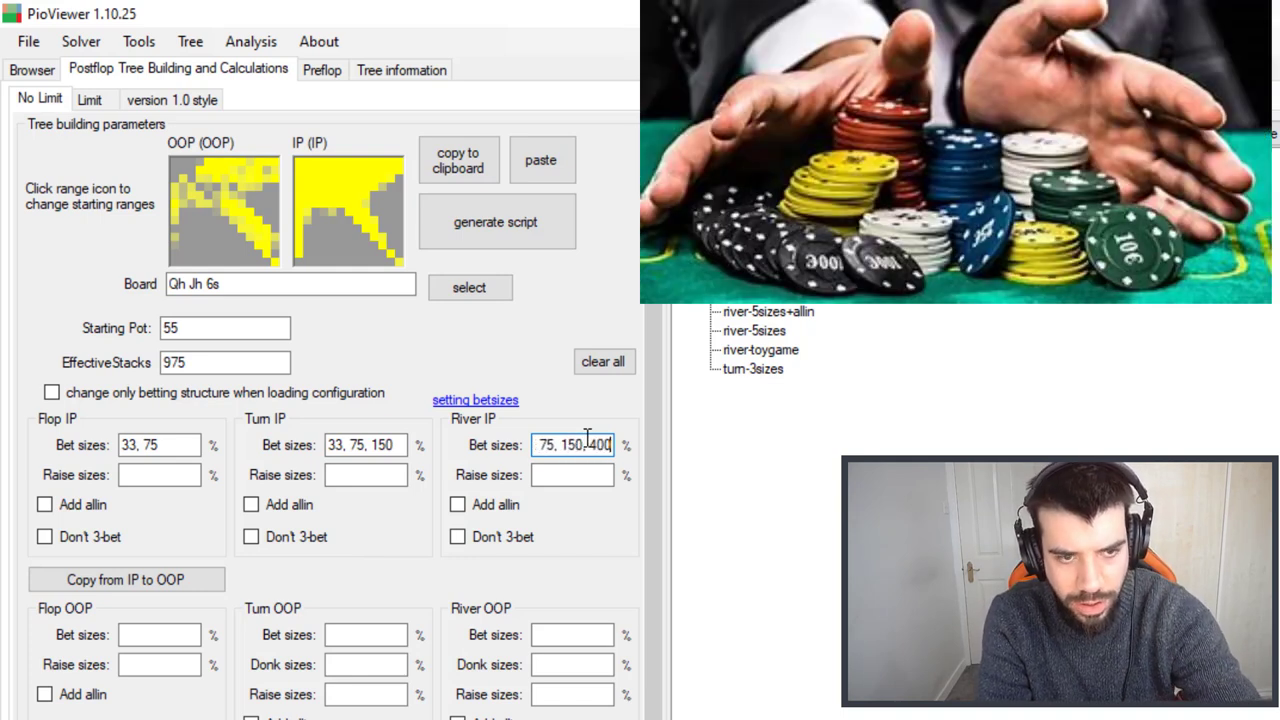
Set IP raise sizes to 4x on the flop, turn and river
left_click(158, 477)
type("4x")
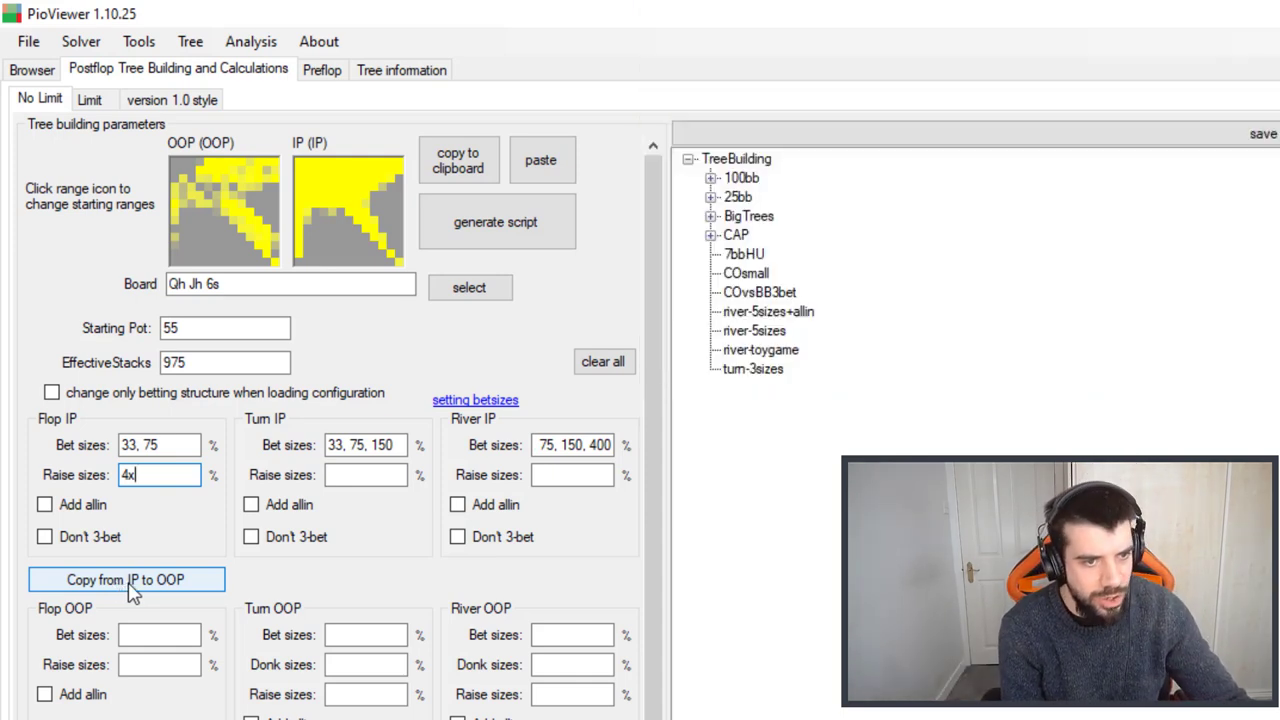
left_click(354, 477)
type("4x")
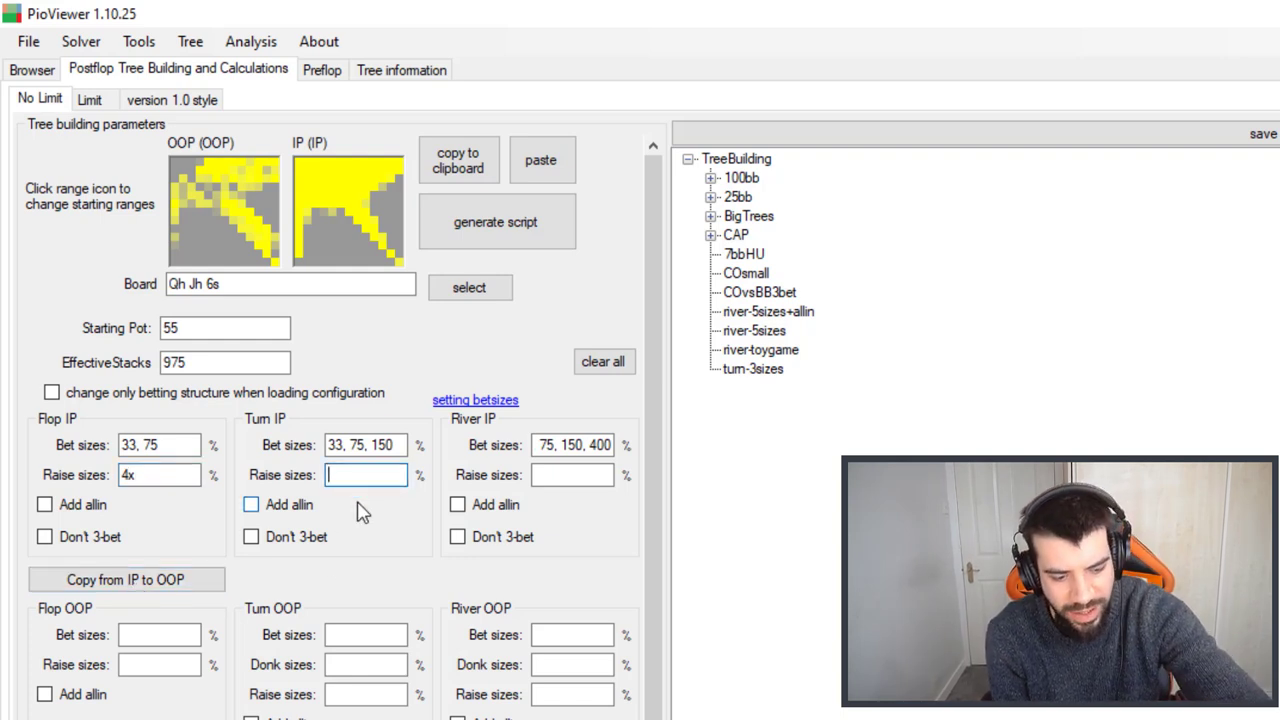
left_click(566, 478)
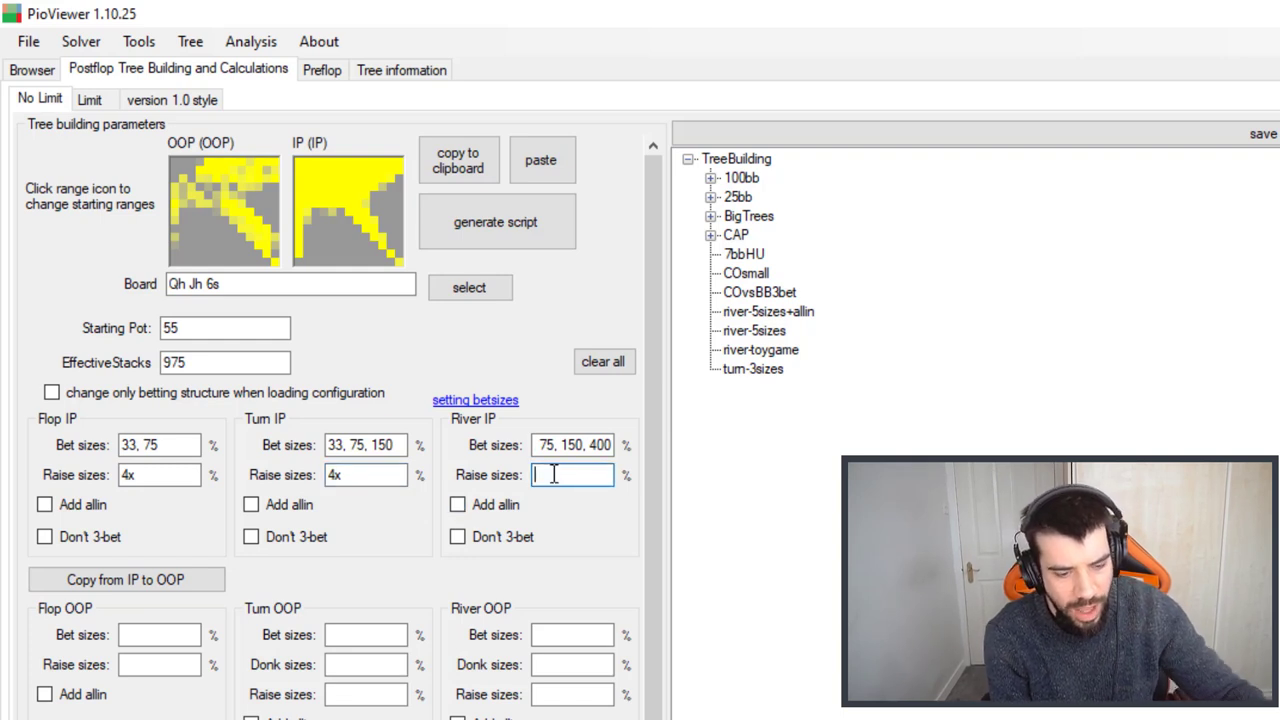
type("4x")
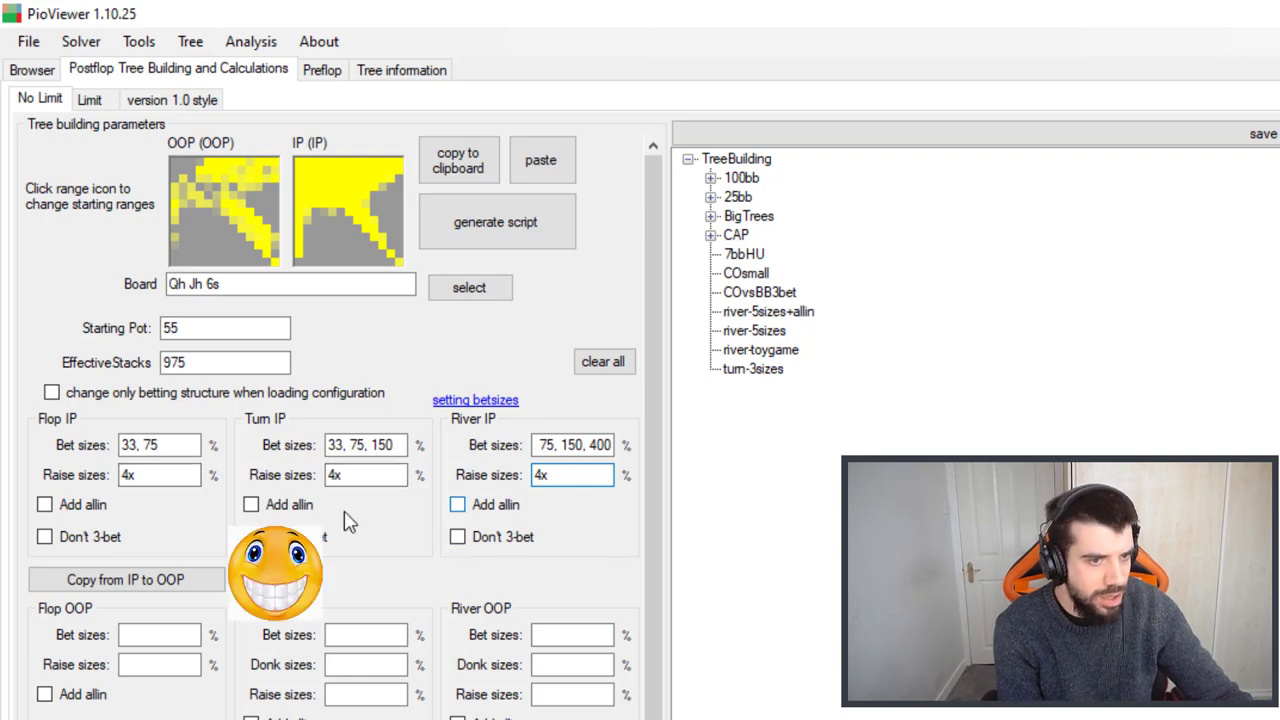
Copy IP's sizes to OOP, leave force-flop options unchecked, and blank OOP's flop bet sizes
left_click(90, 586)
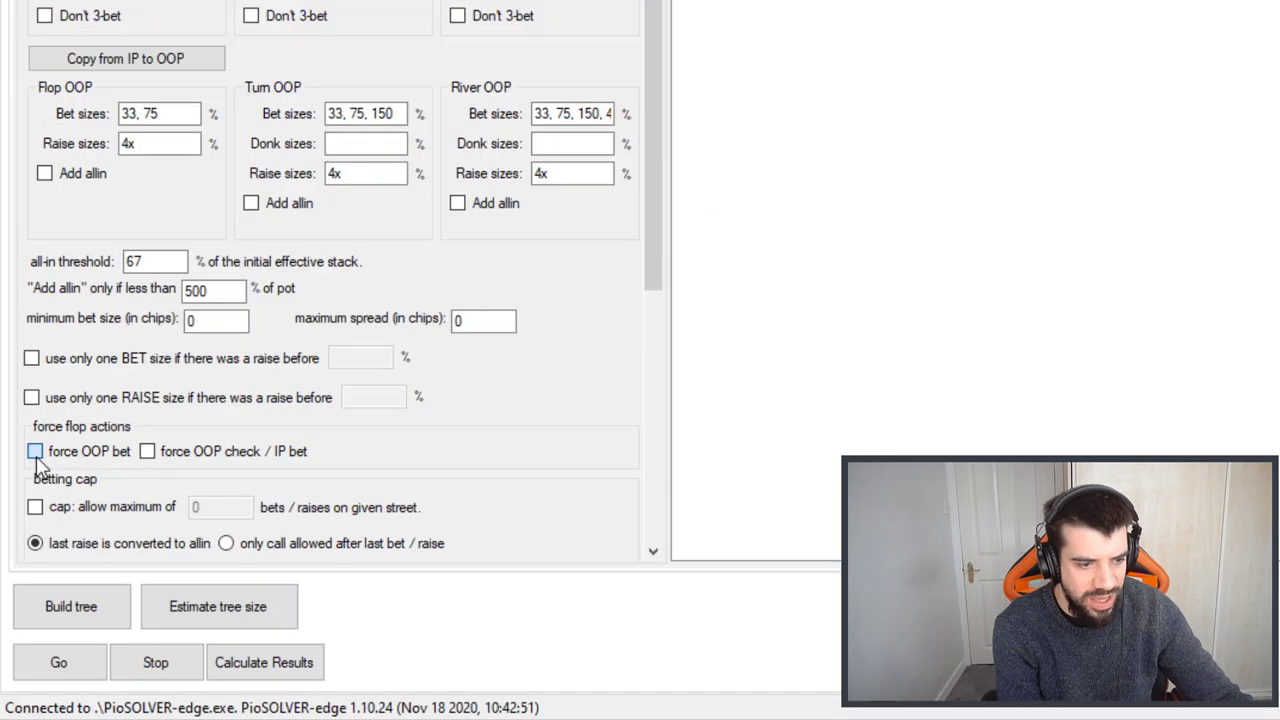
left_click(35, 451)
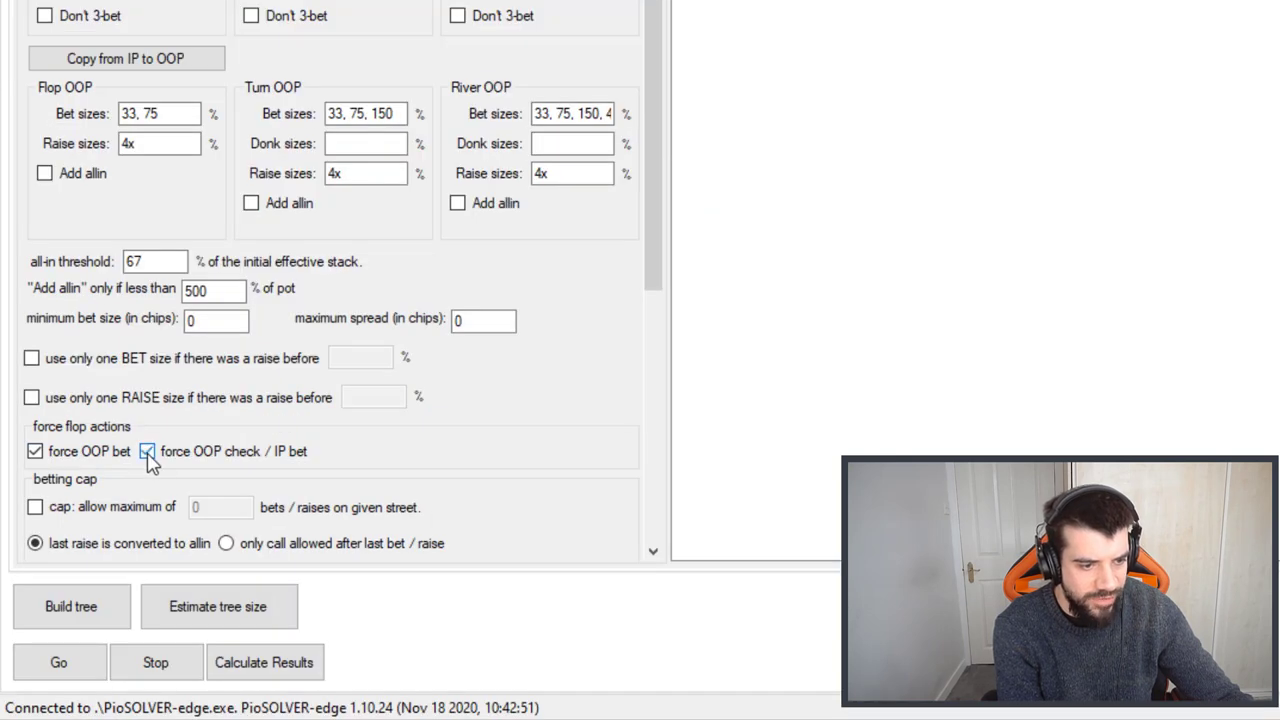
left_click(35, 451)
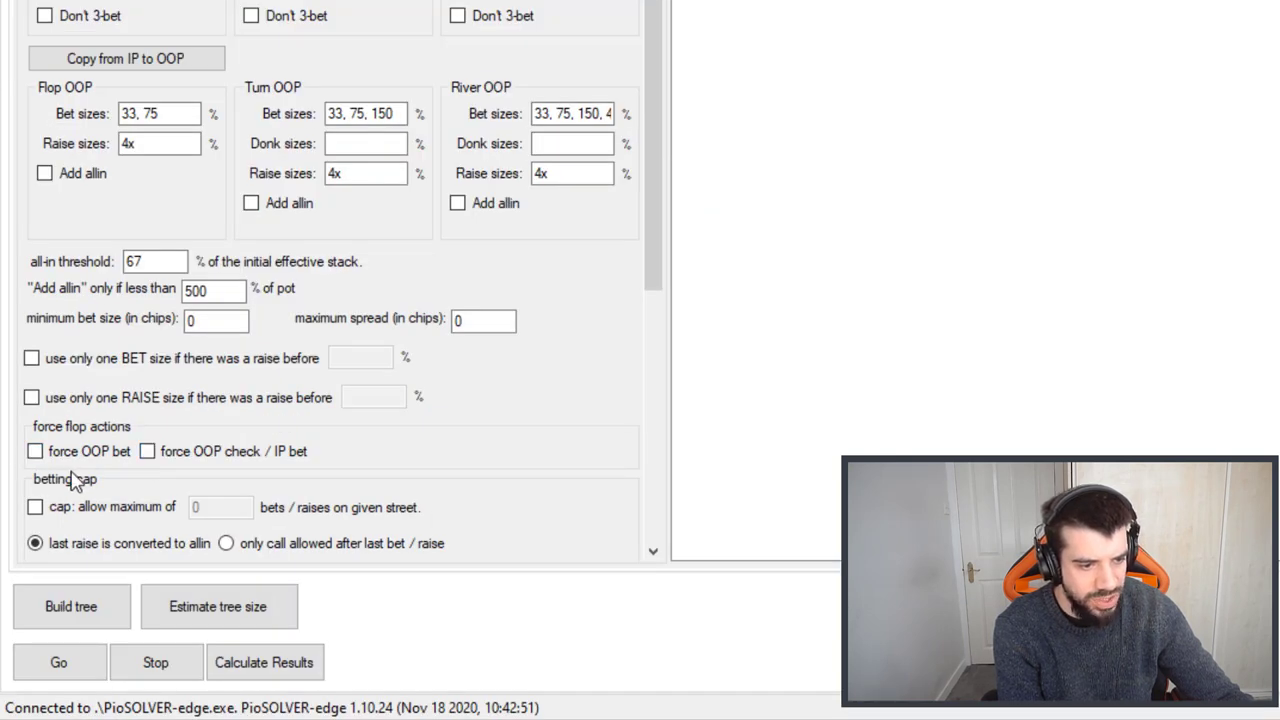
left_click(147, 452)
left_click(147, 452)
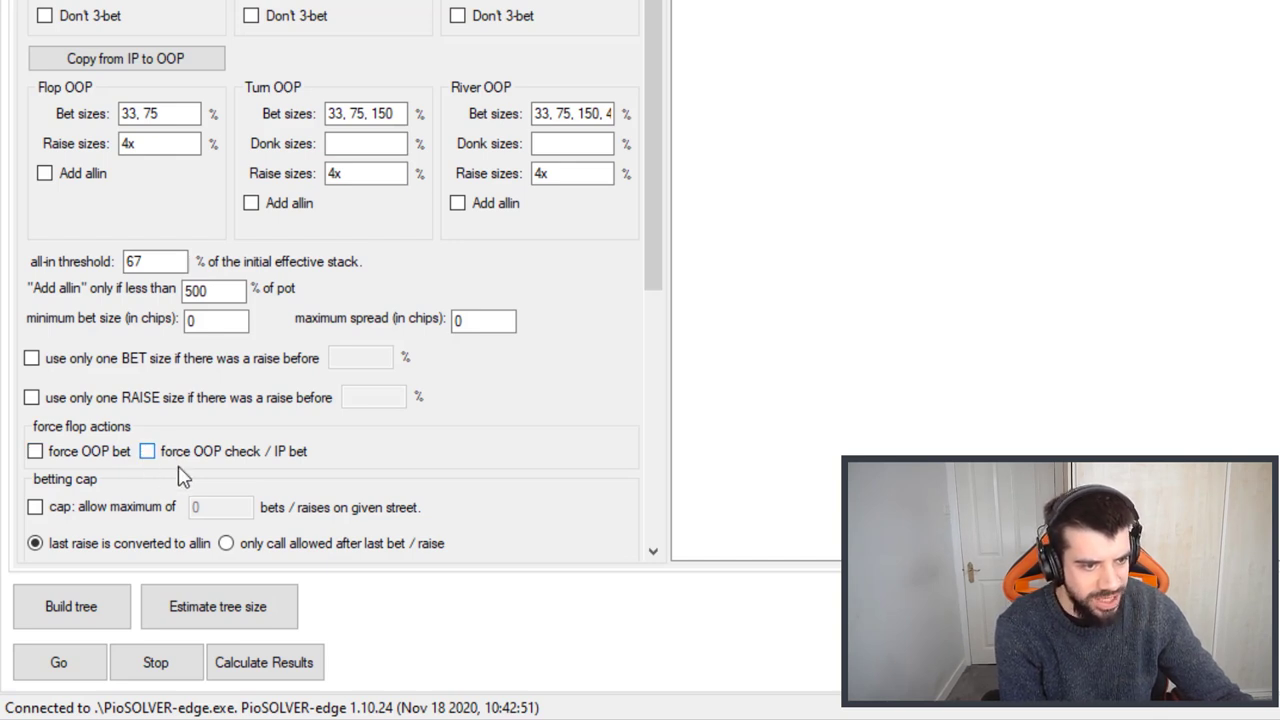
left_click_drag(190, 114, 29, 94)
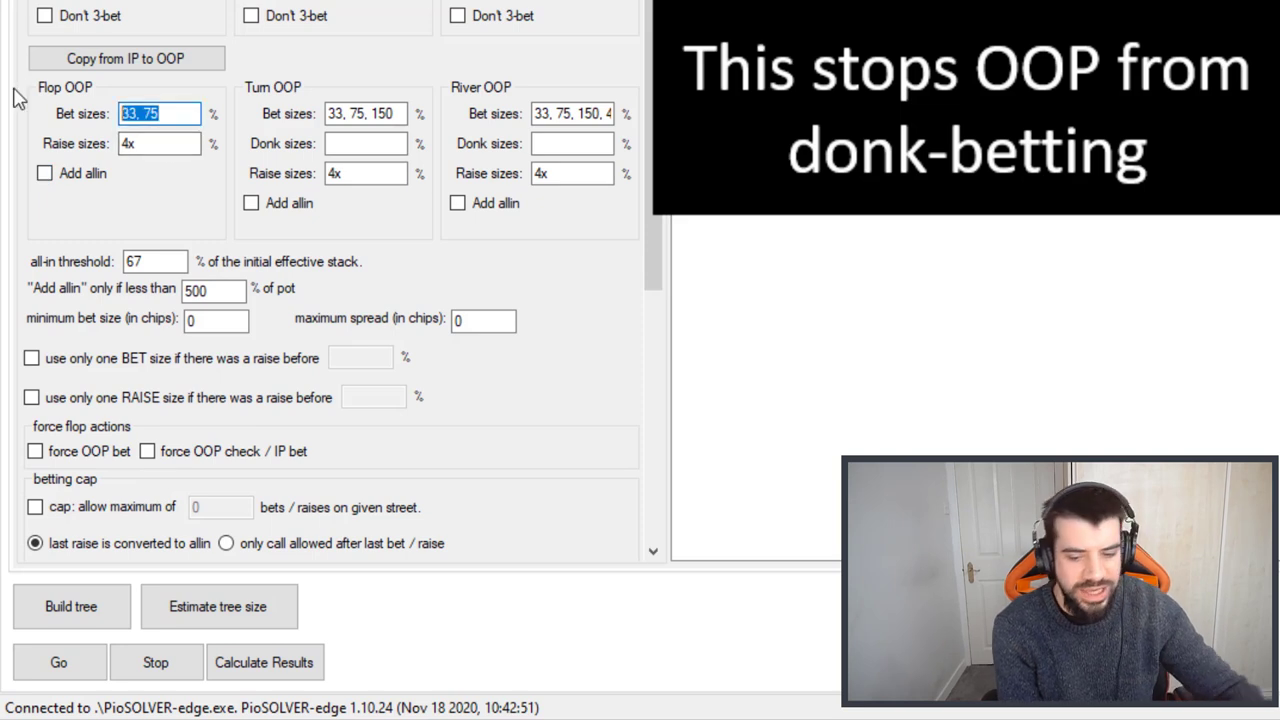
key("BackSpace")
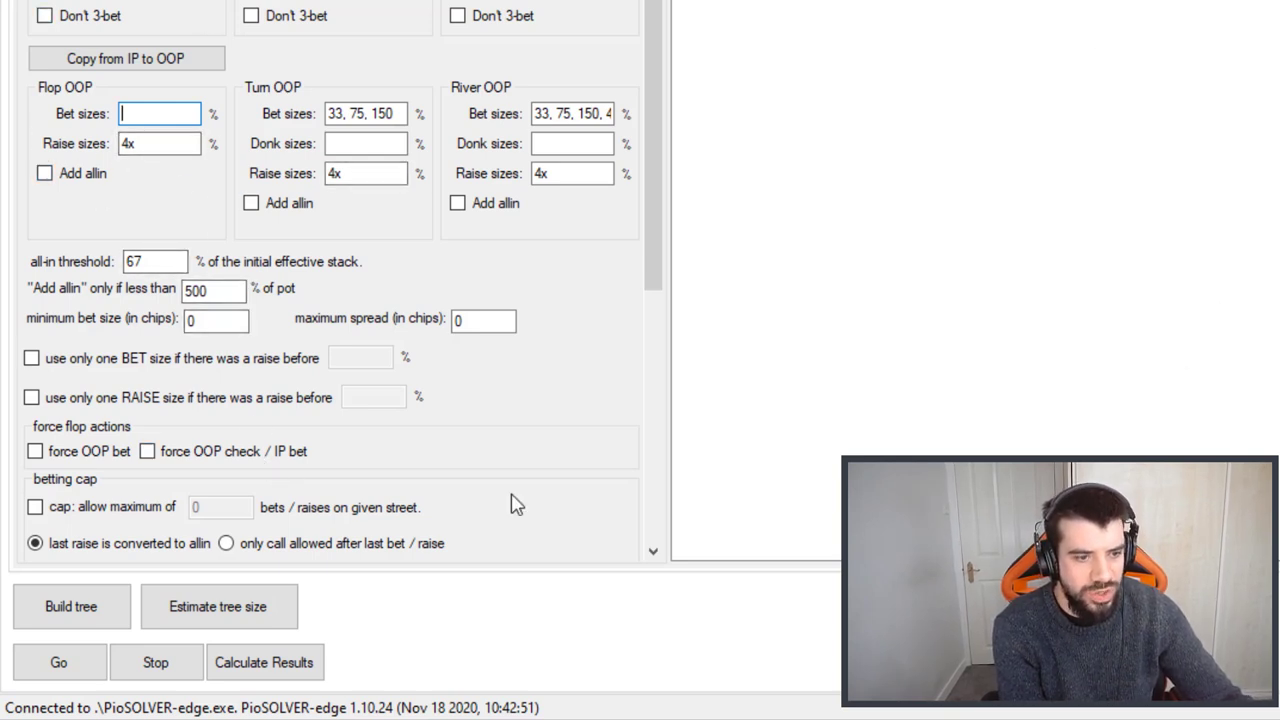
Build the Qh Jh 6s tree, start solving, and confirm effective stacks of 975
left_click(47, 630)
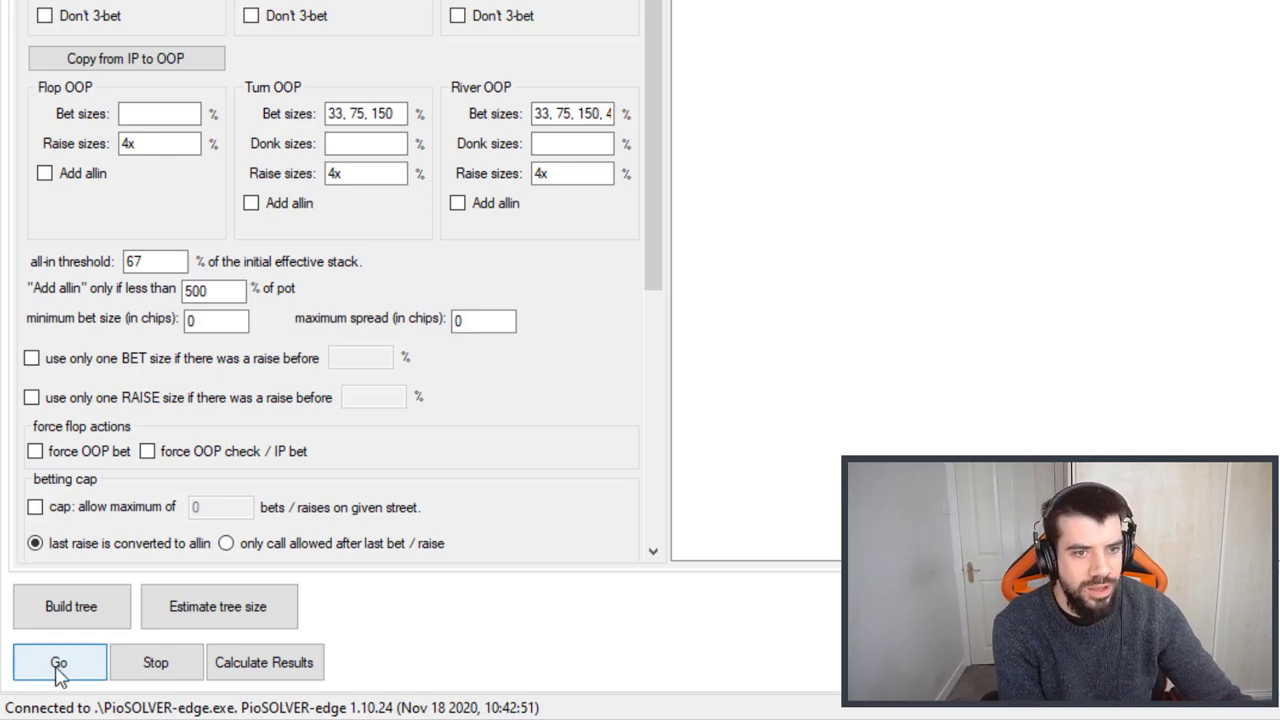
left_click(59, 670)
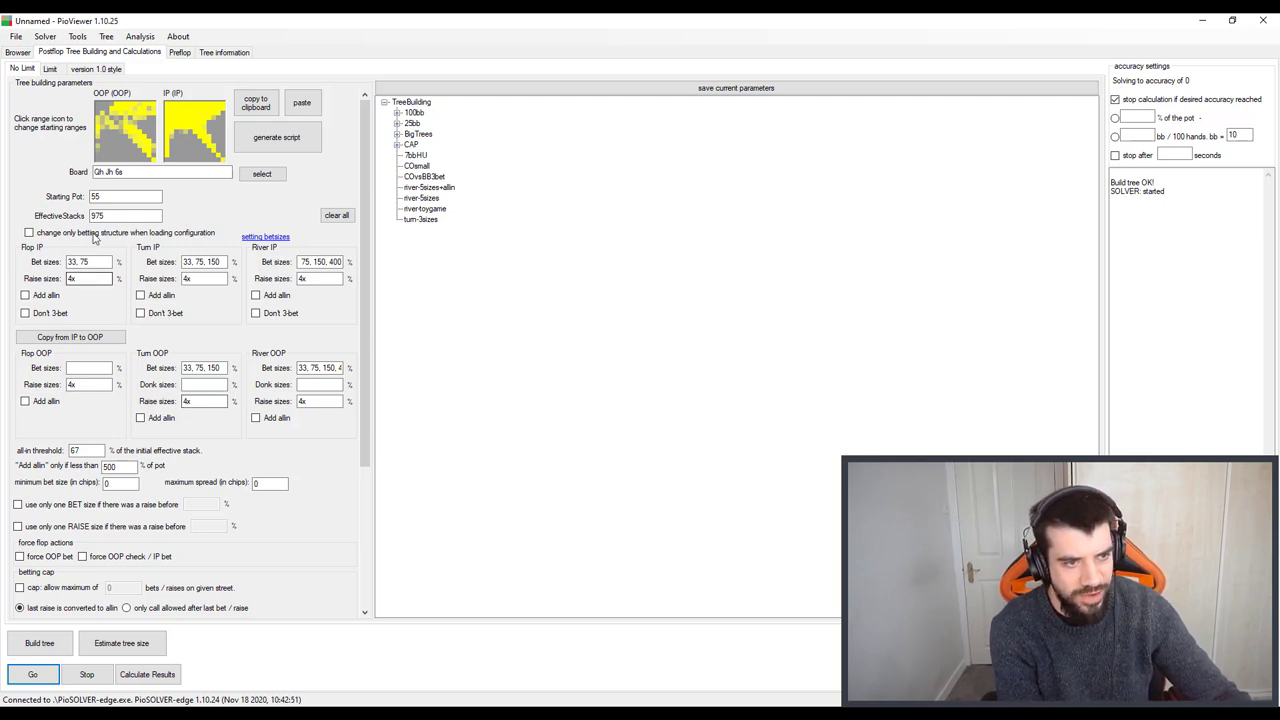
left_click(148, 216)
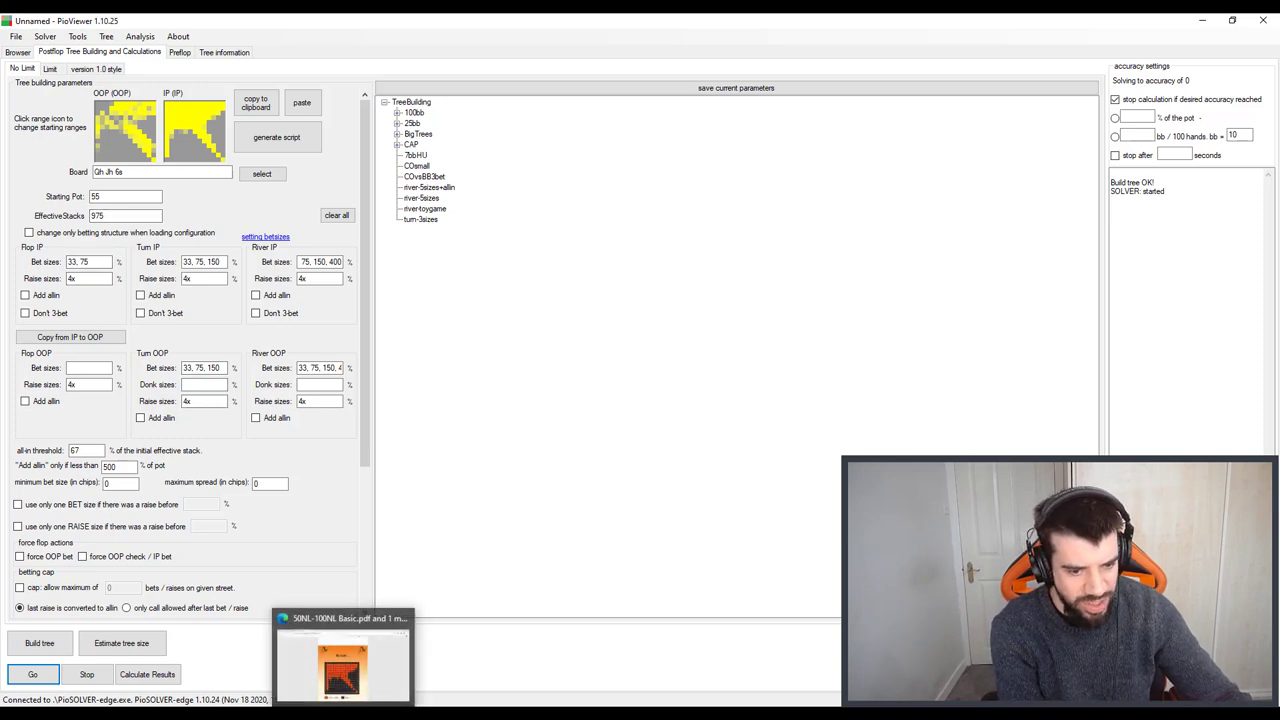
left_click(350, 655)
scroll(528, 449, "down", 12)
scroll(512, 455, "down", 4)
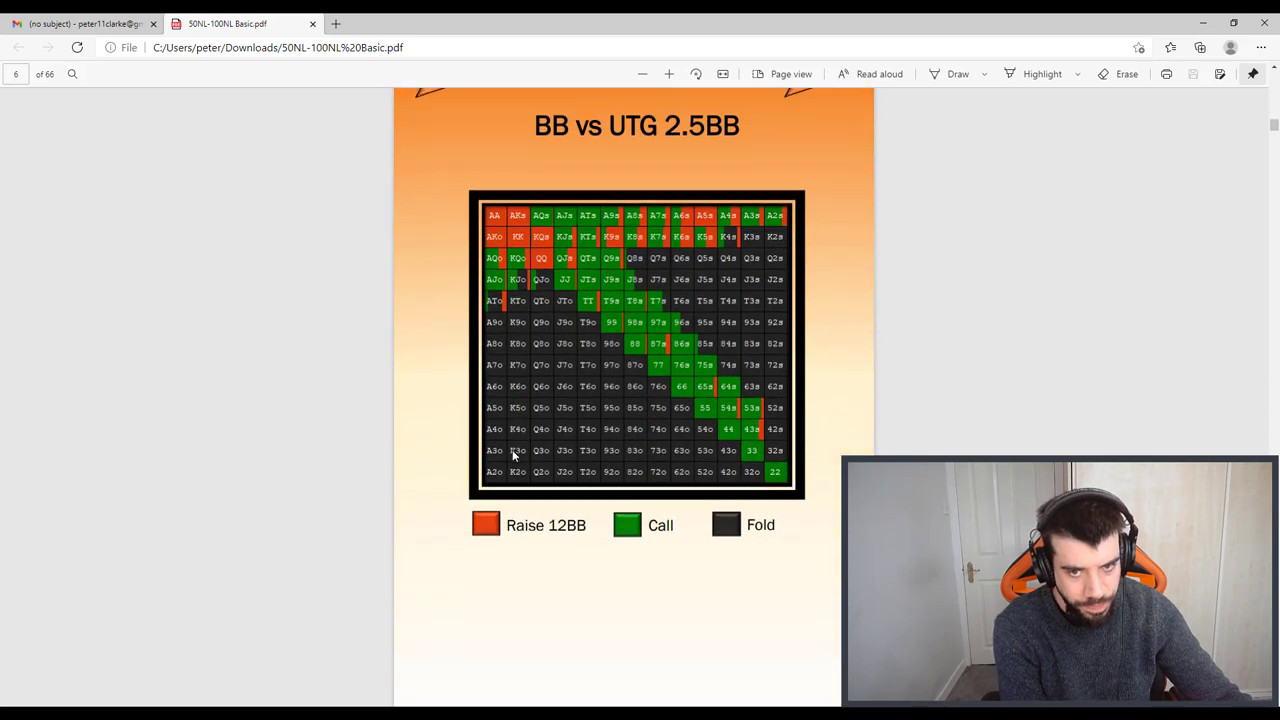
scroll(559, 173, "up", 1)
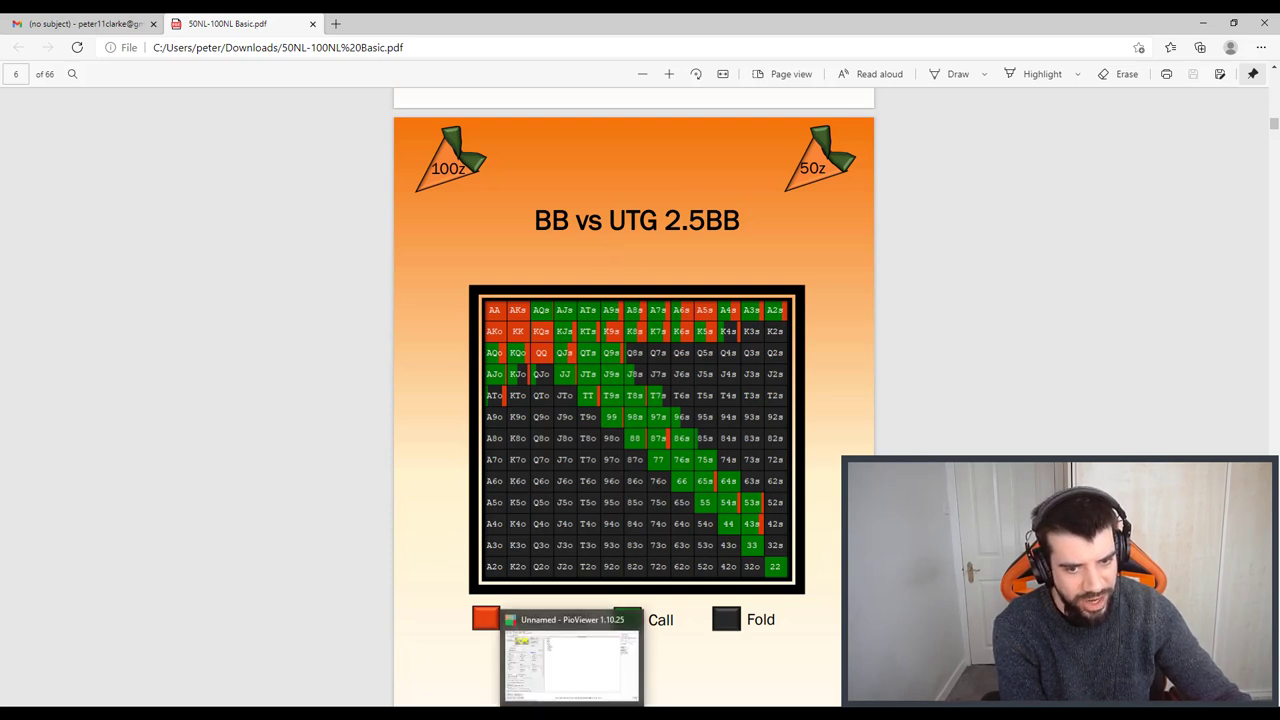
left_click(590, 705)
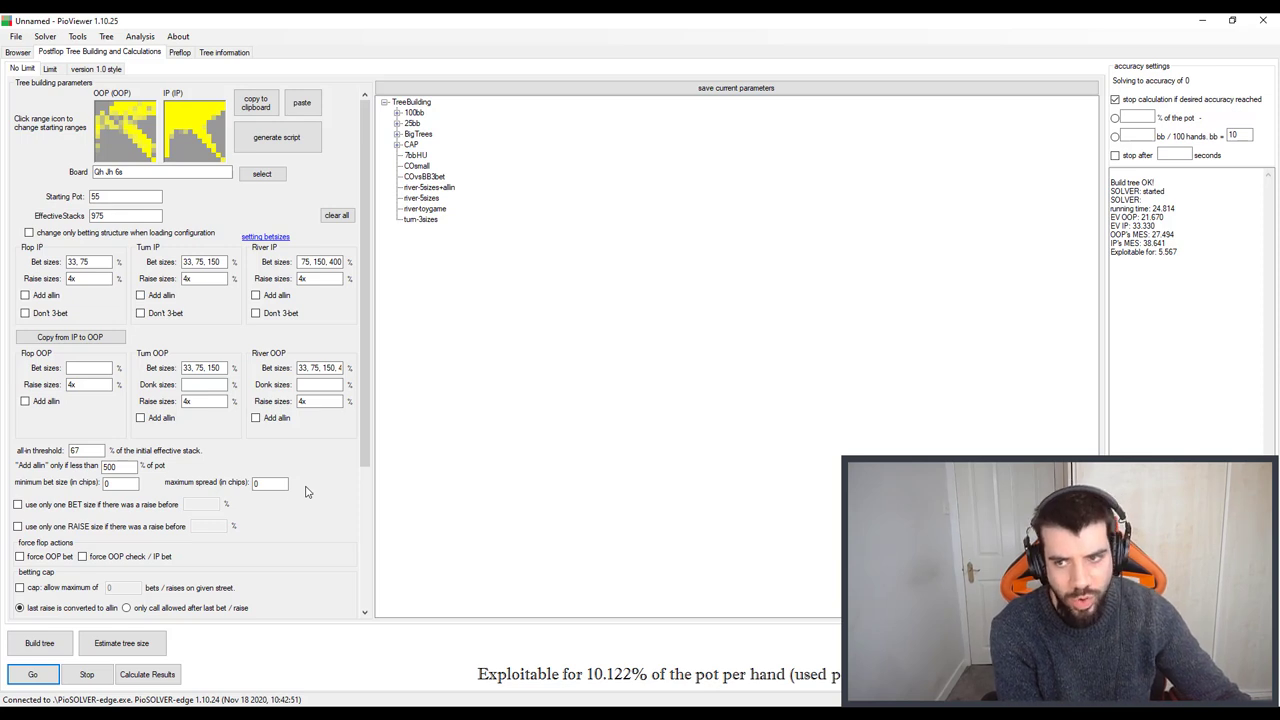
Start saving the tree parameters and create and open a new 'My Trees' folder in TreeBuilding
left_click(607, 89)
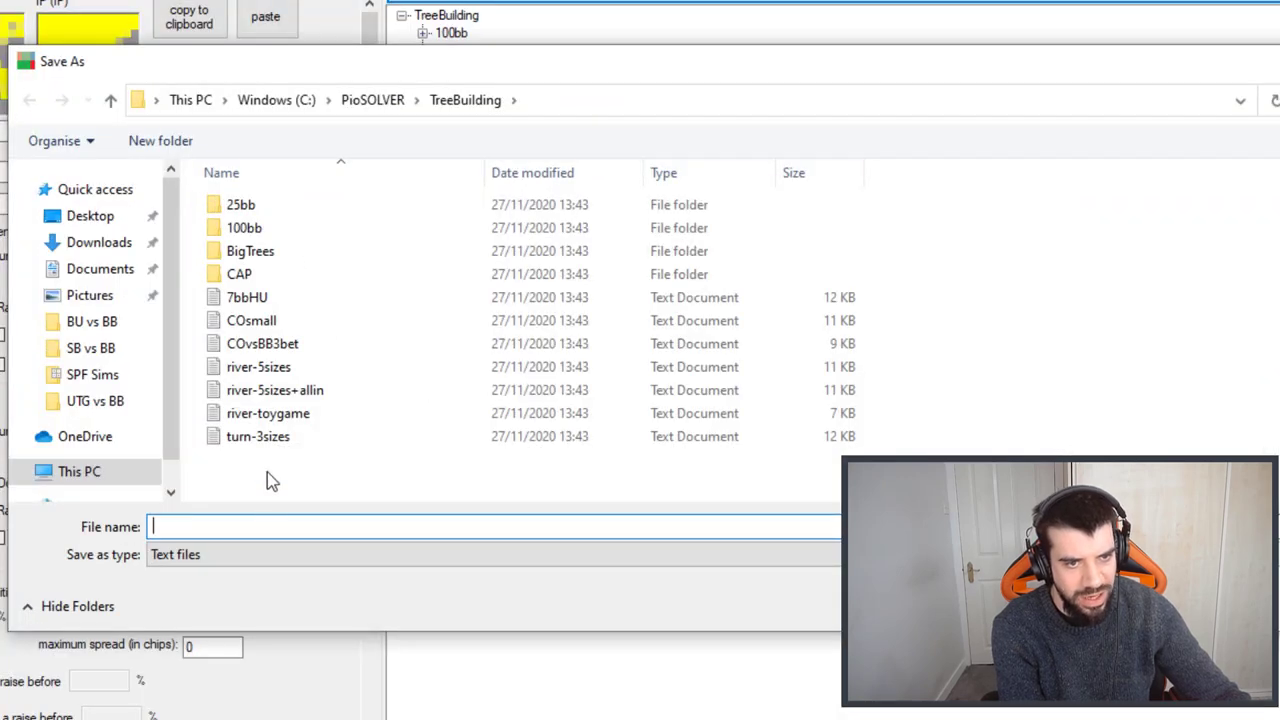
right_click(267, 472)
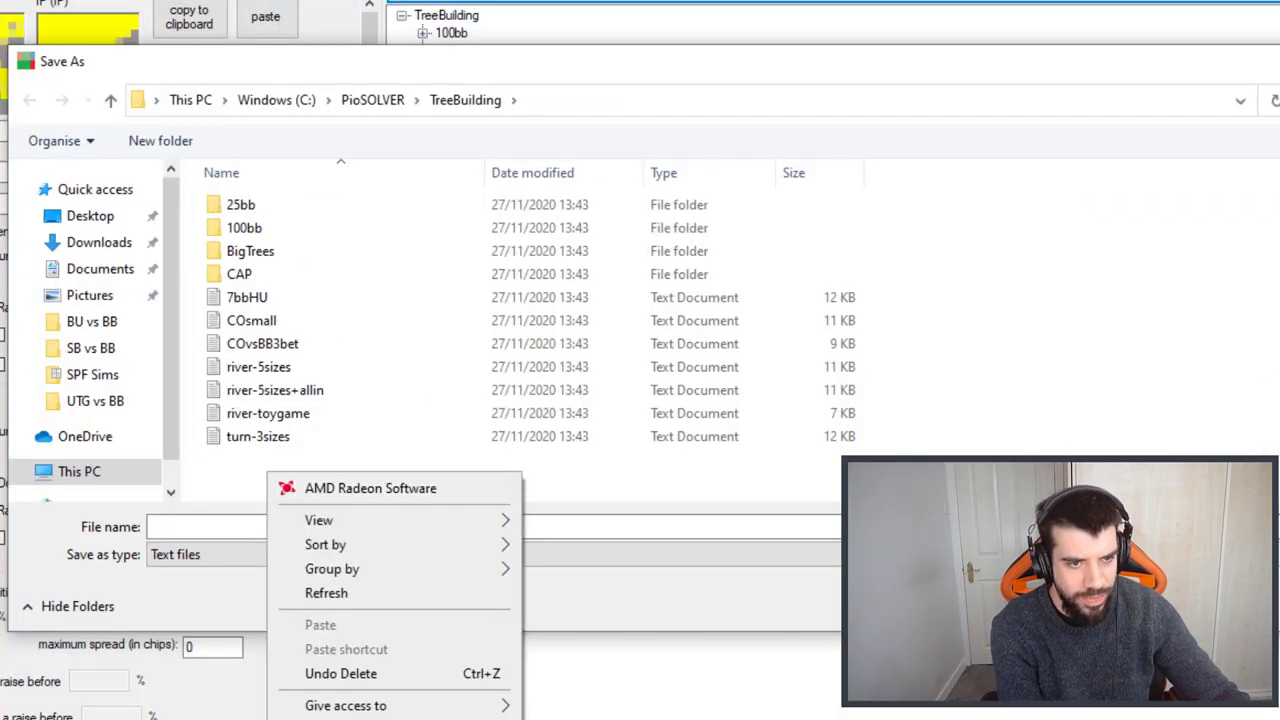
key("ctrl+shift+n")
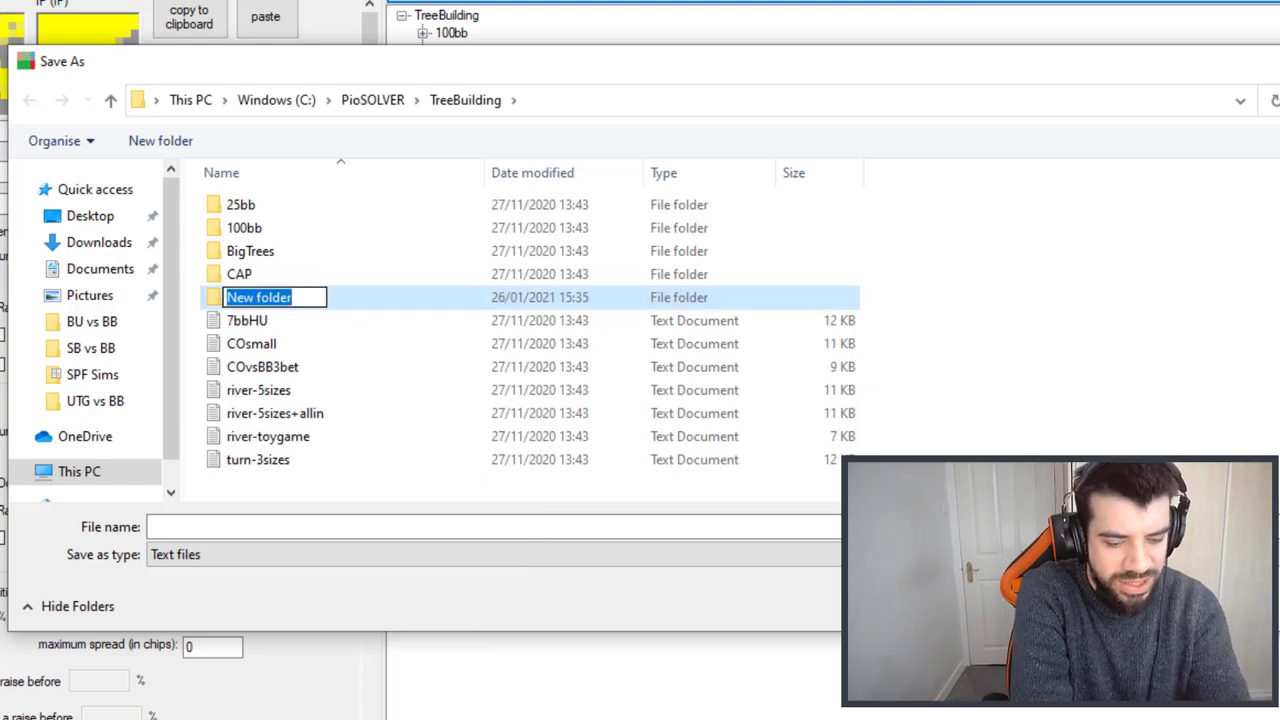
type("My b")
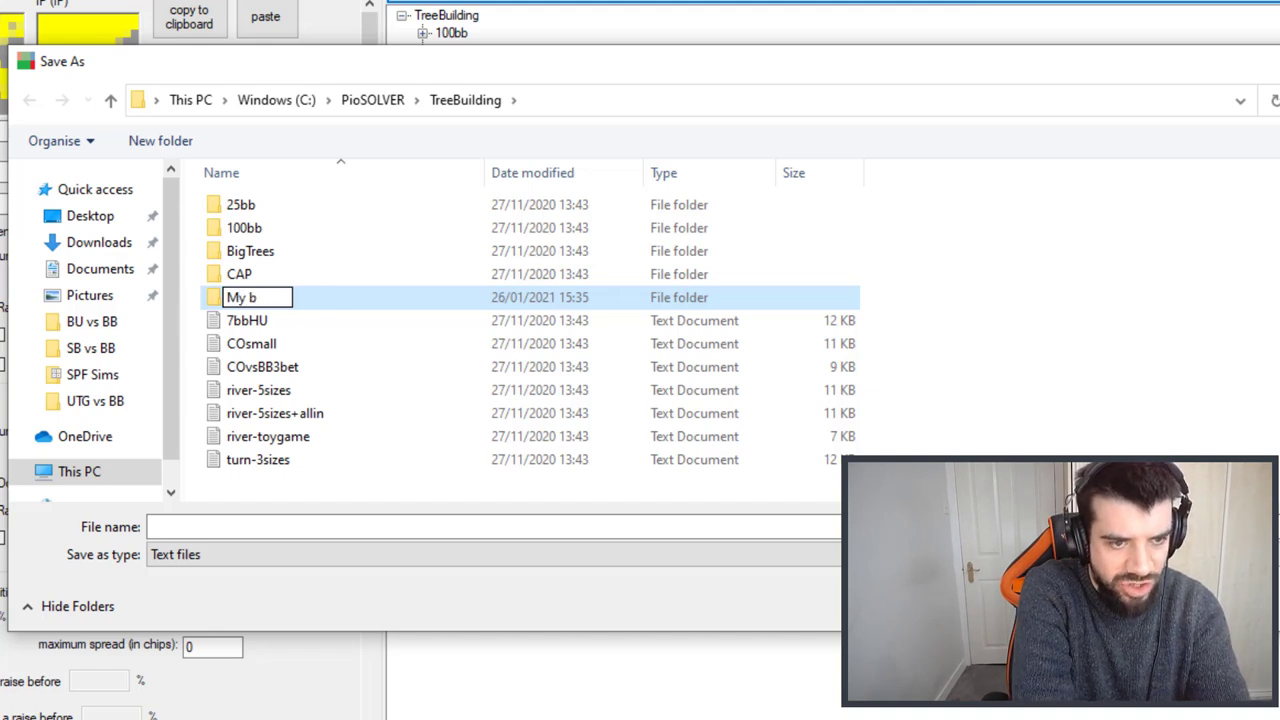
key("BackSpace")
type("Trees")
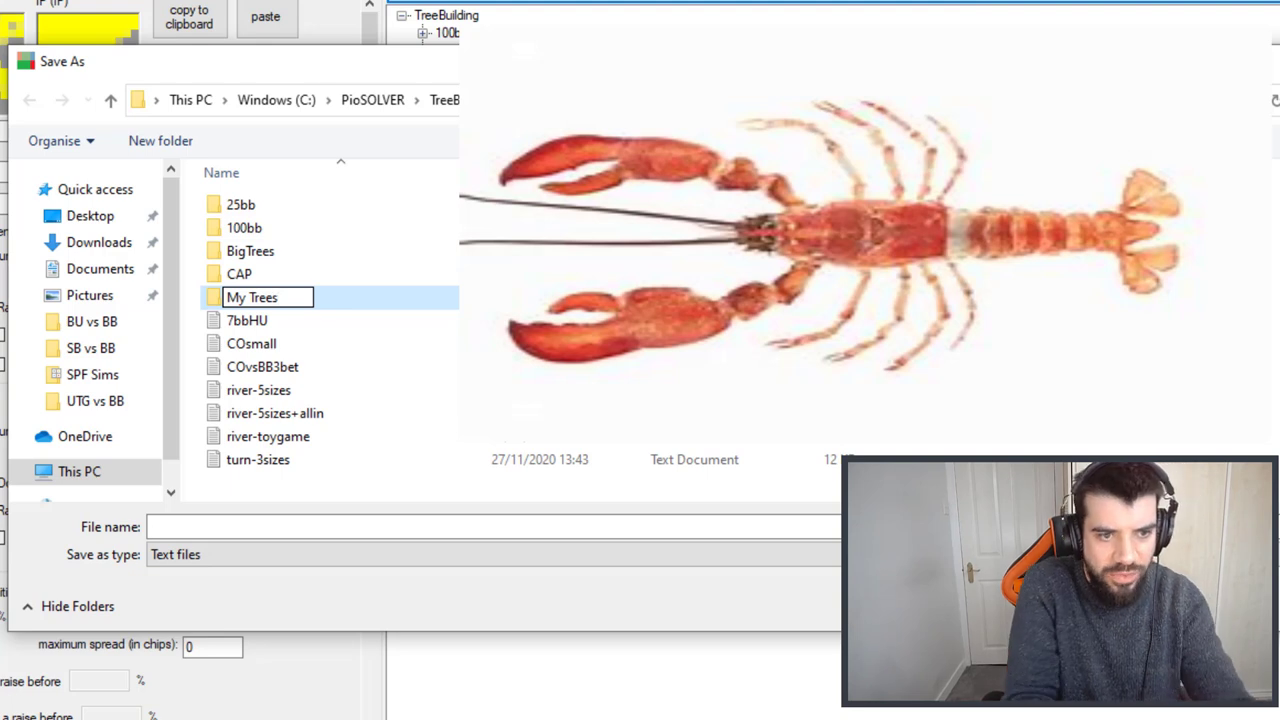
left_click(364, 297)
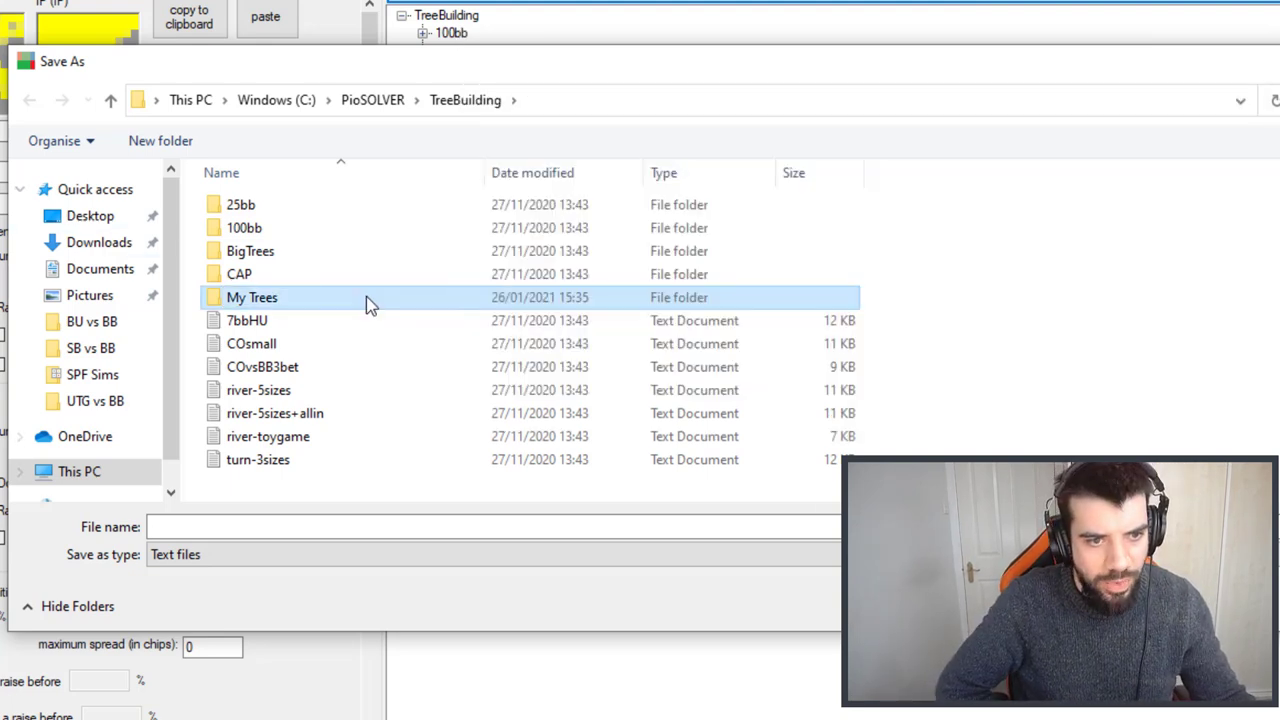
double_click(365, 297)
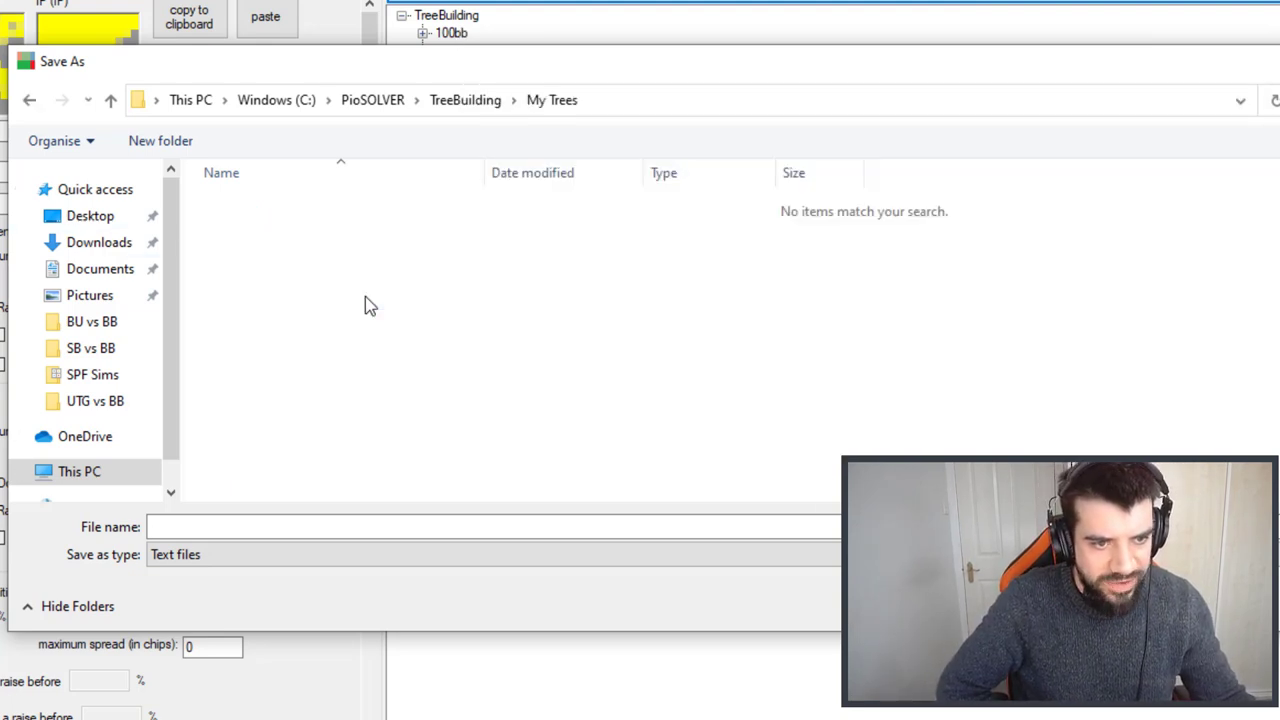
Save the parameters file as '2BP BU vs BB' inside My Trees
left_click(201, 525)
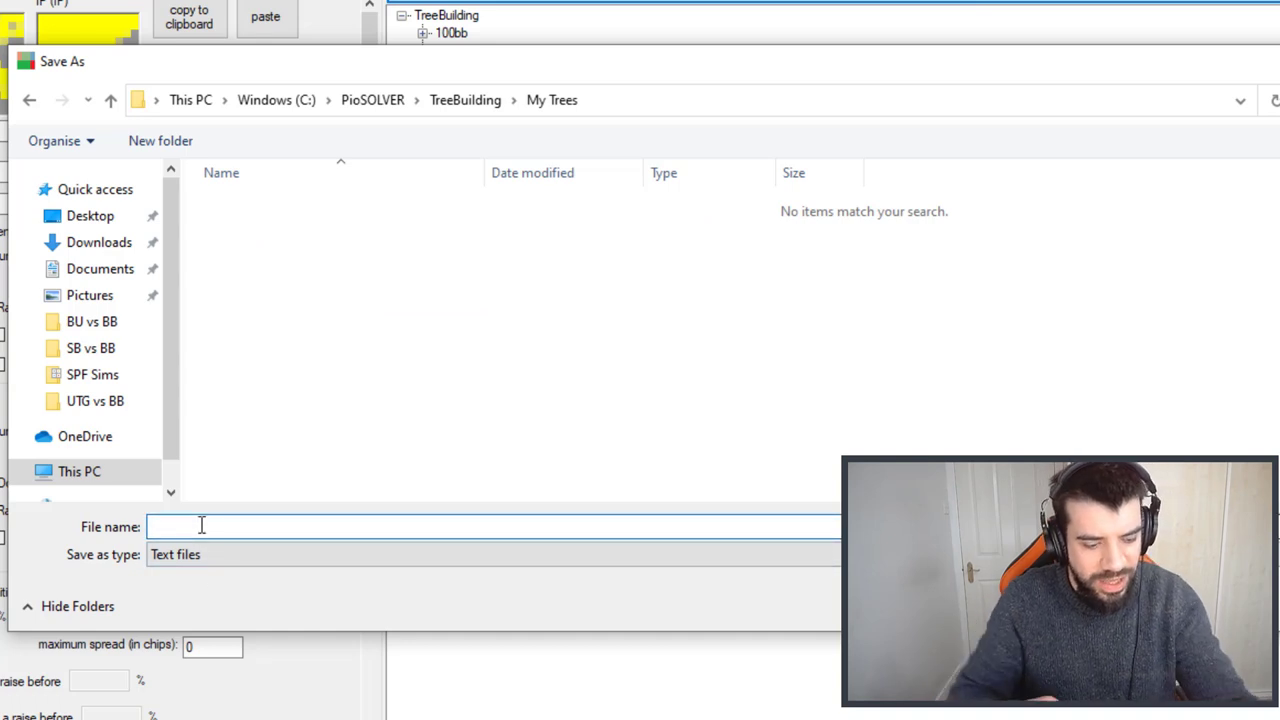
type("2BP")
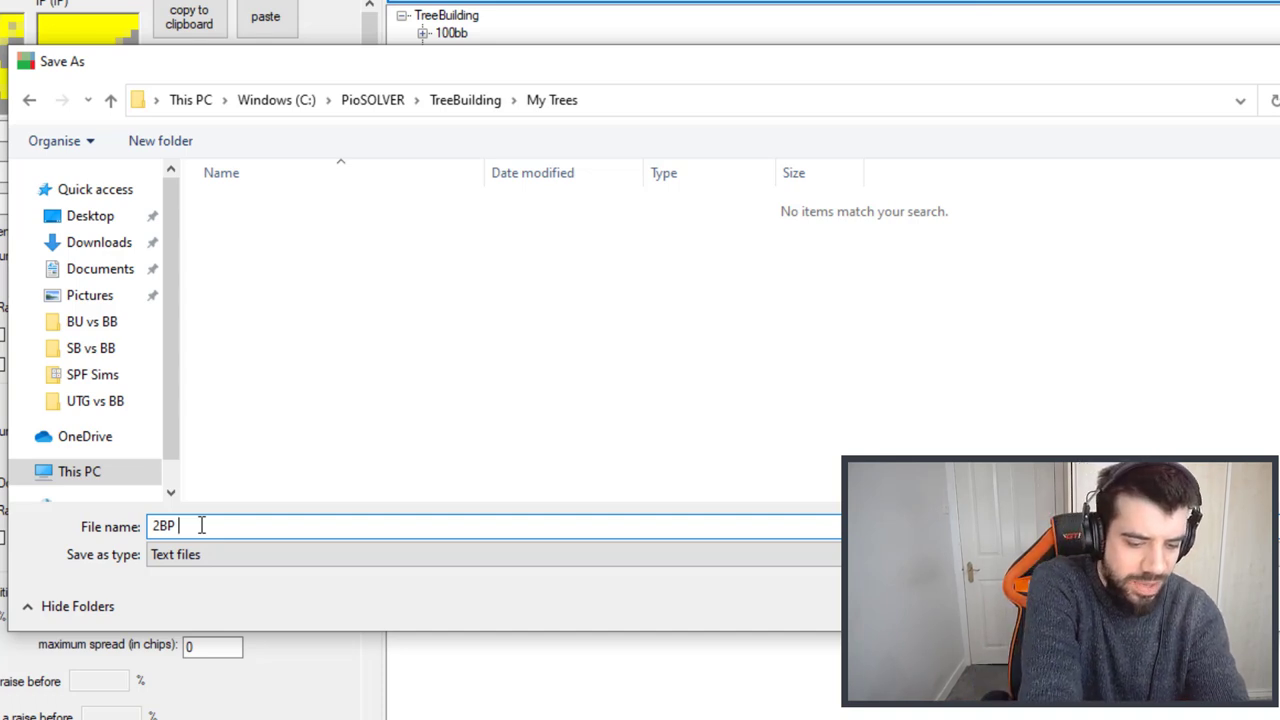
type("BU vs")
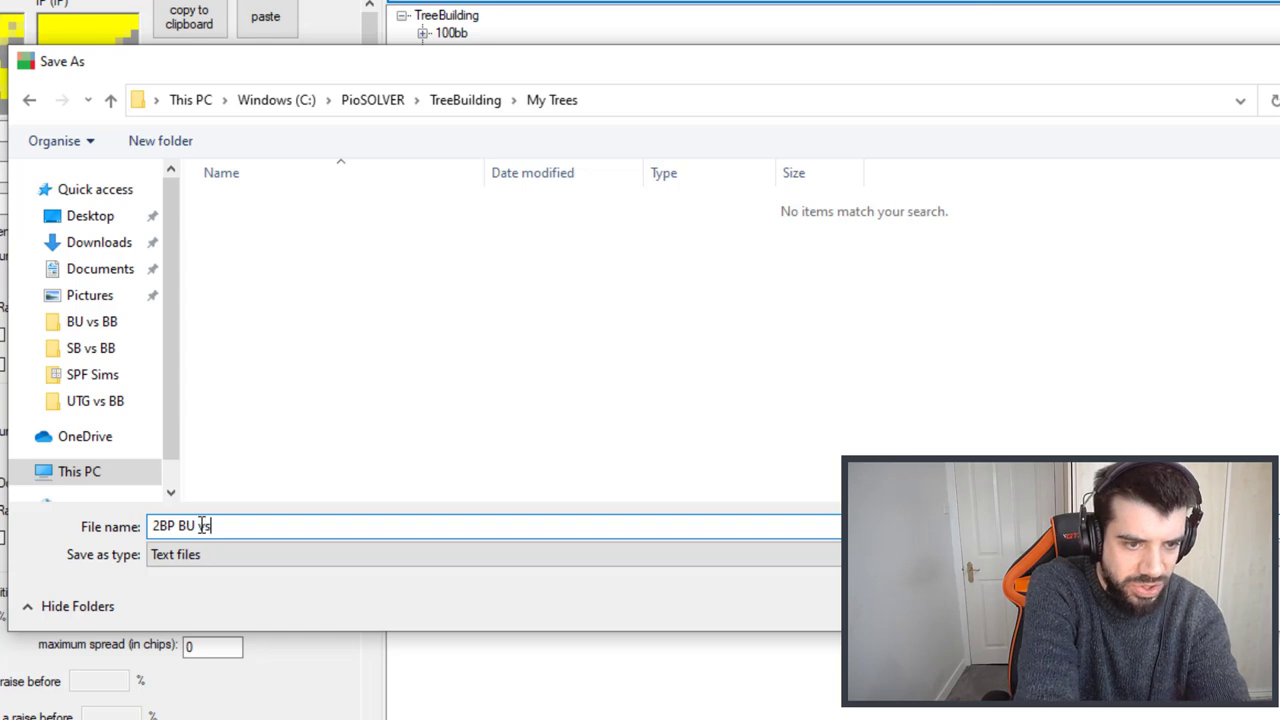
type(" BB")
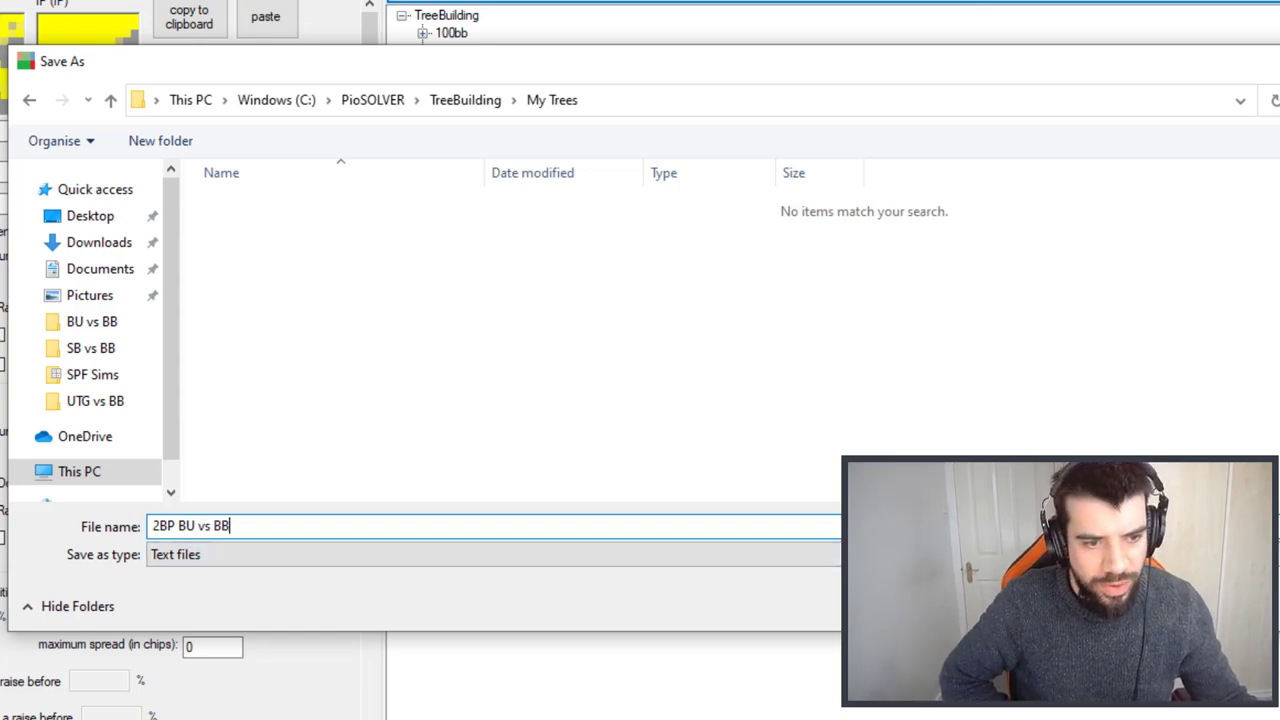
key("Return")
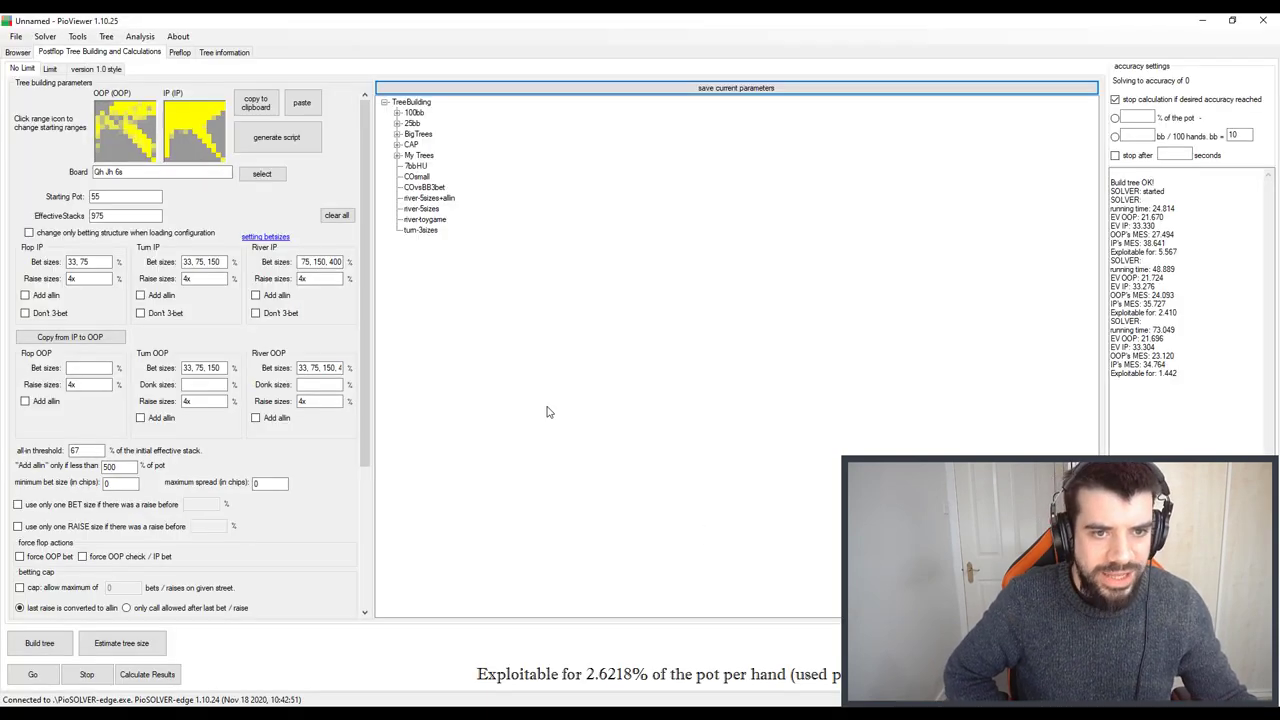
left_click(397, 155)
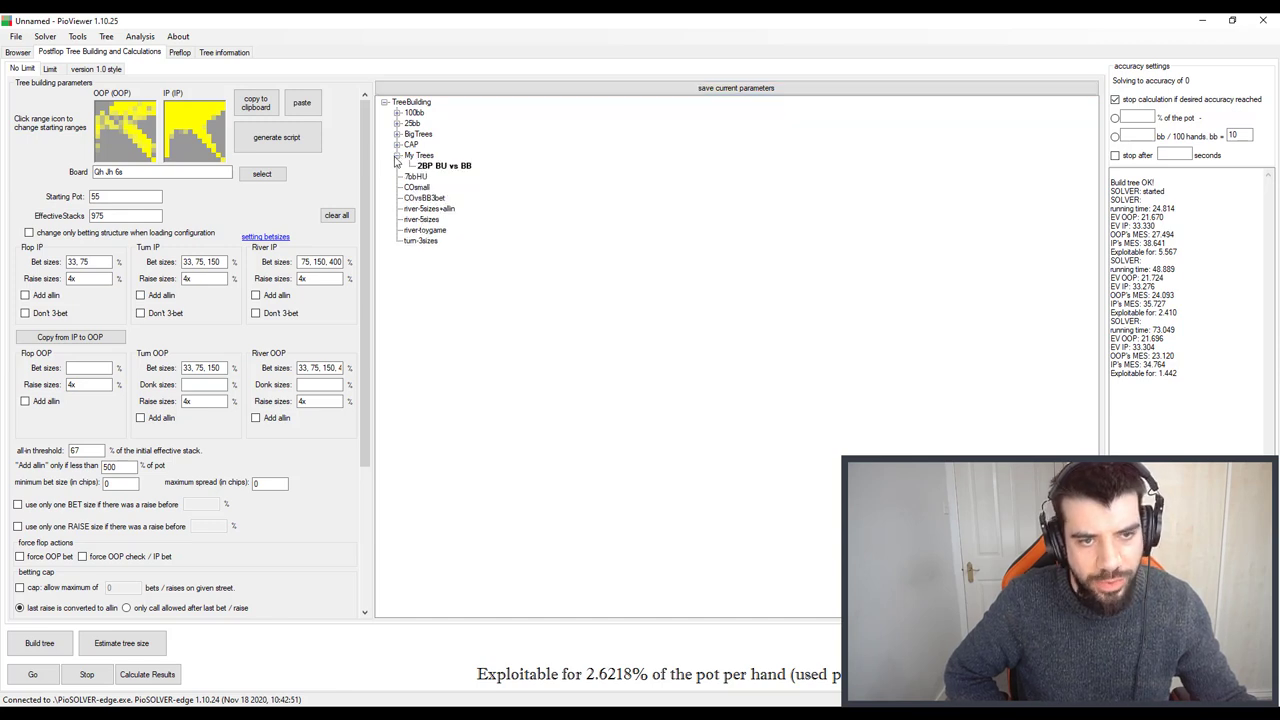
left_click(397, 156)
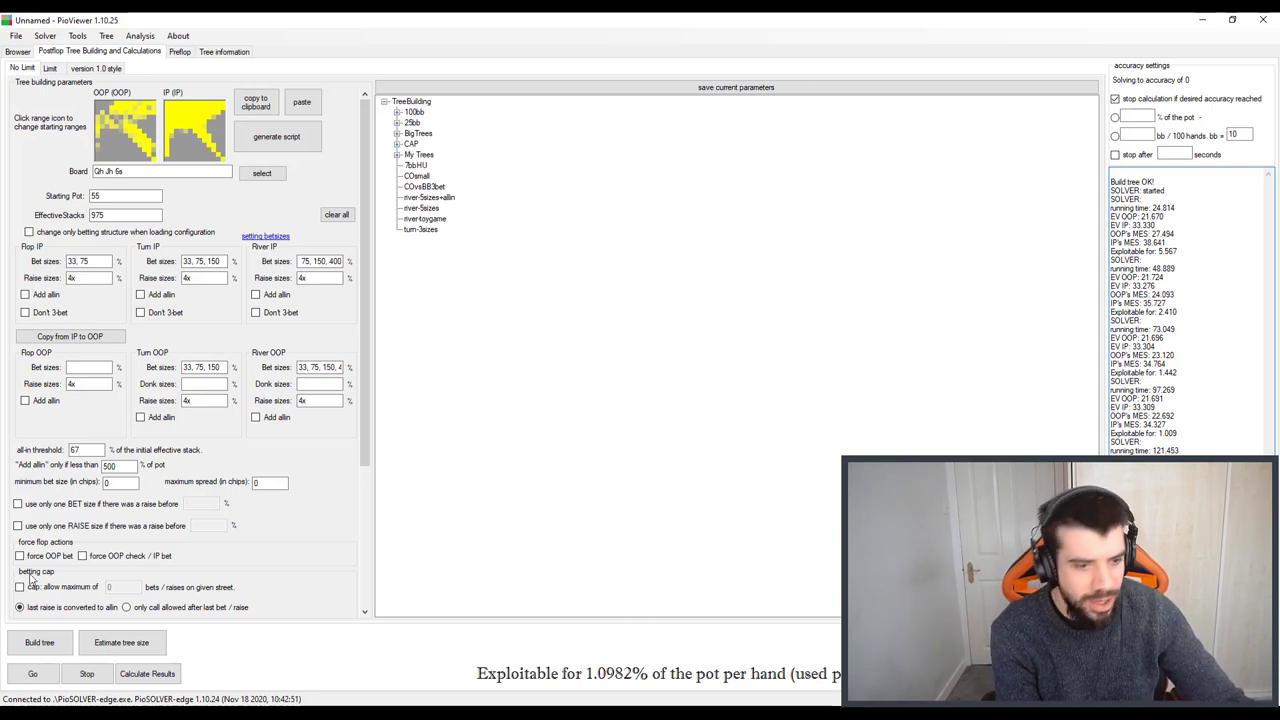
Stop the solve and show IP's Qh Jh 6s strategy after an OOP check: bet 41, bet 18, check
left_click(88, 678)
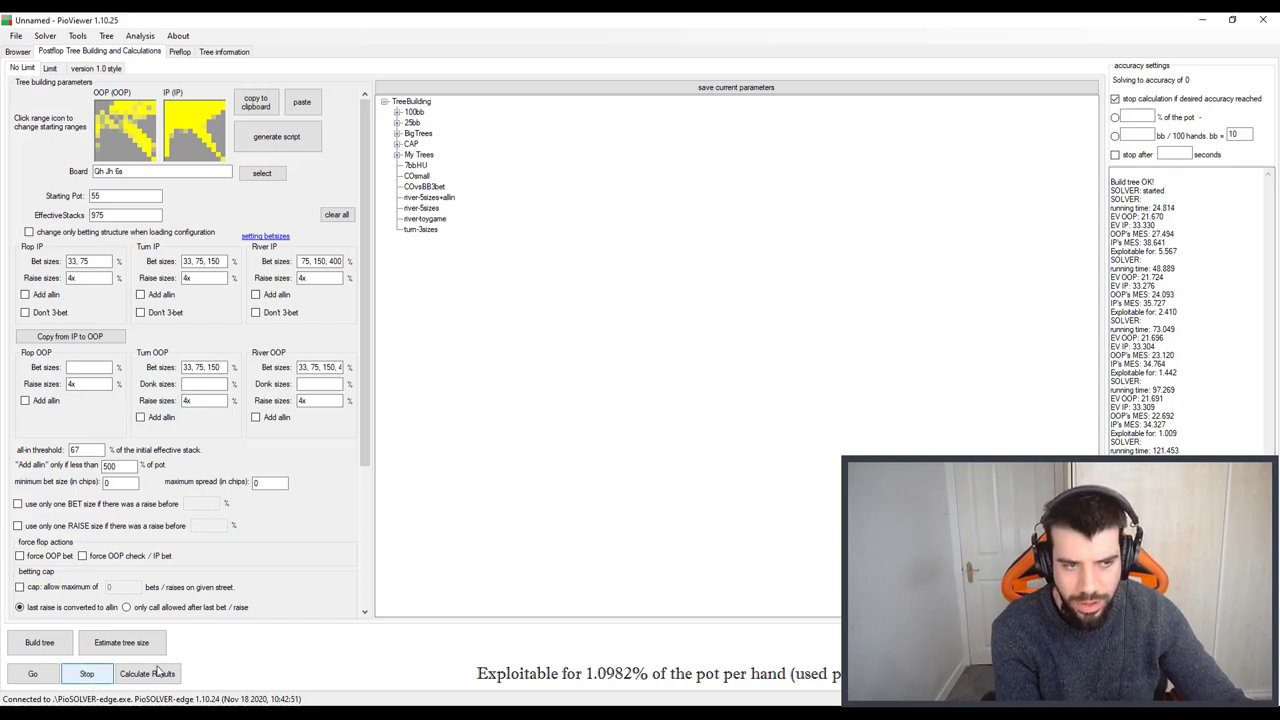
left_click(16, 53)
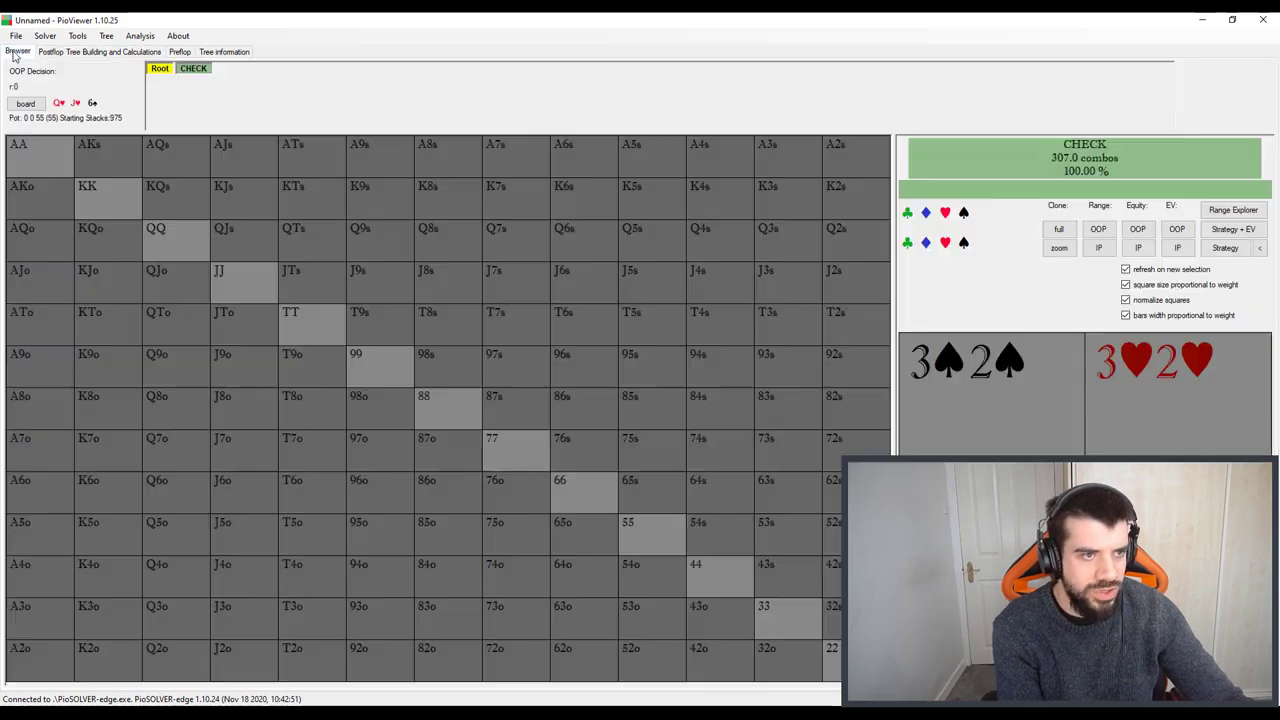
left_click(1224, 248)
left_click(193, 69)
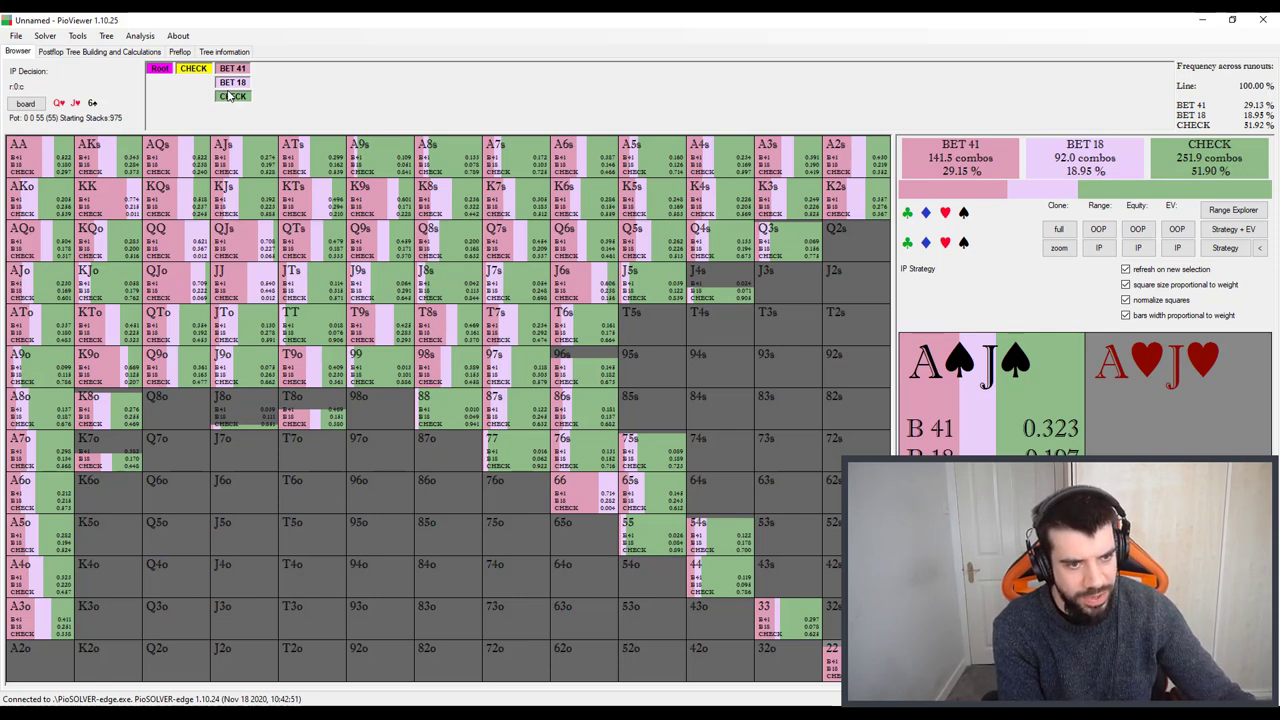
left_click(50, 52)
left_click(15, 54)
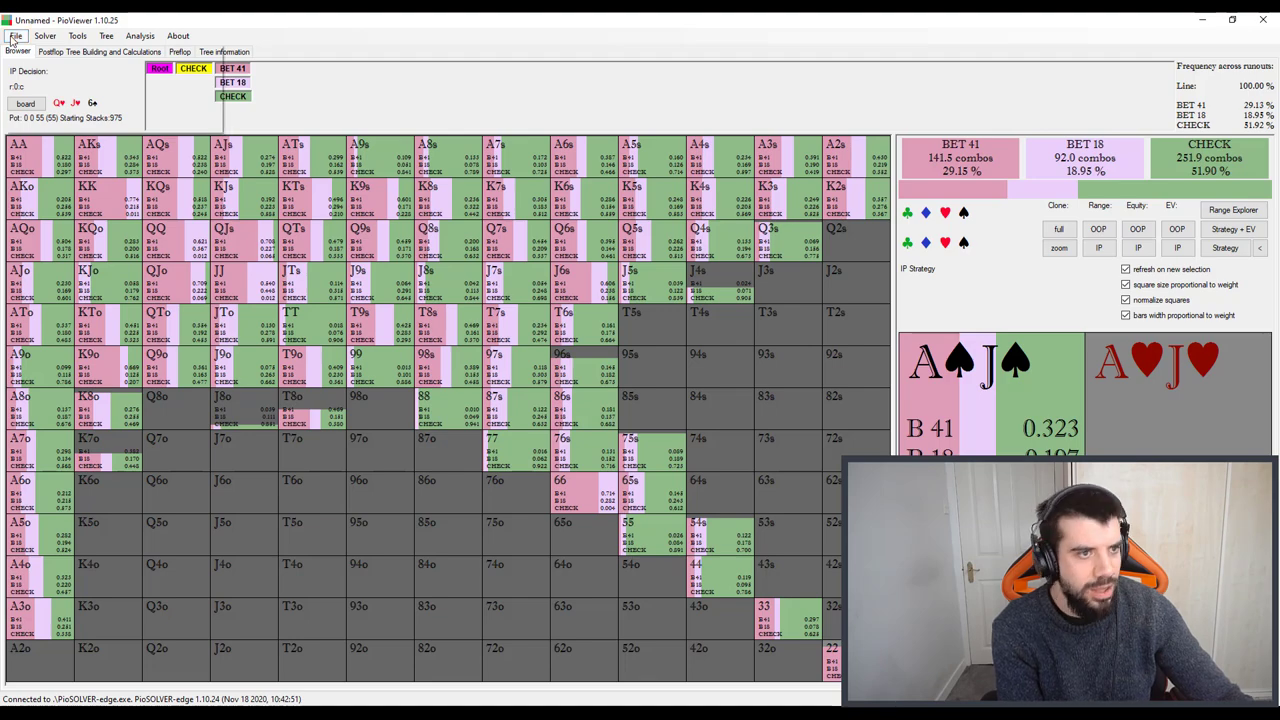
Begin saving the solve as a small file and browse up to the Post-Flop Solves folder
left_click(15, 37)
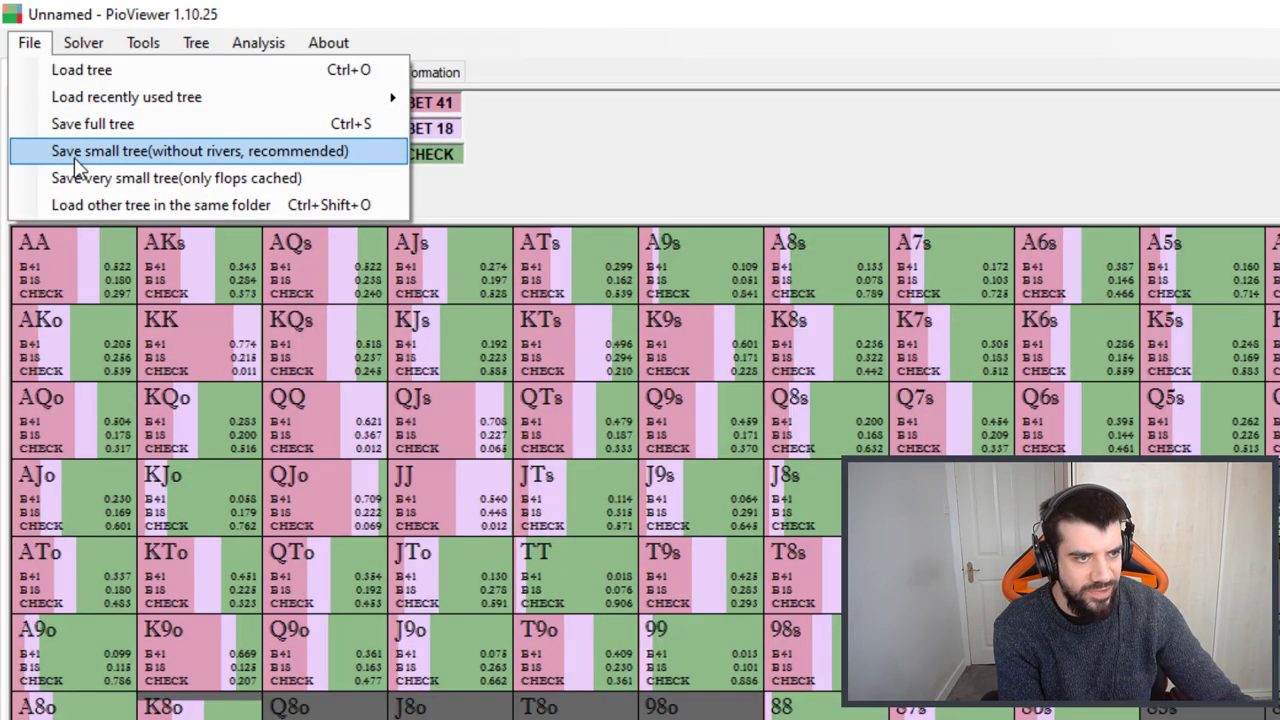
left_click(75, 155)
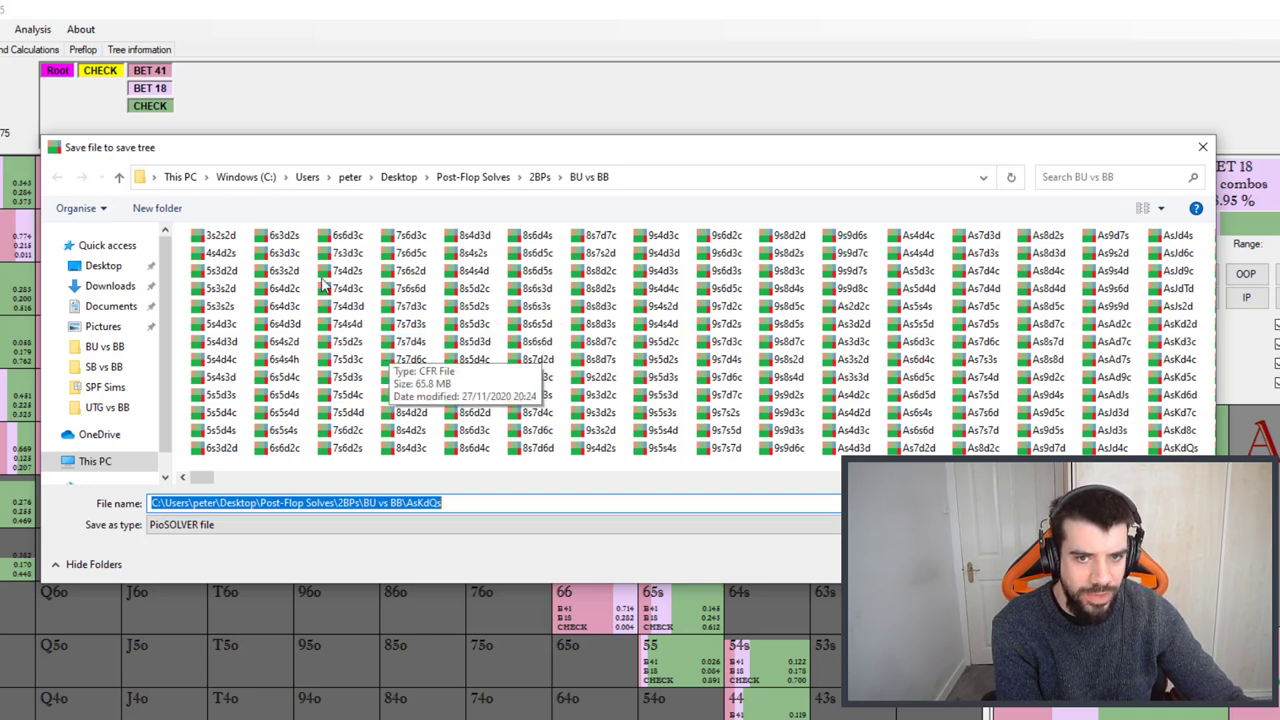
left_click(119, 177)
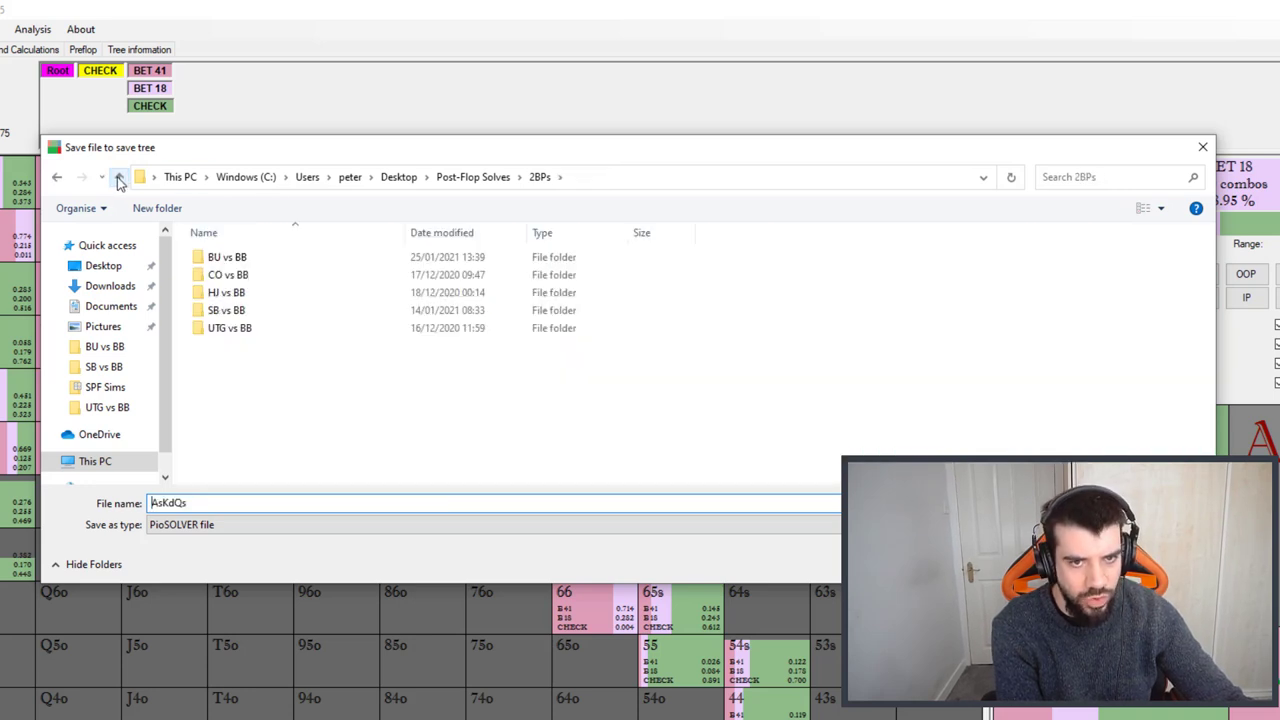
left_click(119, 177)
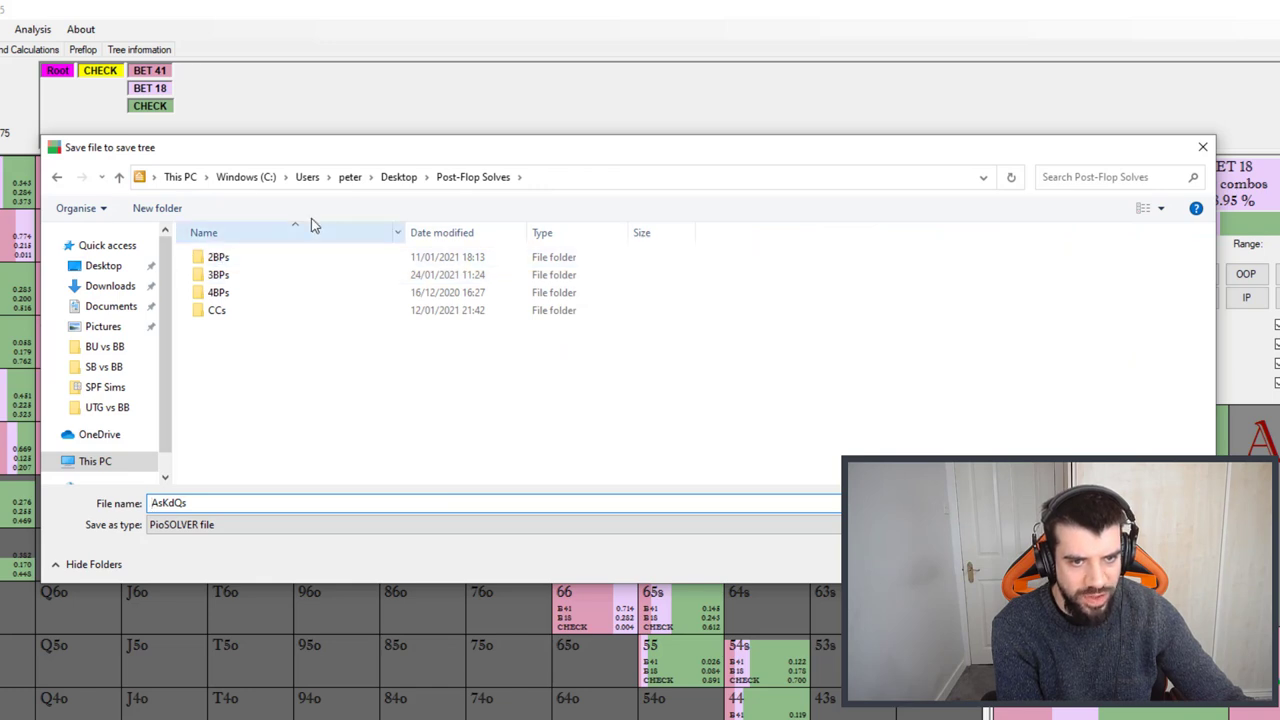
left_click(214, 263)
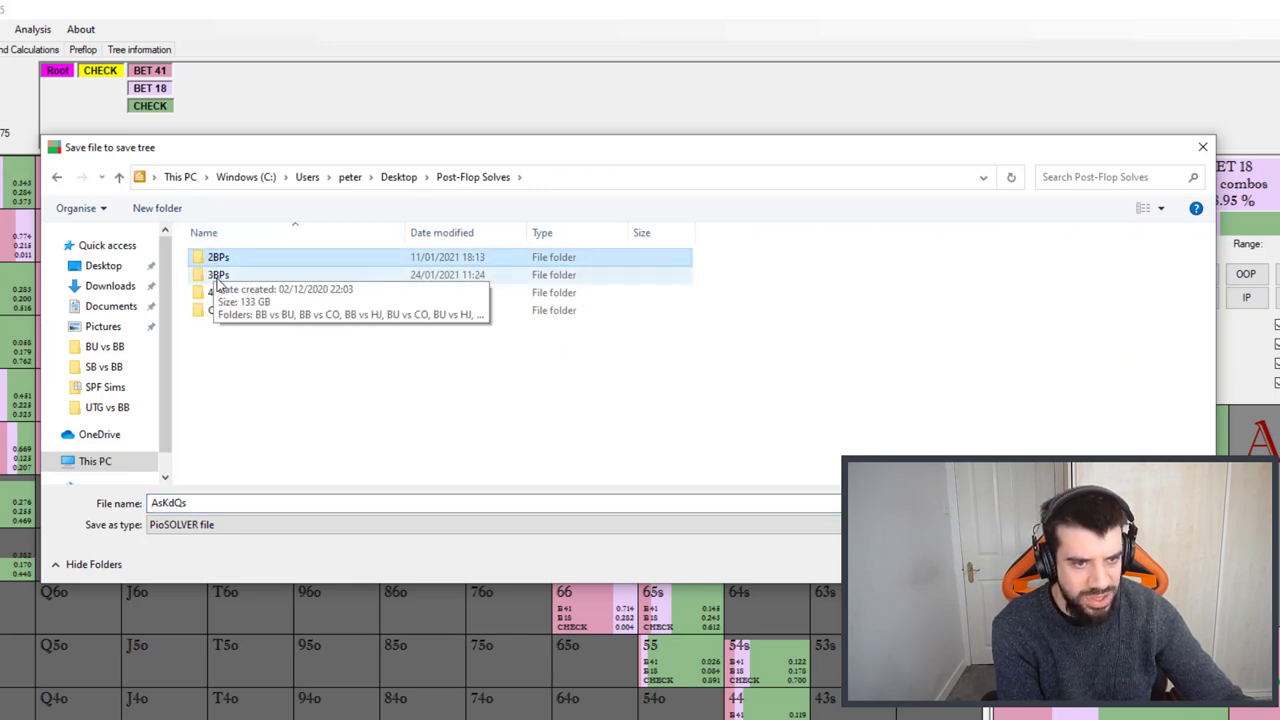
left_click(217, 279)
left_click(220, 294)
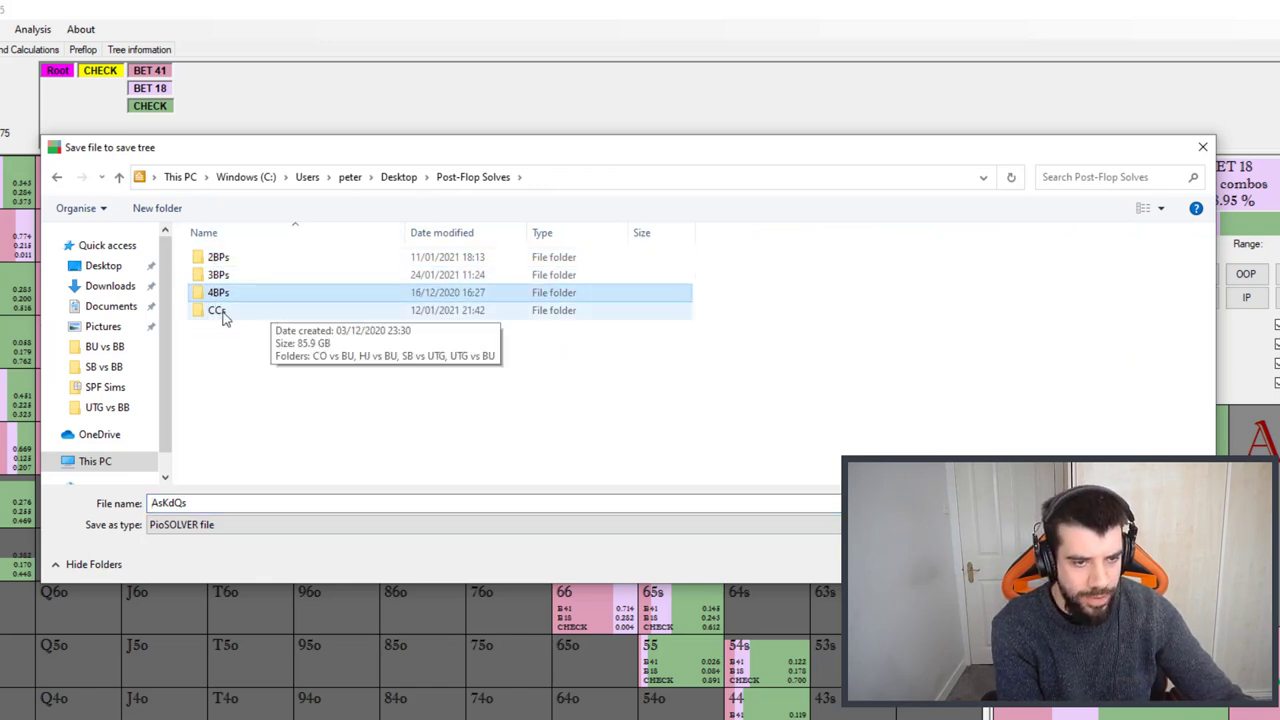
left_click(226, 315)
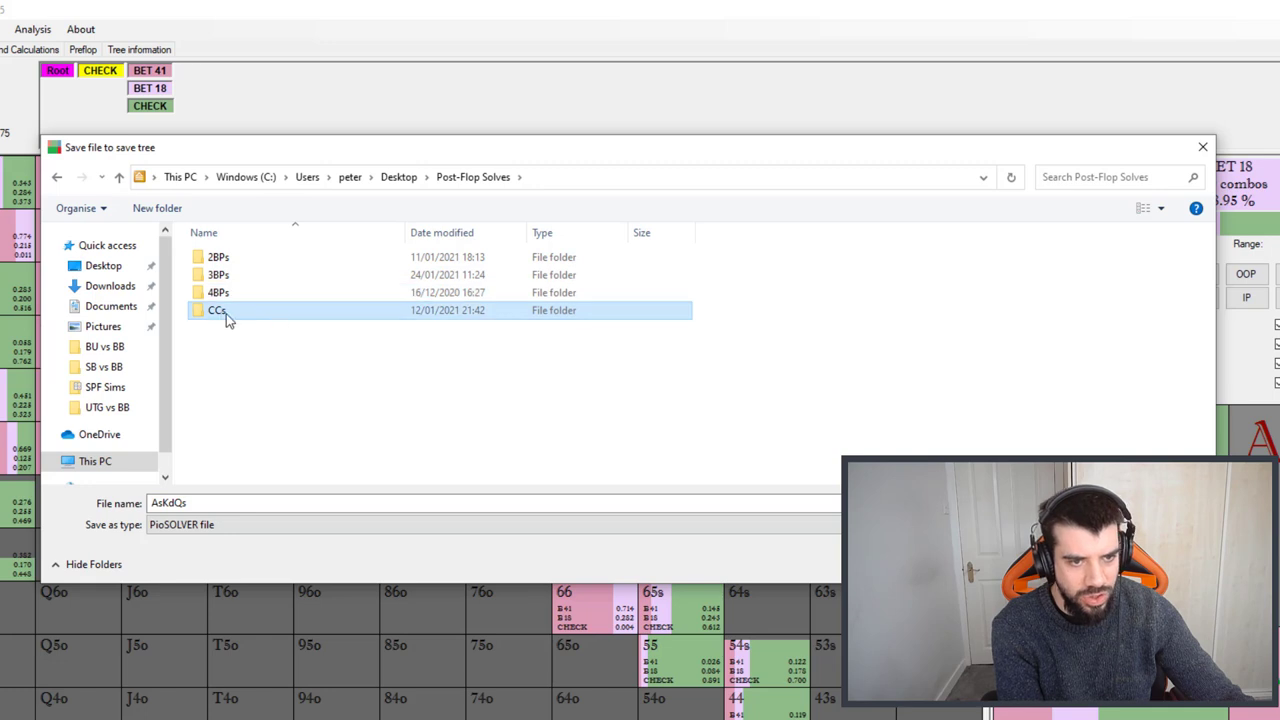
Save the solve as QhJh6s.cfr in 2BPs\BU vs BB
double_click(311, 264)
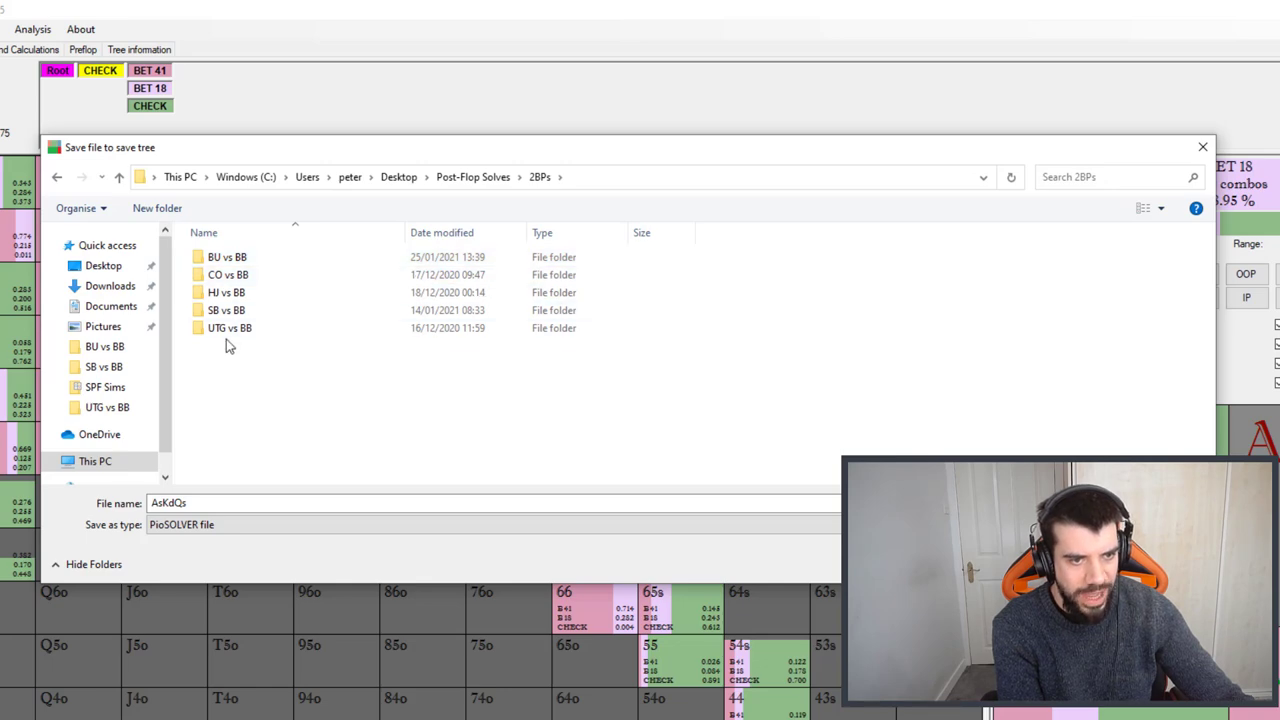
double_click(232, 259)
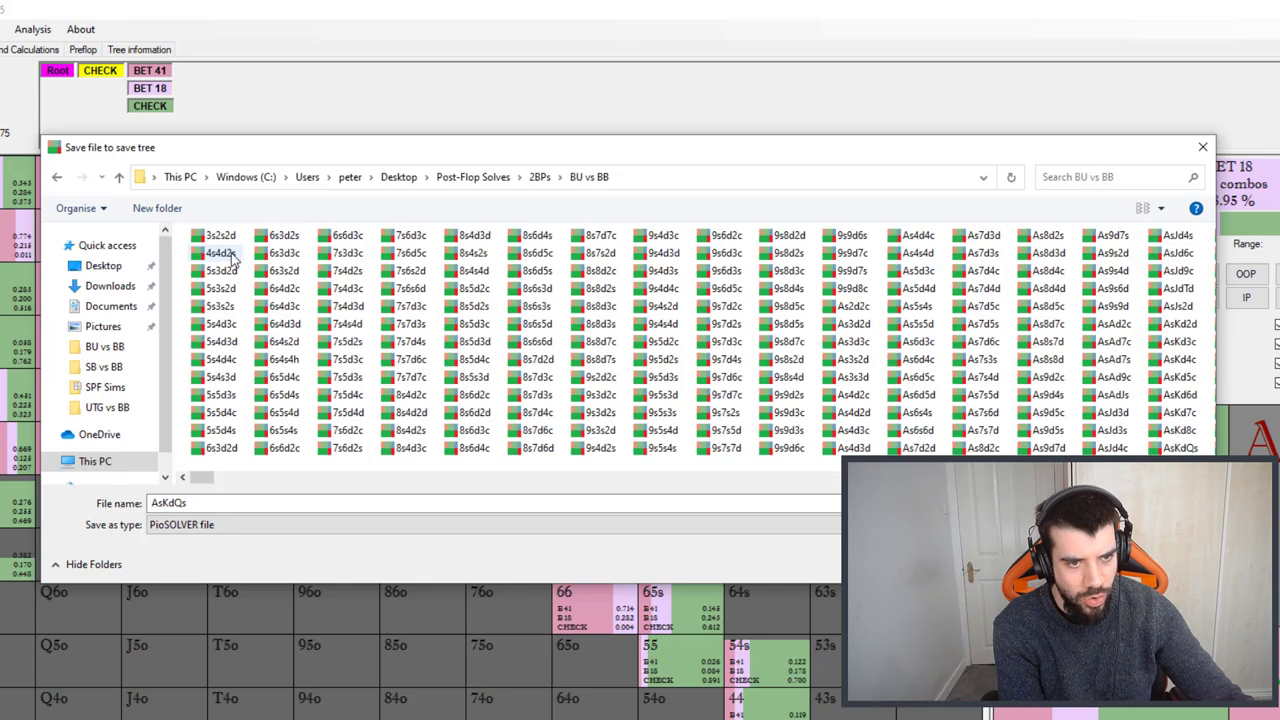
double_click(201, 505)
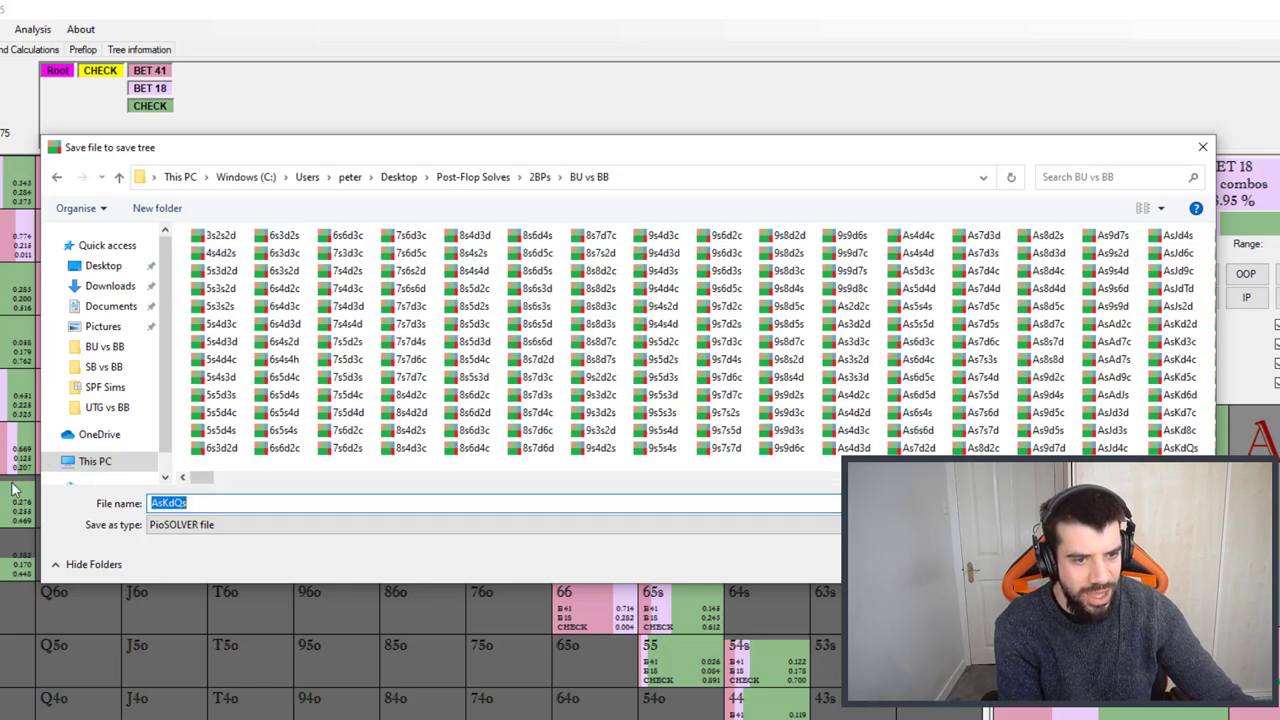
type("Q")
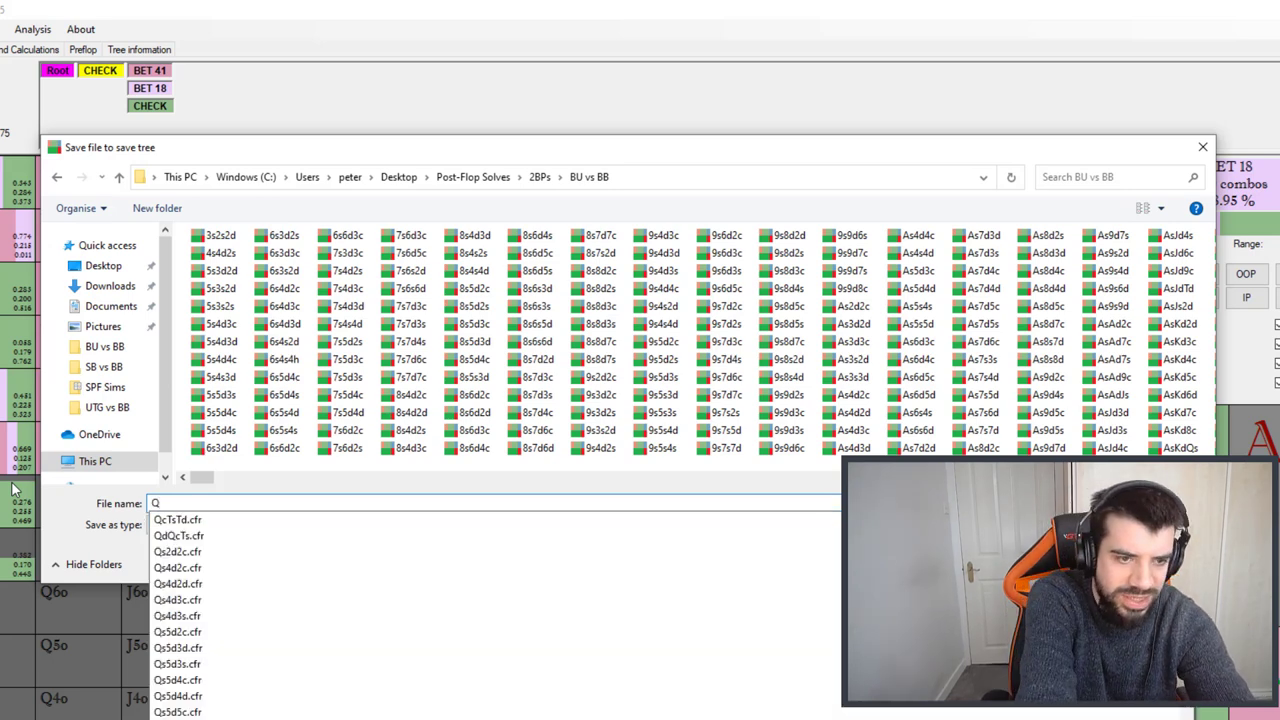
type("hJ")
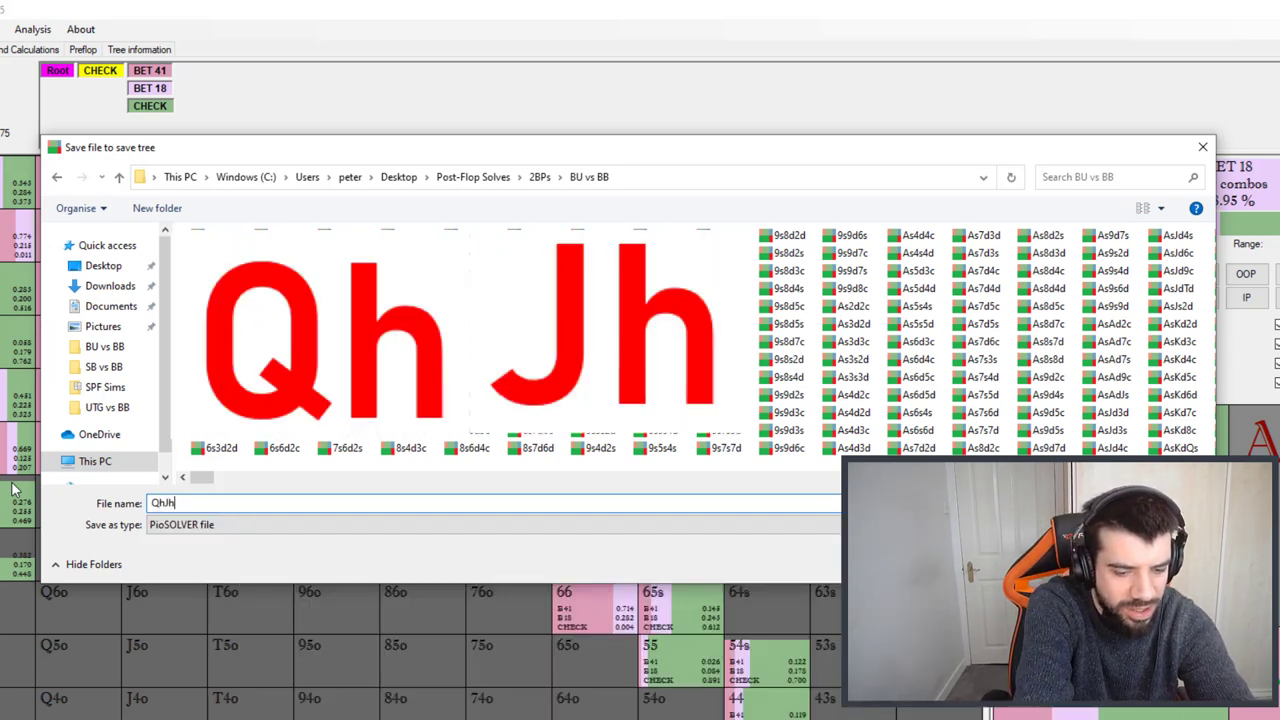
type("h6s")
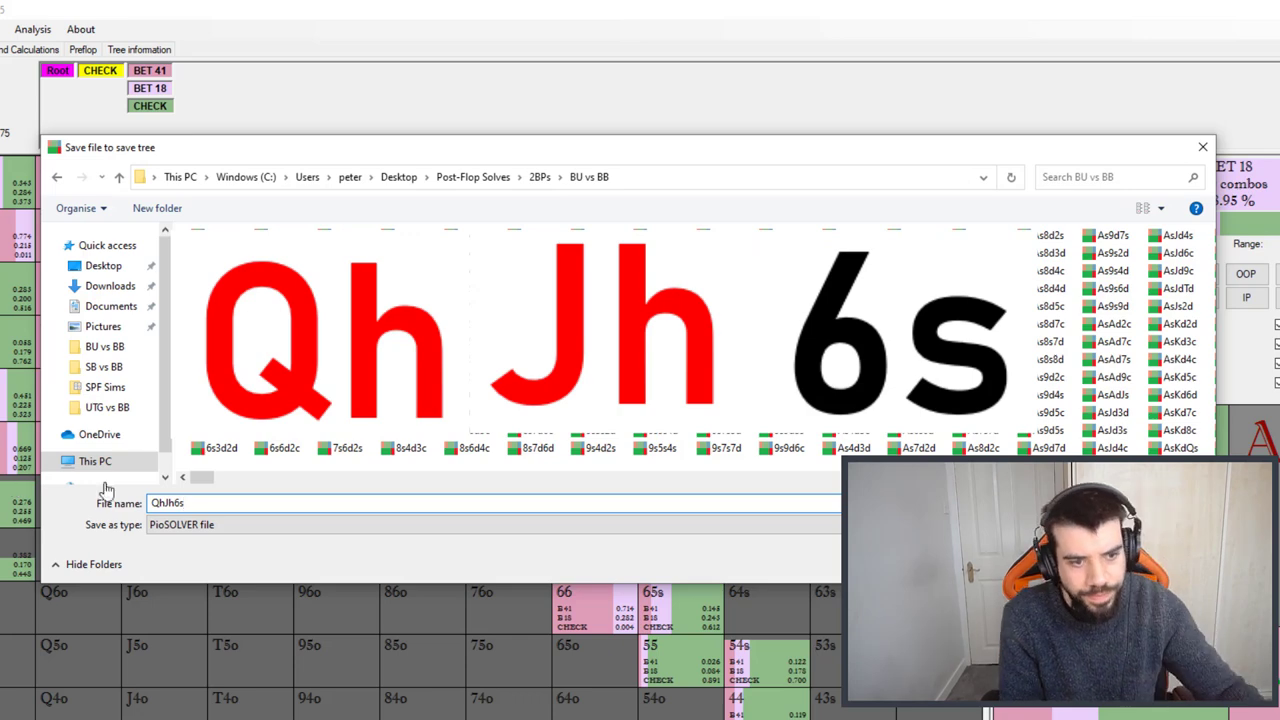
key("Return")
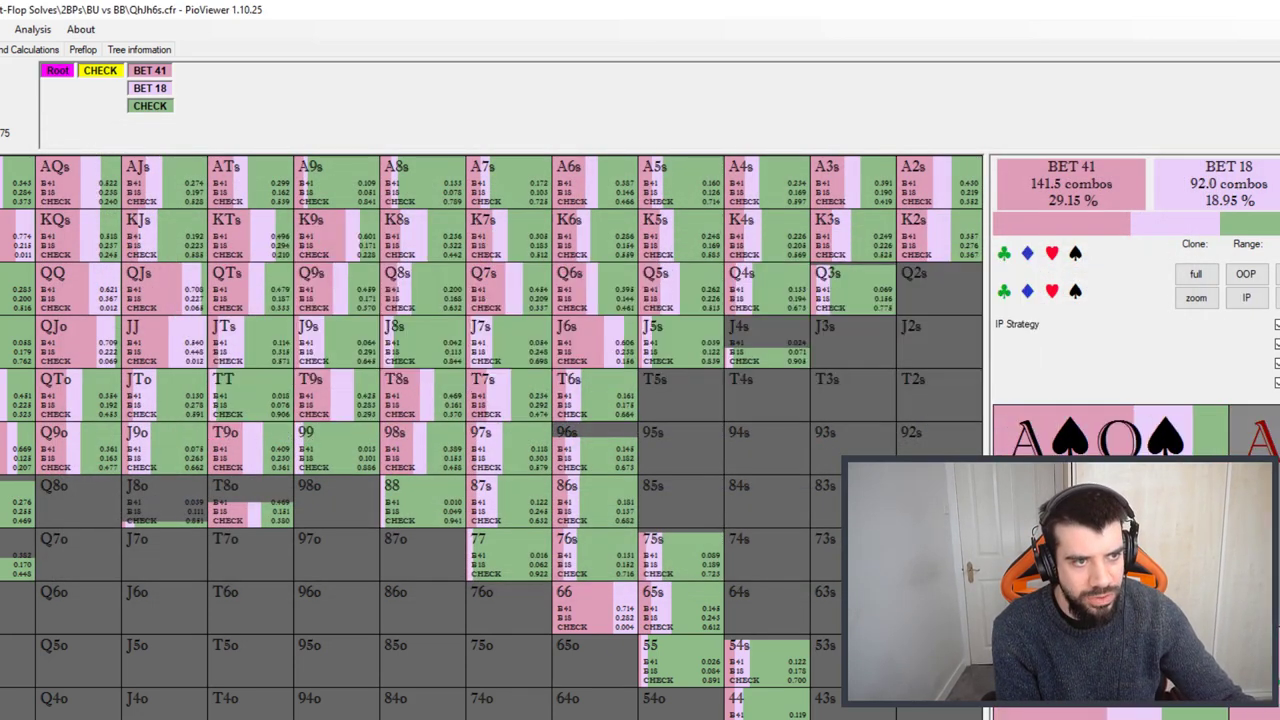
Open and dismiss the File and analysis menus without choosing anything
left_click(2, 29)
left_click(366, 40)
left_click(33, 29)
left_click(442, 53)
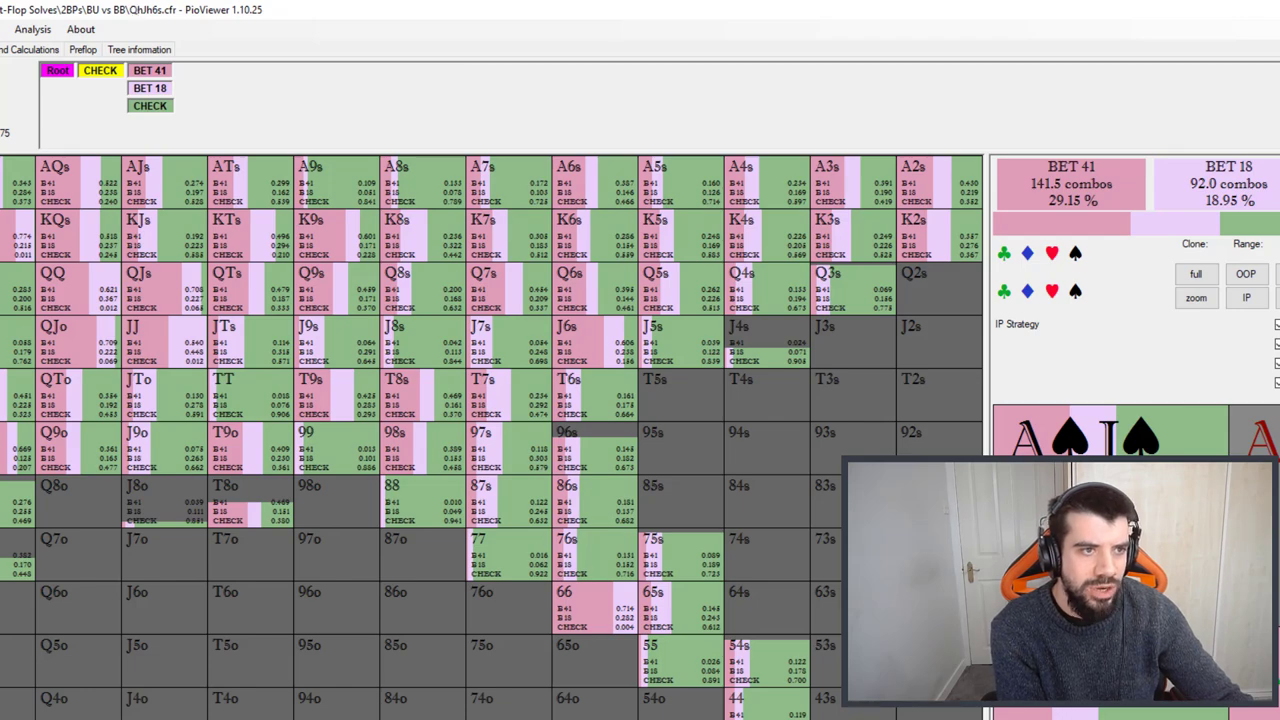
left_click(33, 29)
left_click(100, 46)
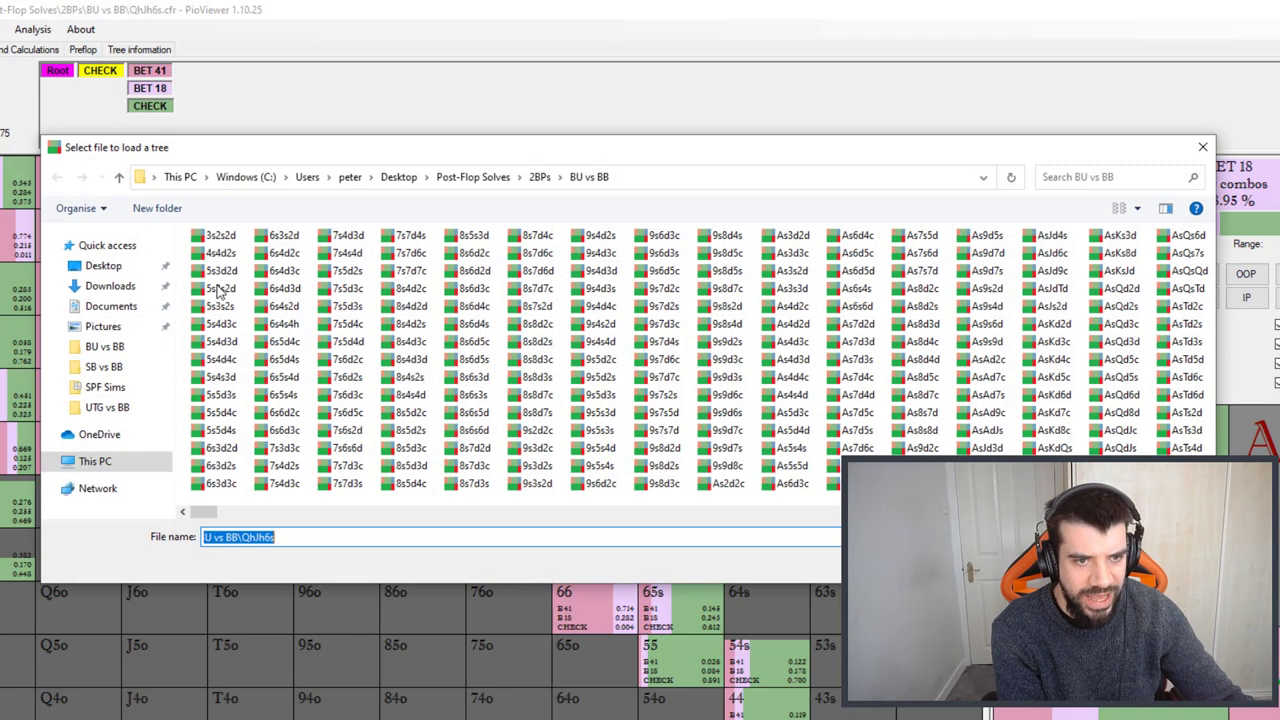
left_click_drag(216, 512, 127, 501)
left_click(118, 177)
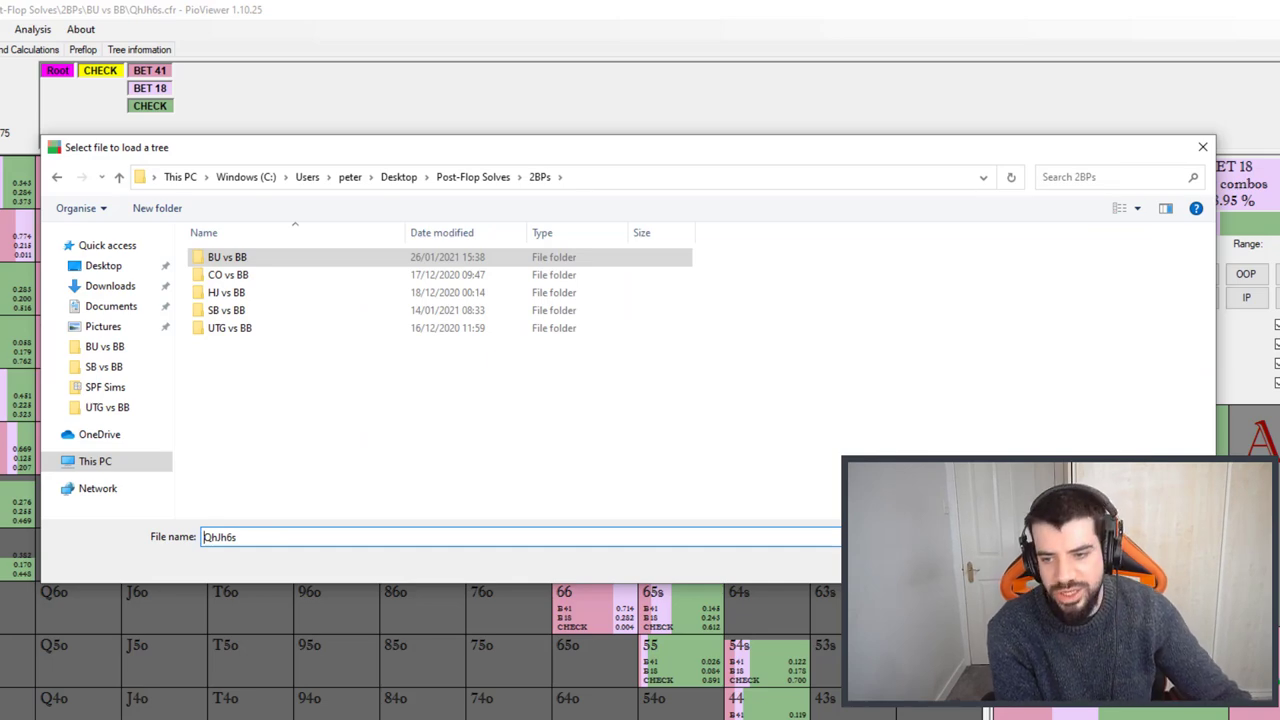
key("Escape")
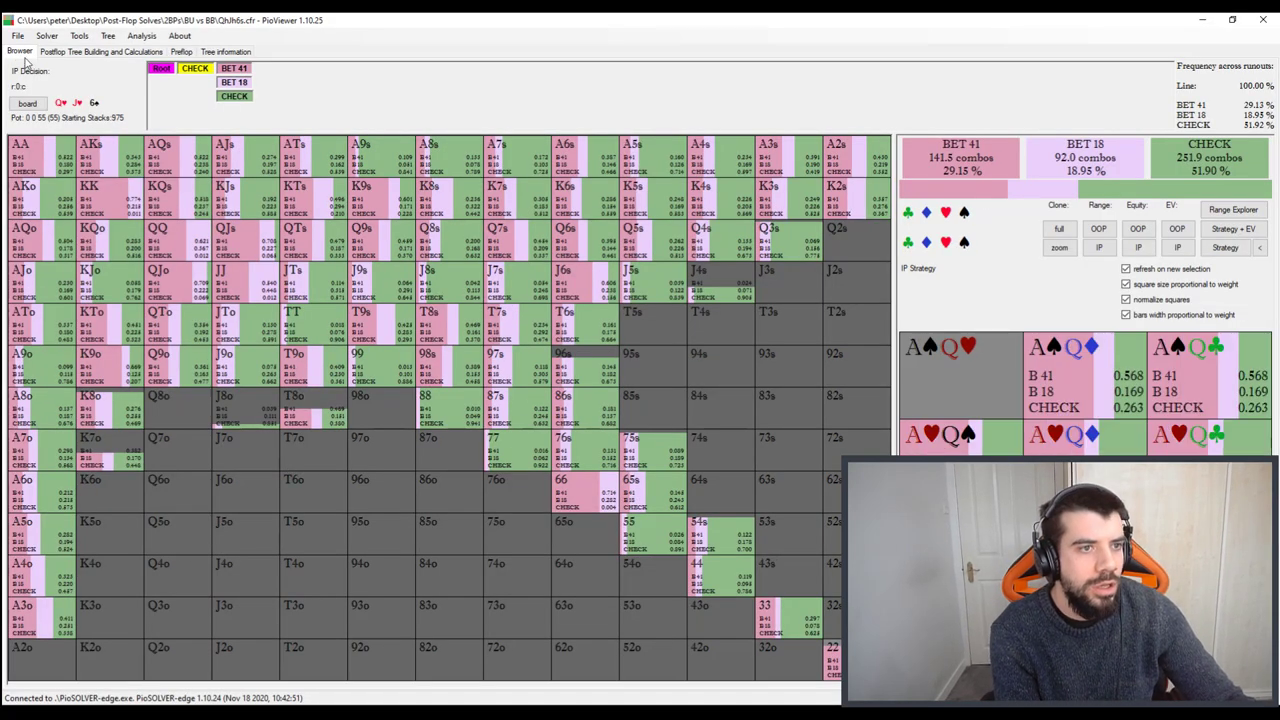
Switch to Postflop Tree Building and Calculations and open the Script generation window
left_click(66, 53)
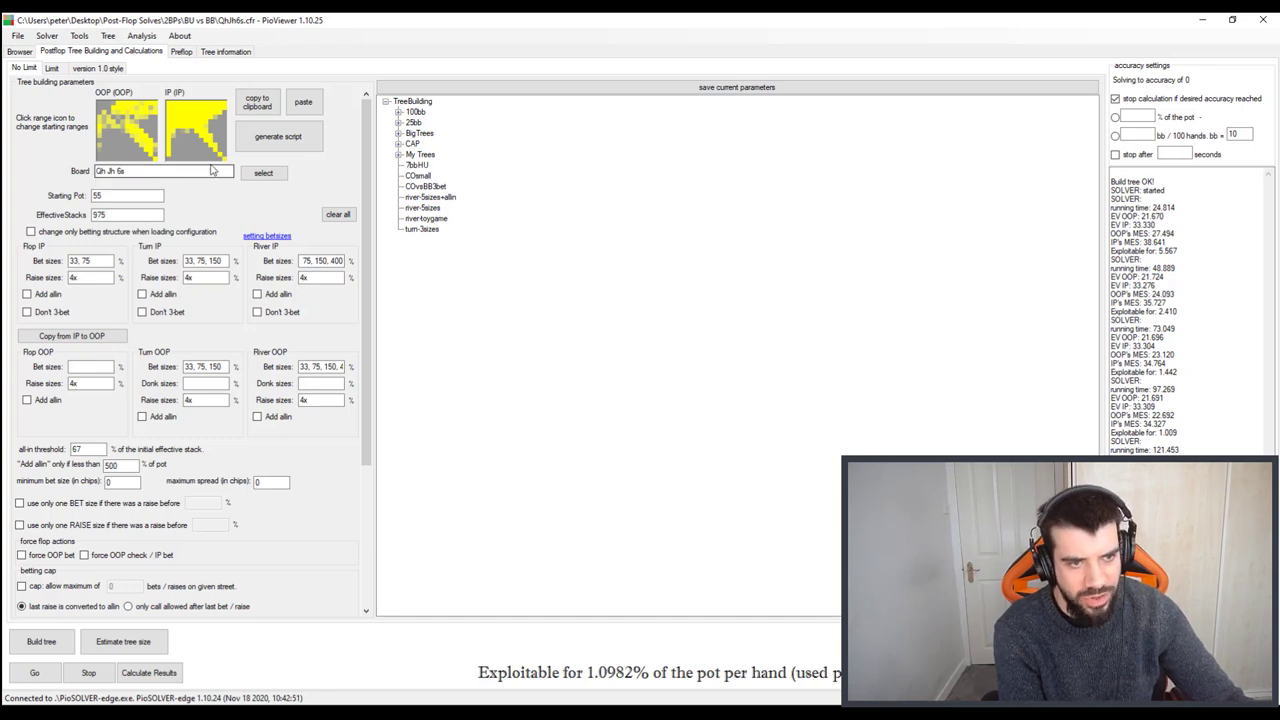
left_click(269, 148)
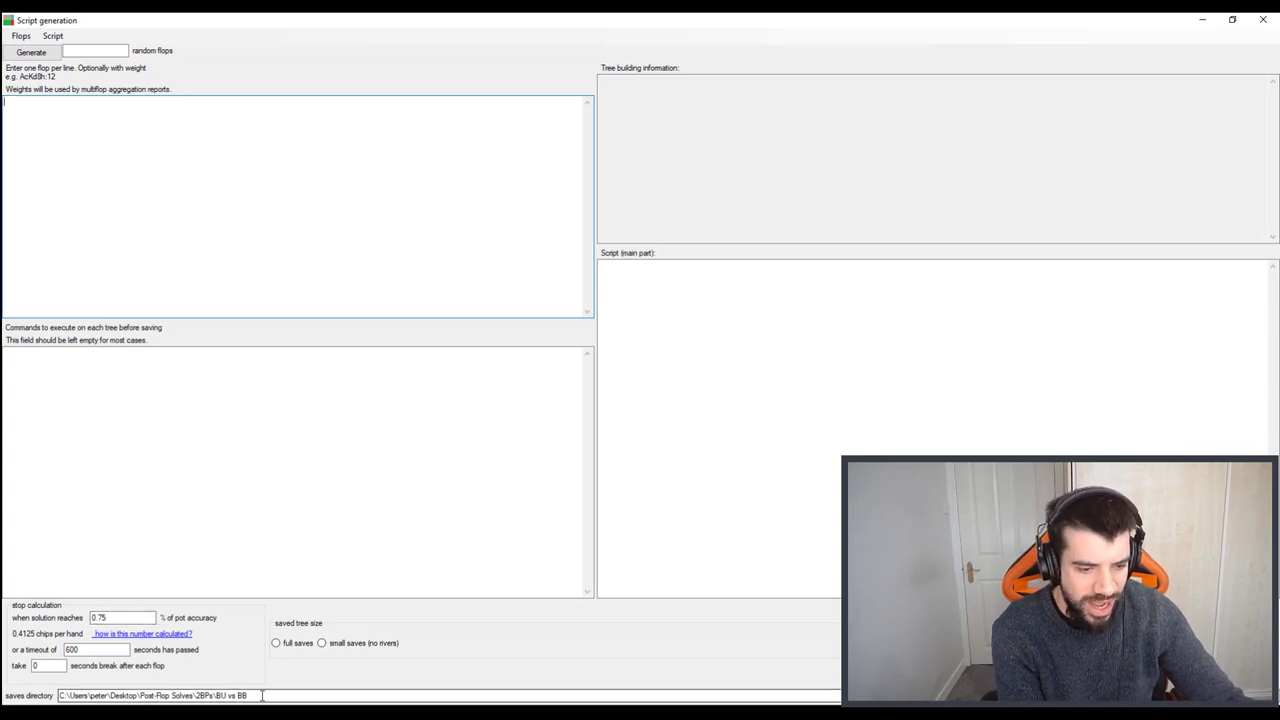
Copy the Post-Flop Solves\2BPs\BU vs BB folder path from File Explorer
left_click_drag(240, 696, 50, 694)
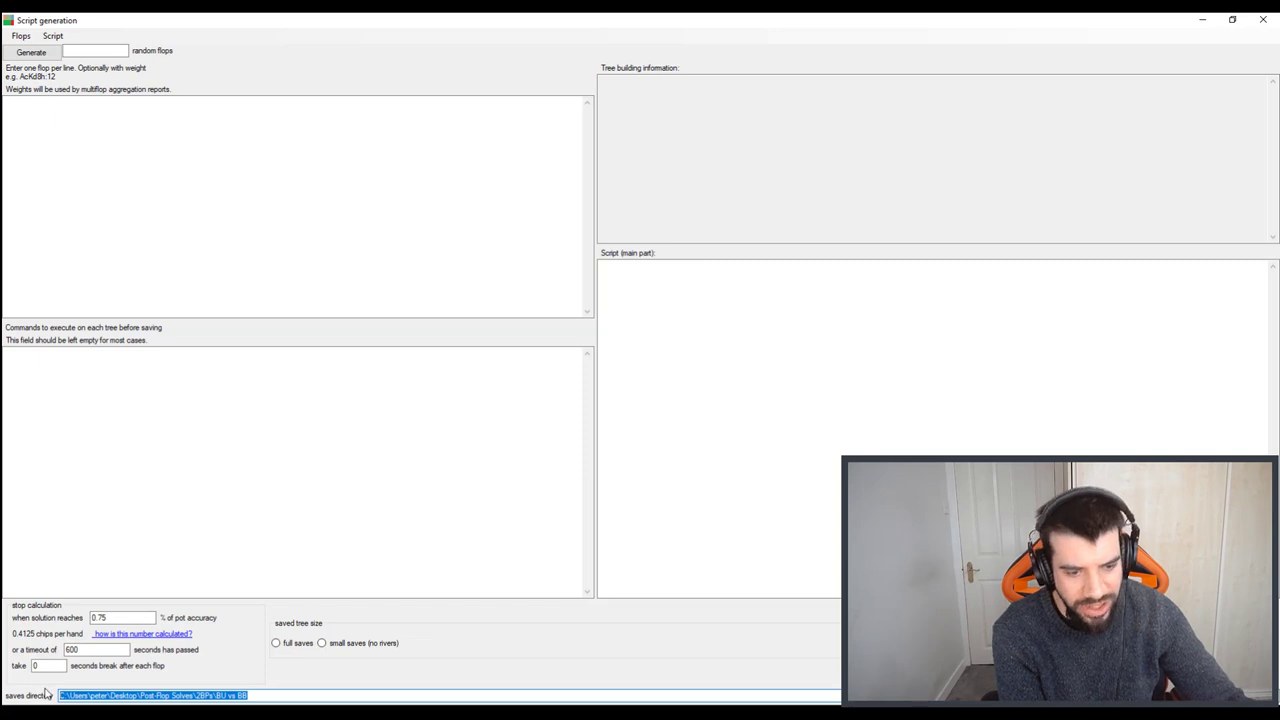
left_click(226, 696)
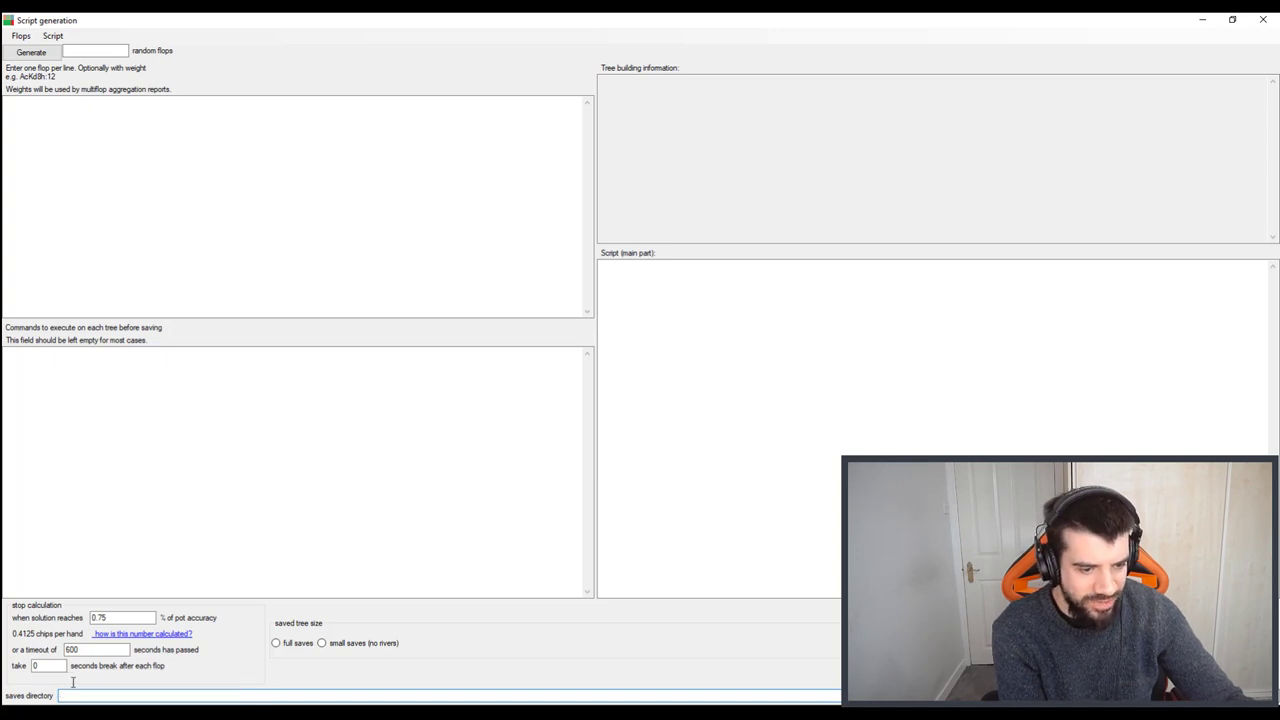
left_click_drag(258, 696, 62, 696)
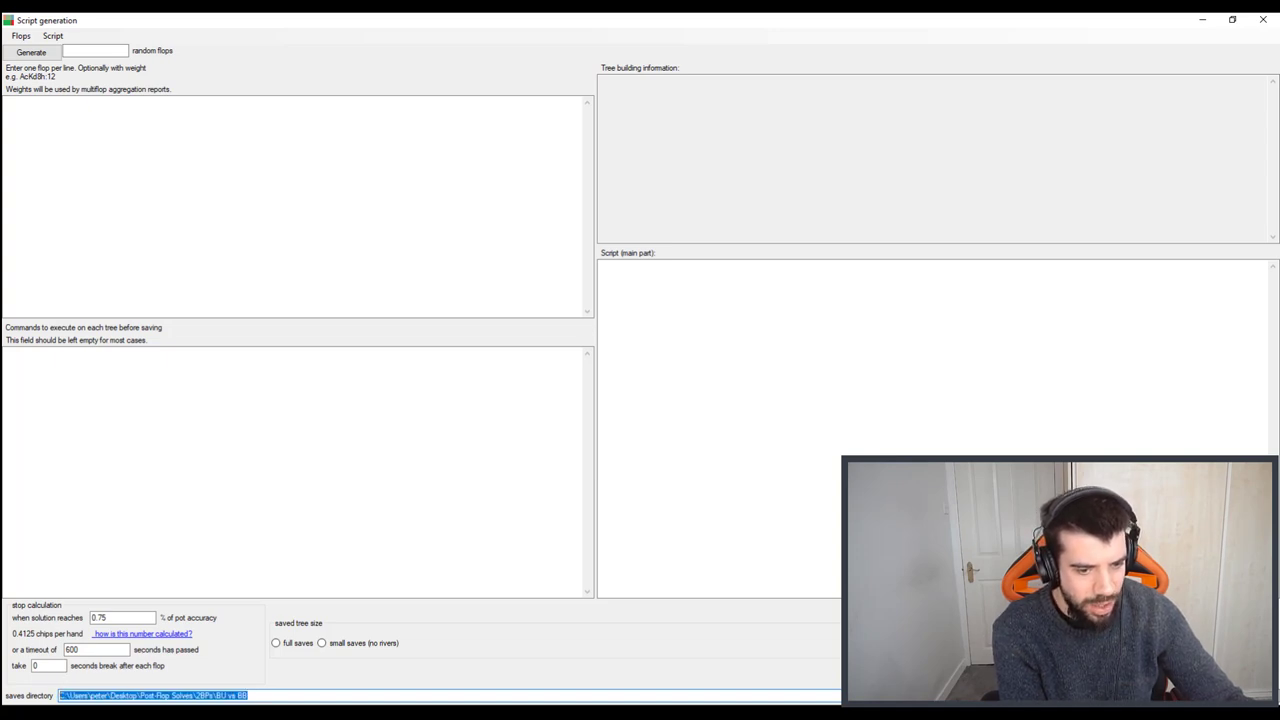
key("super+e")
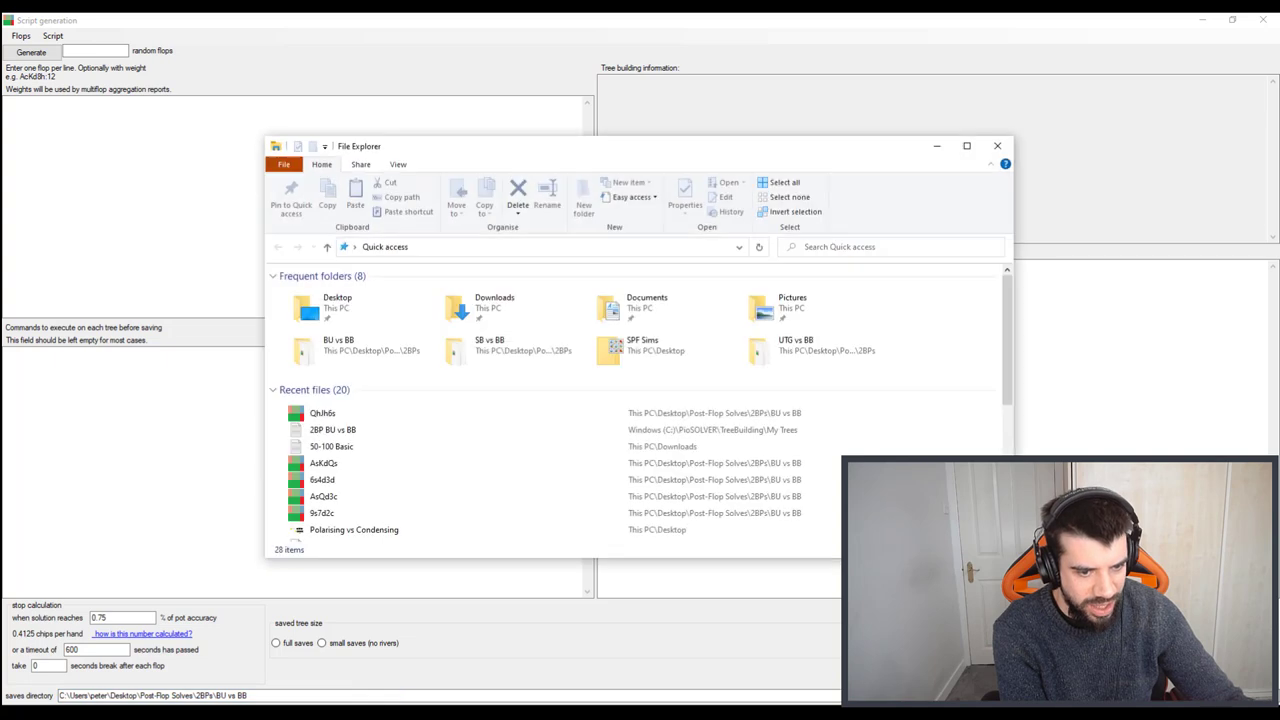
double_click(330, 350)
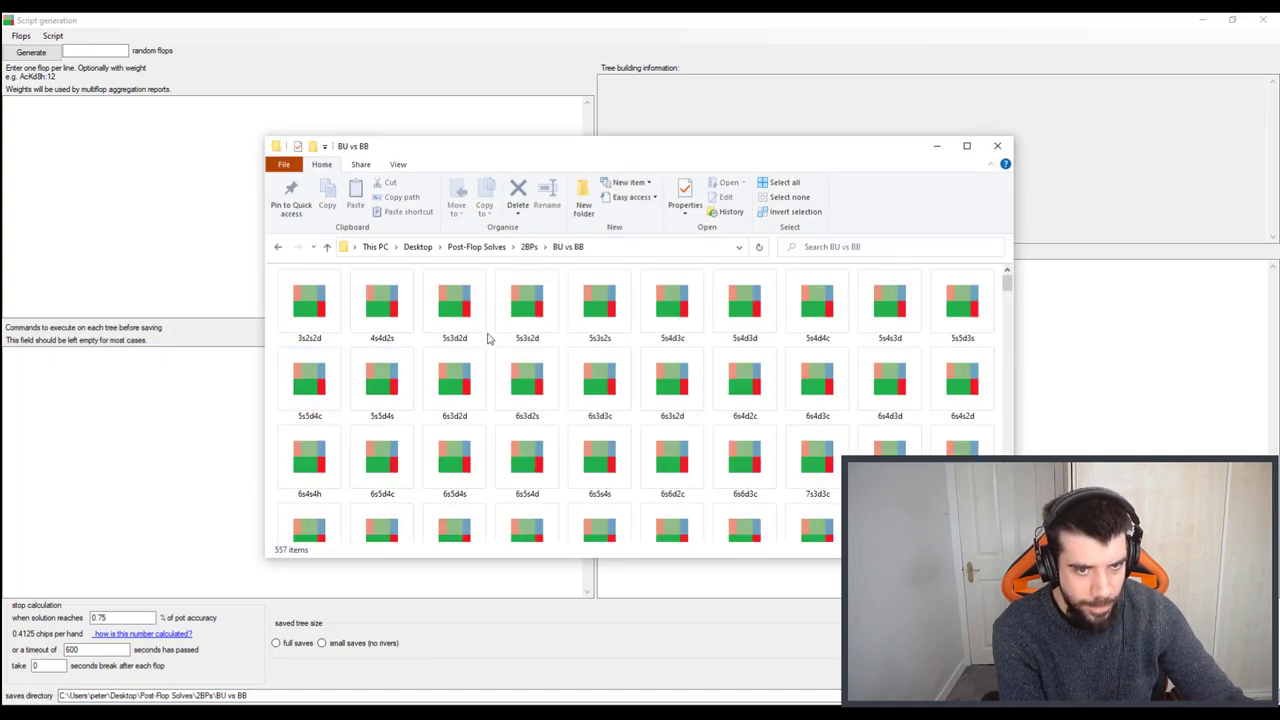
left_click_drag(606, 147, 594, 145)
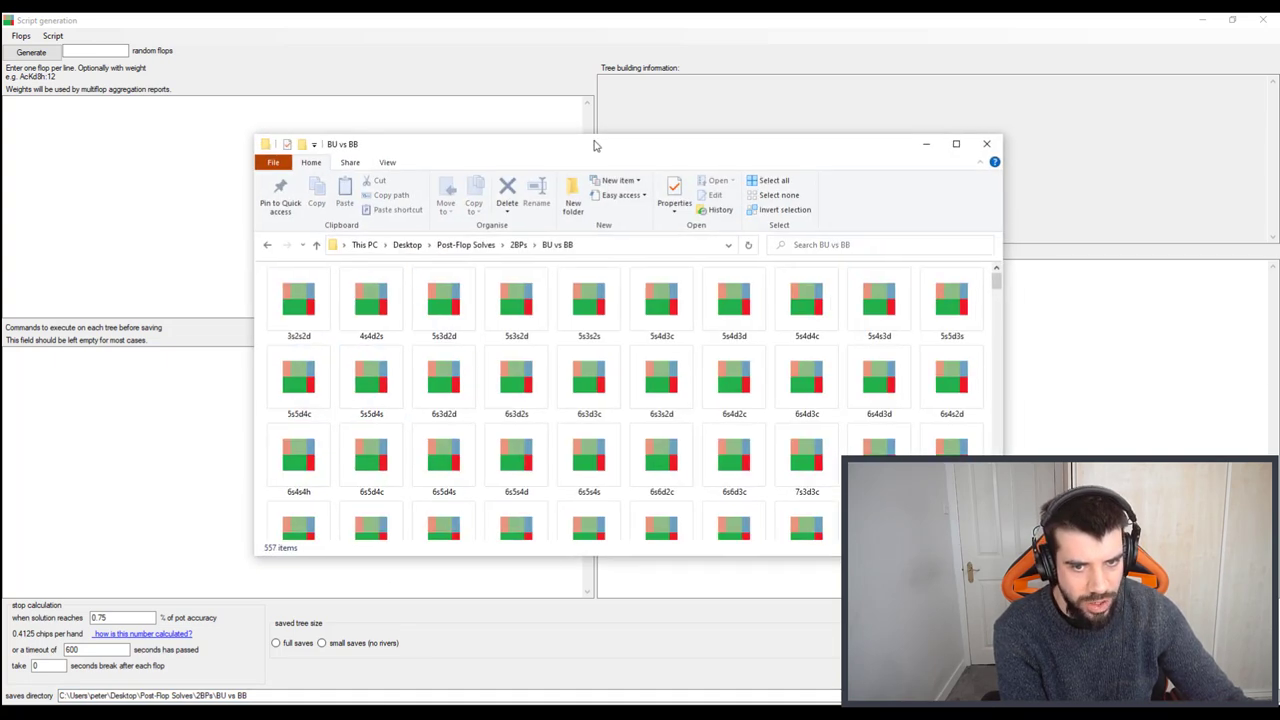
left_click(601, 247)
key("ctrl+c")
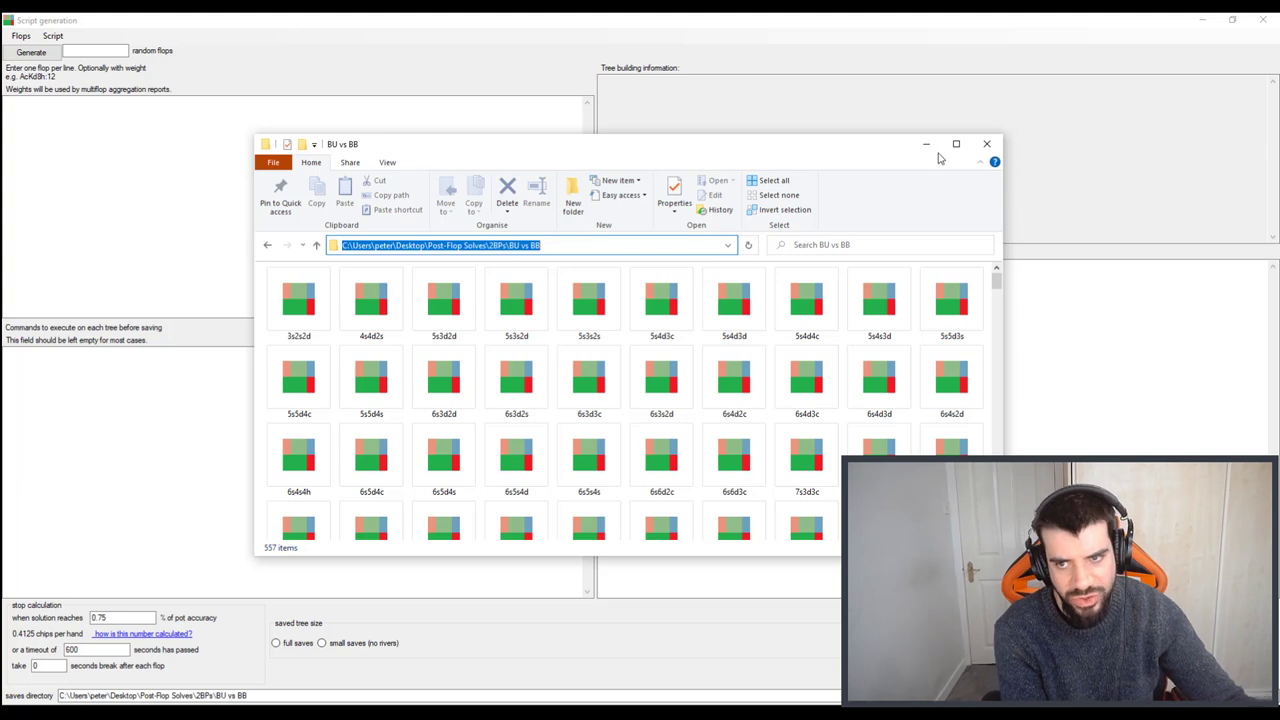
left_click(986, 144)
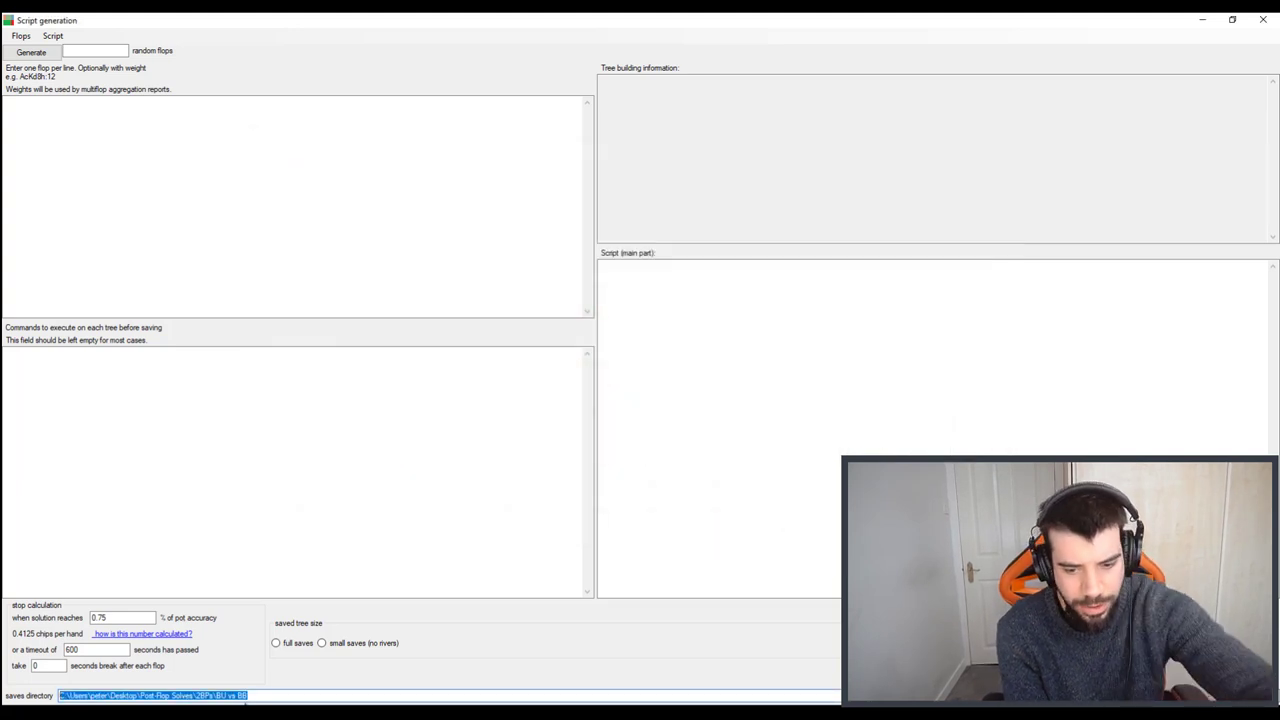
Paste the BU vs BB path as the saves directory and choose small saves
key("BackSpace")
key("ctrl+v")
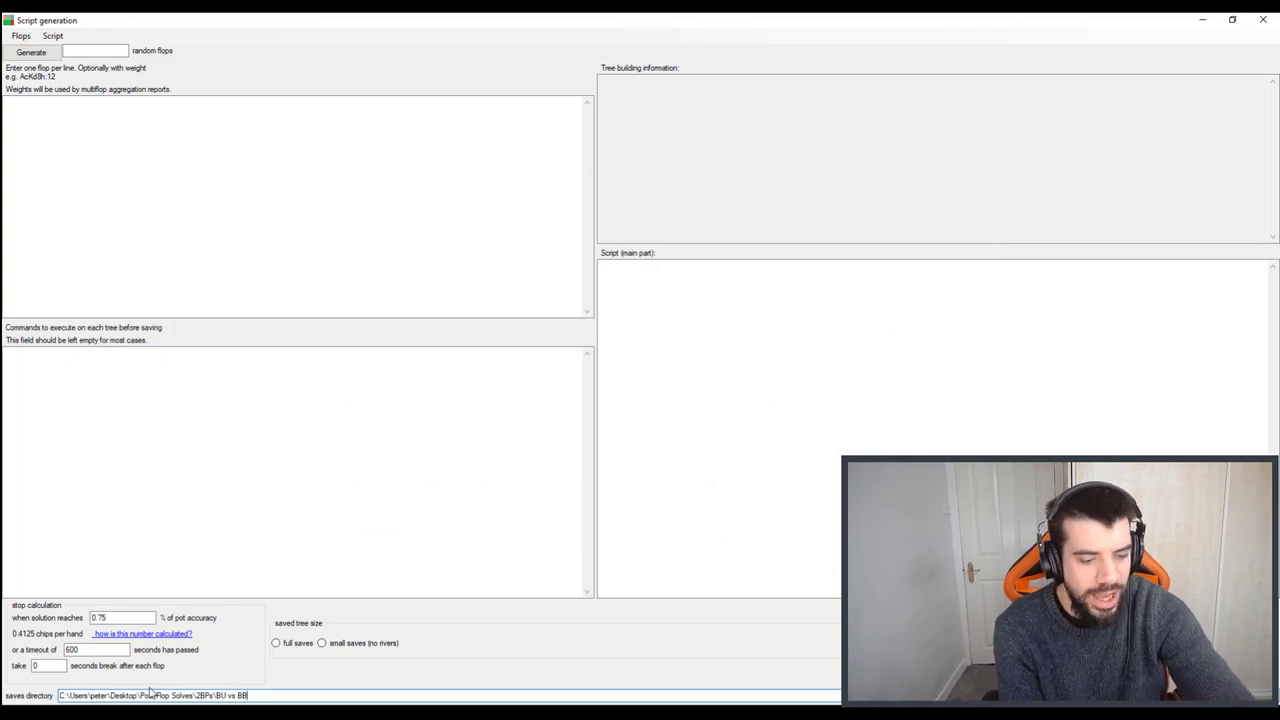
key("ctrl+a")
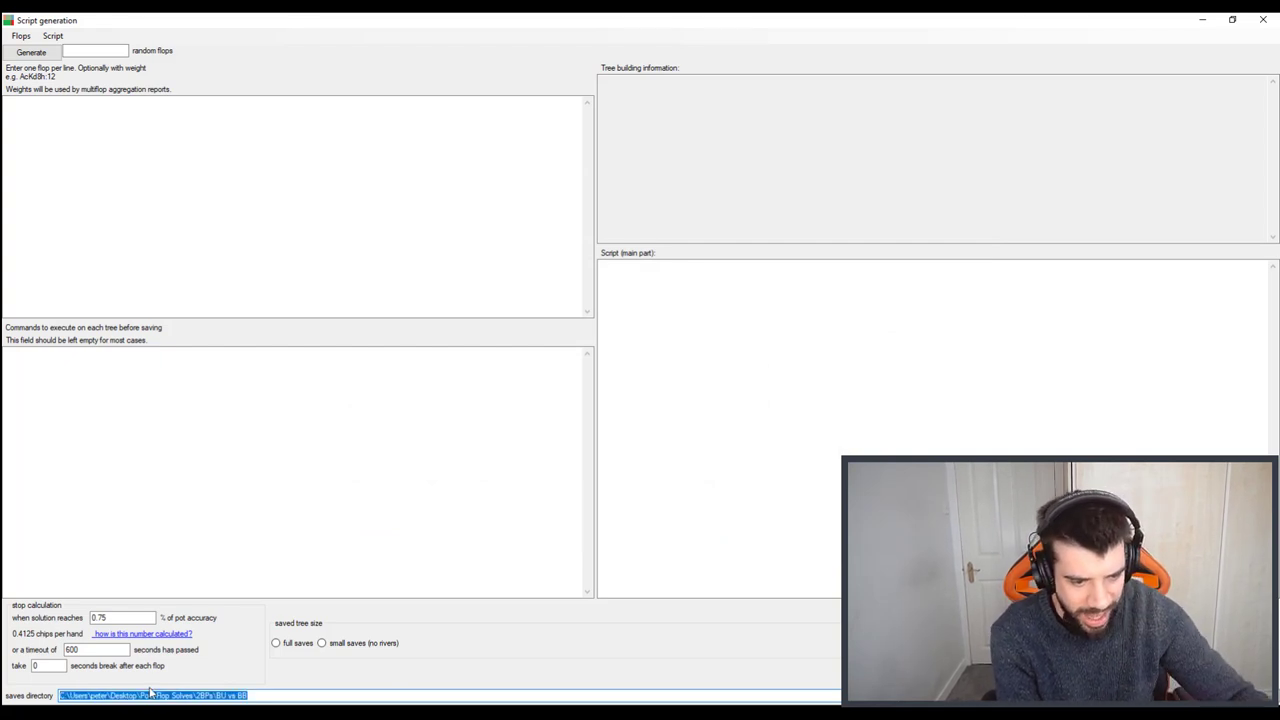
left_click(266, 696)
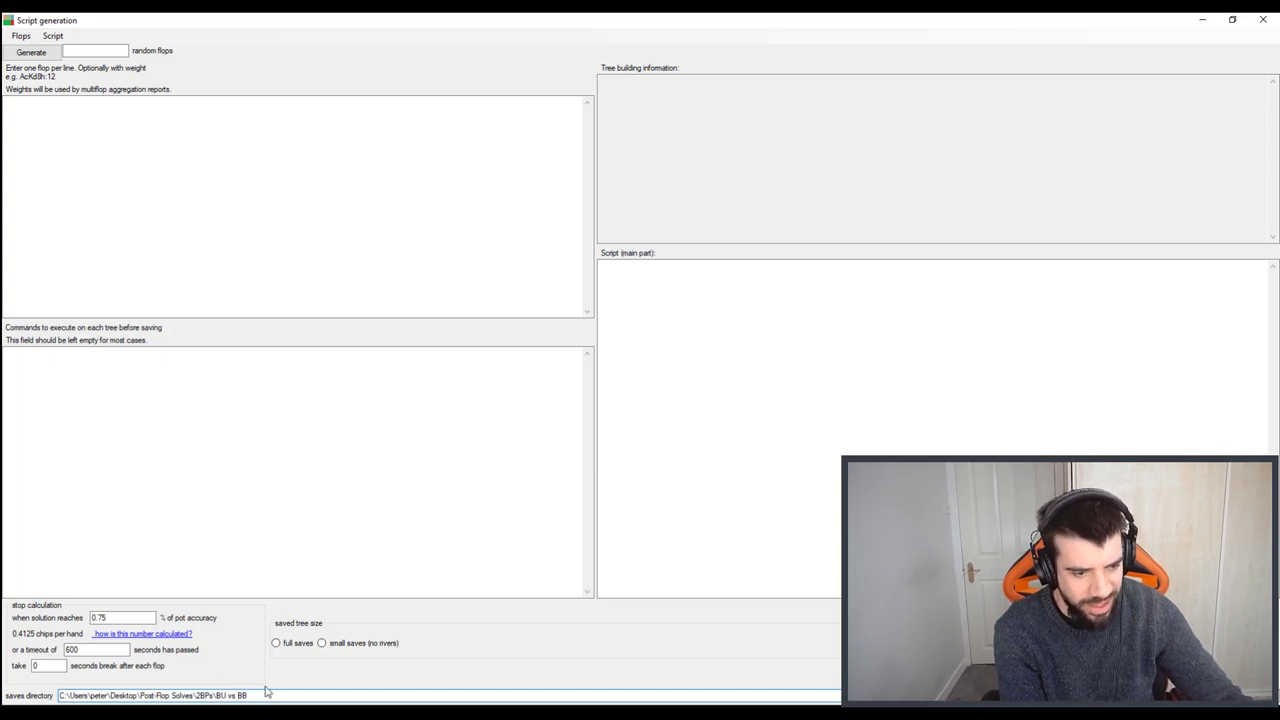
left_click(322, 645)
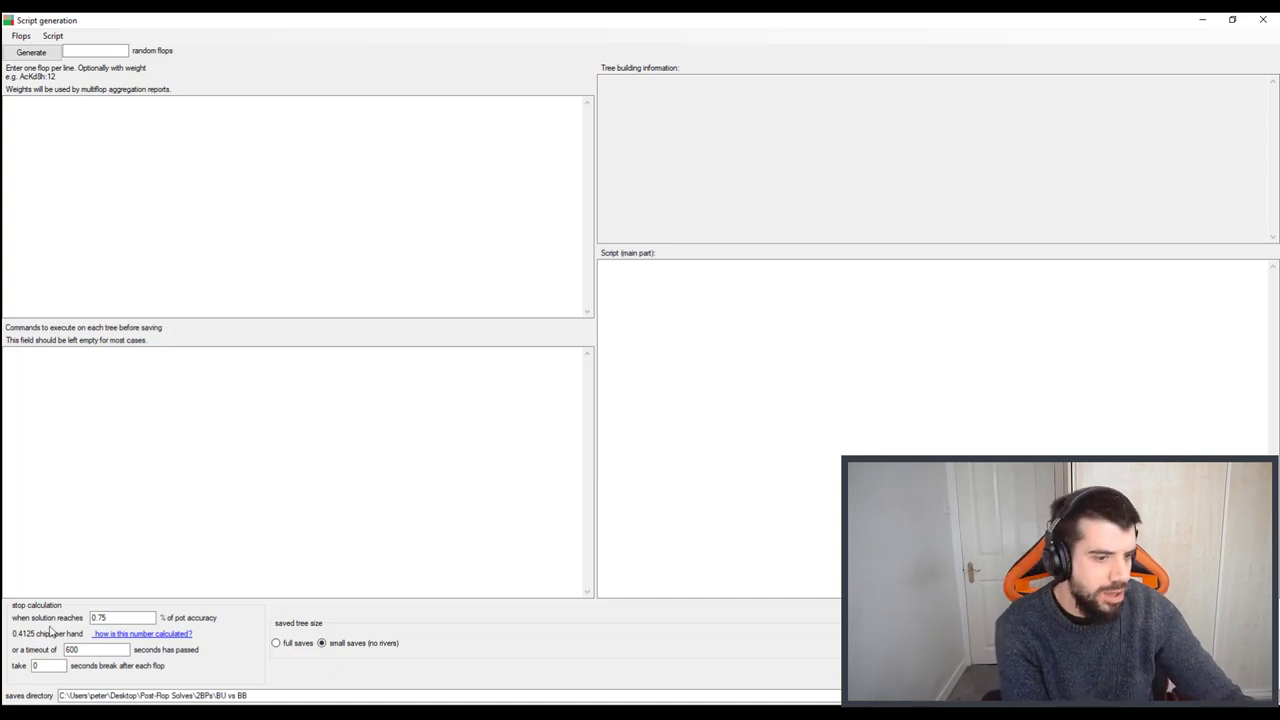
double_click(106, 619)
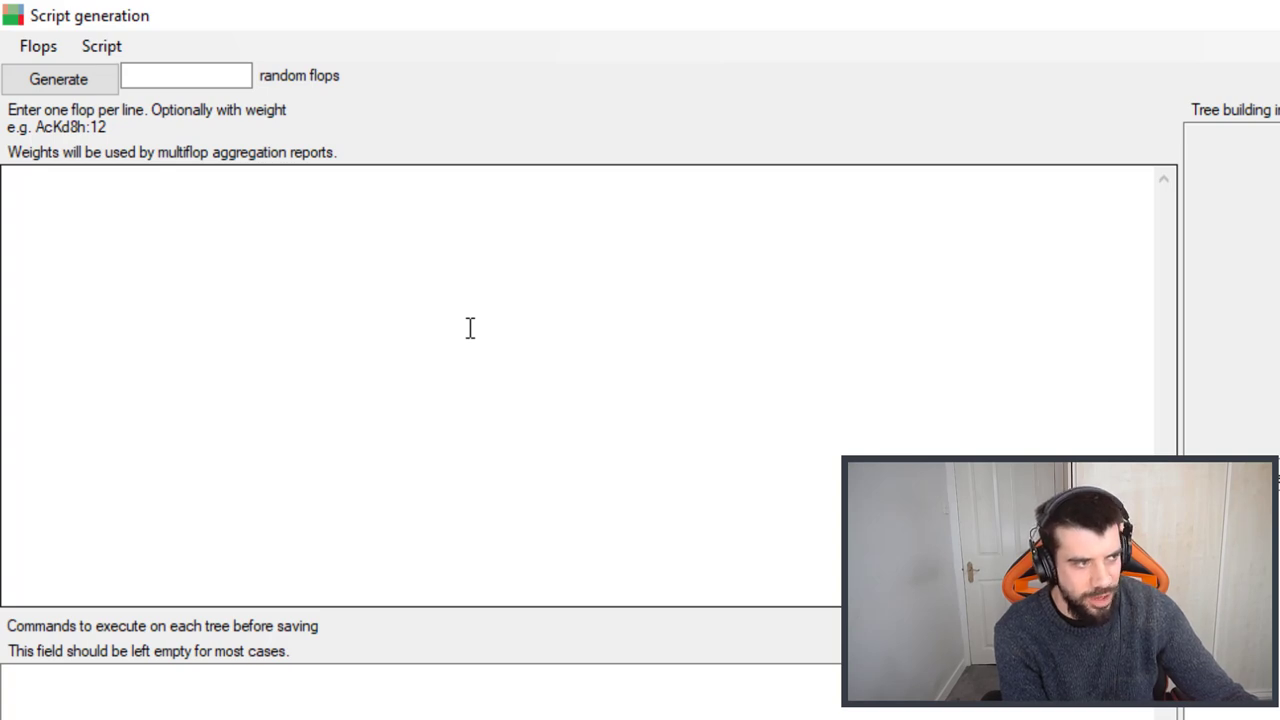
left_click(184, 81)
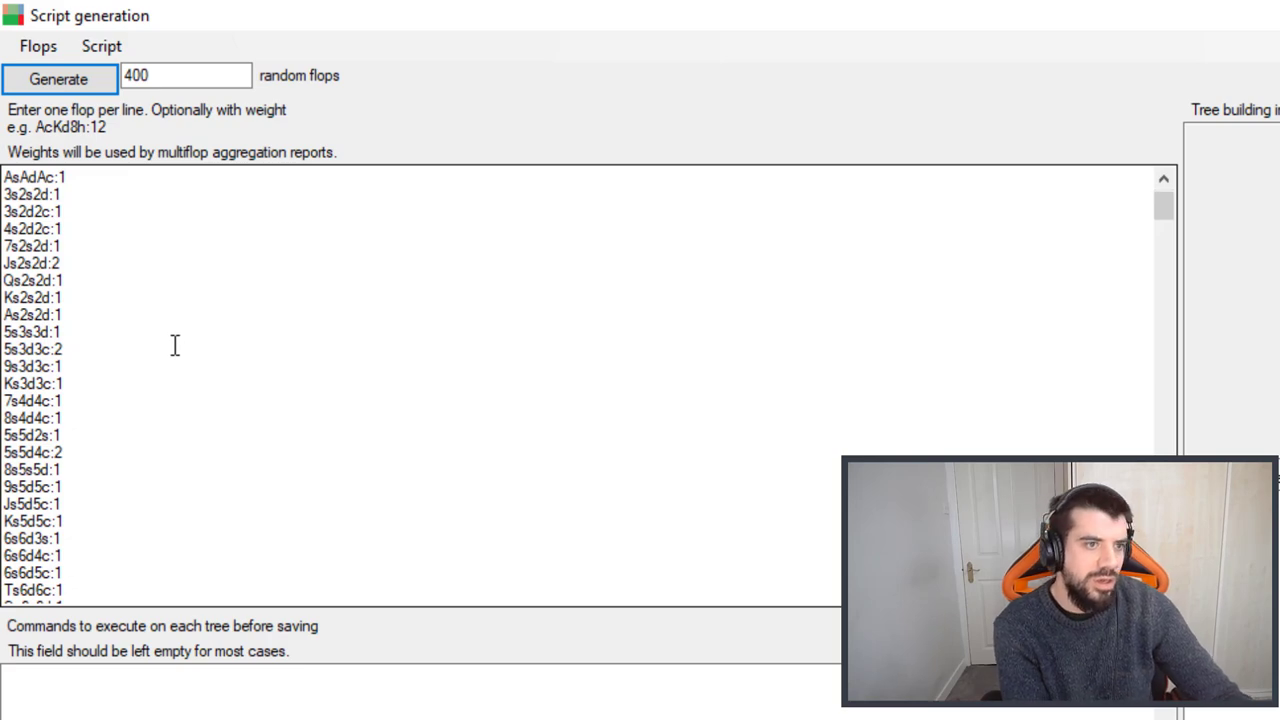
scroll(174, 345, "down", 20)
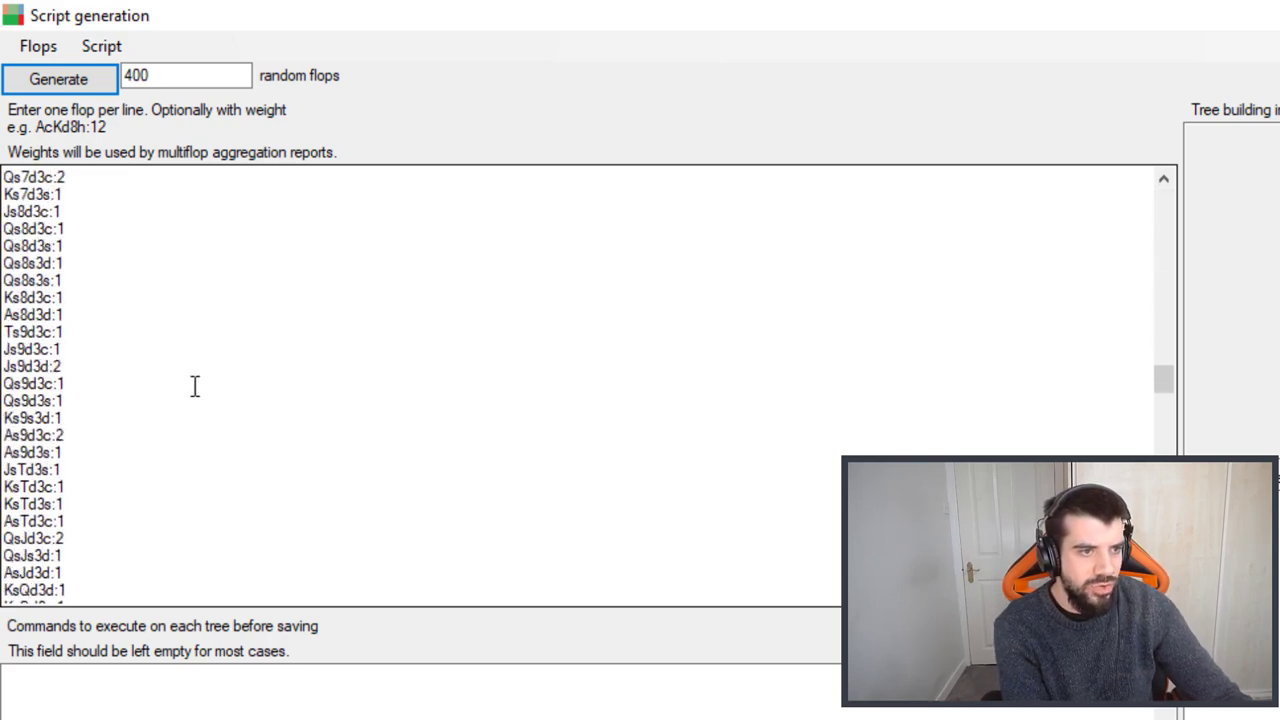
scroll(195, 387, "down", 20)
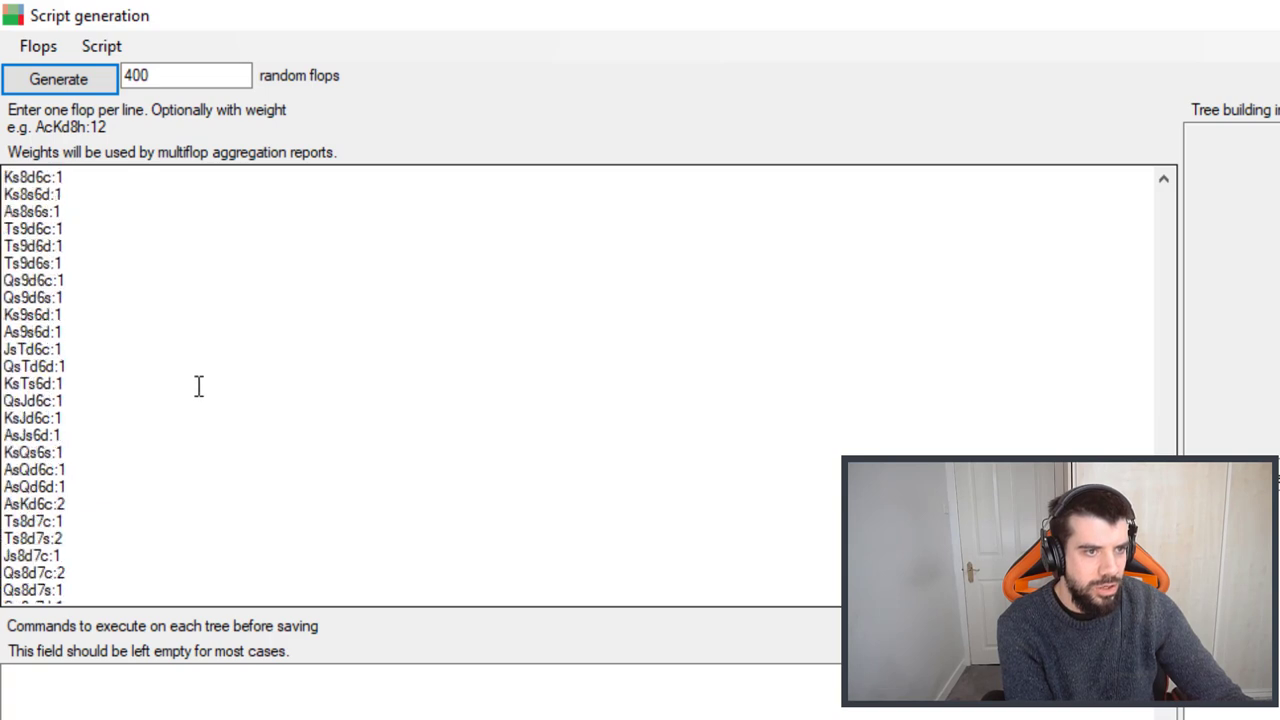
scroll(200, 388, "down", 20)
scroll(206, 389, "down", 20)
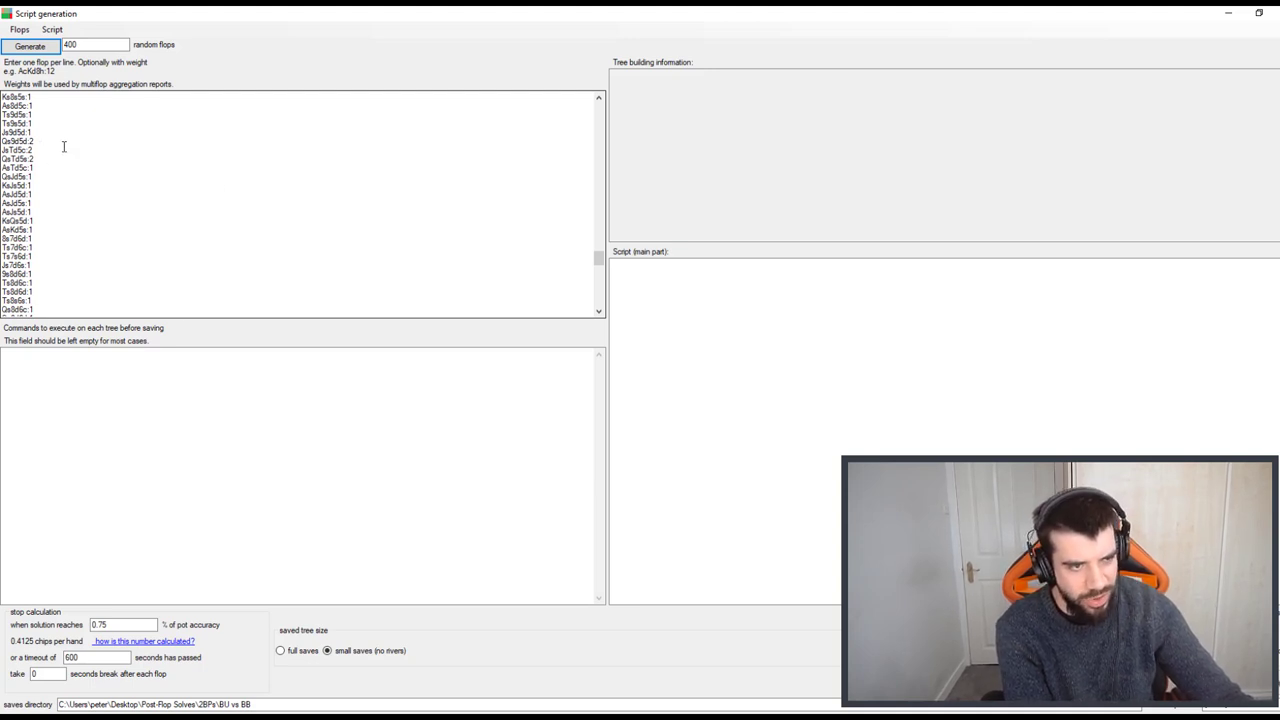
Generate the script from the 400-flop list and re-enter 0.75 as the pot accuracy stop
left_click_drag(63, 143, 3, 125)
left_click(36, 190)
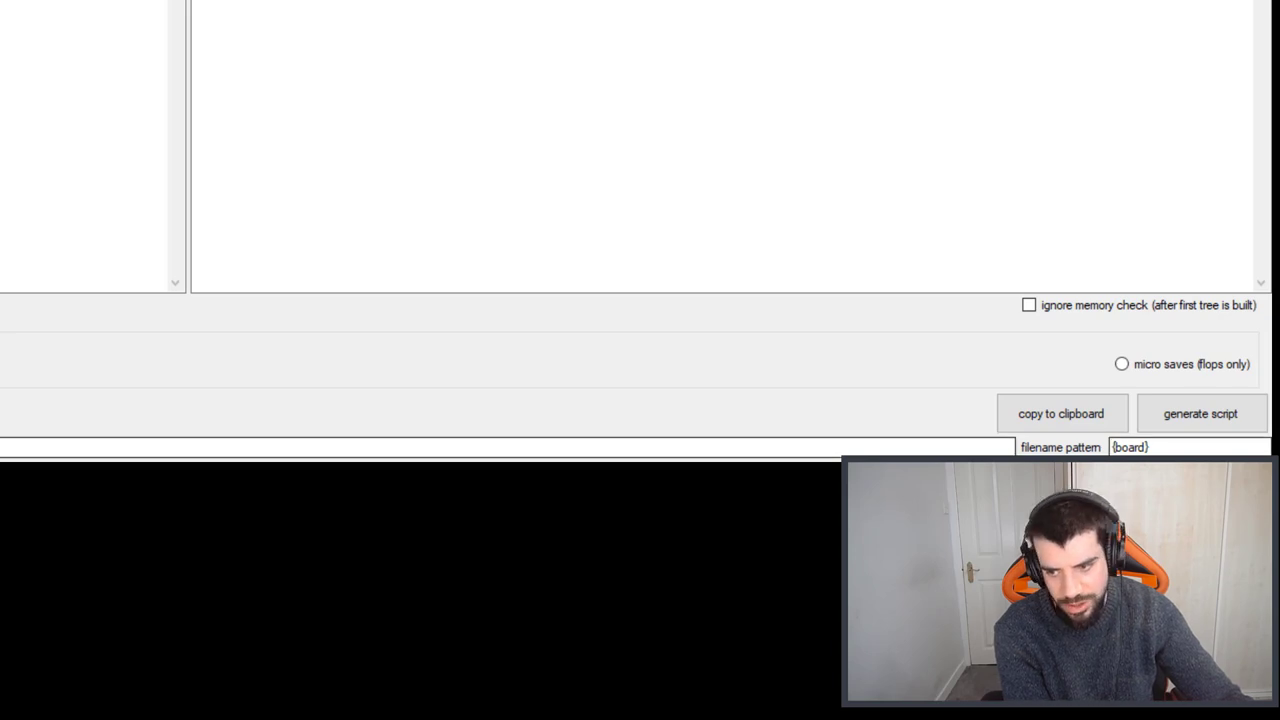
left_click(1188, 430)
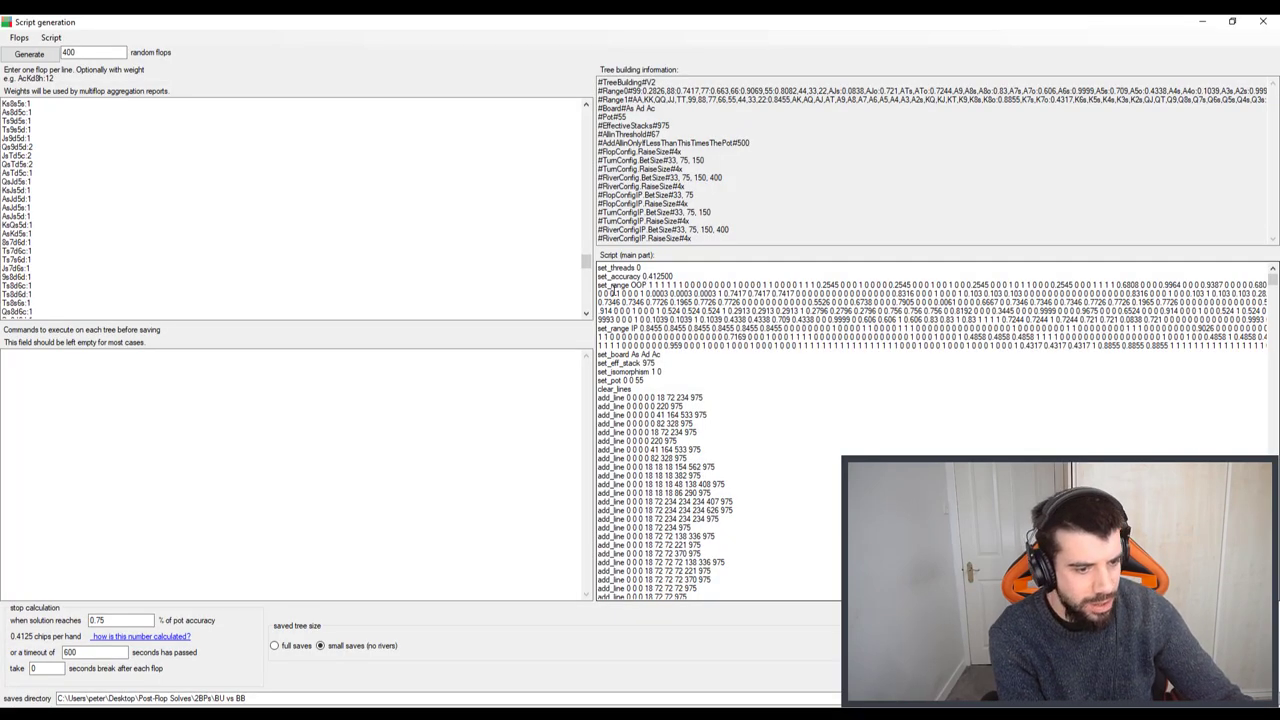
left_click_drag(248, 698, 90, 701)
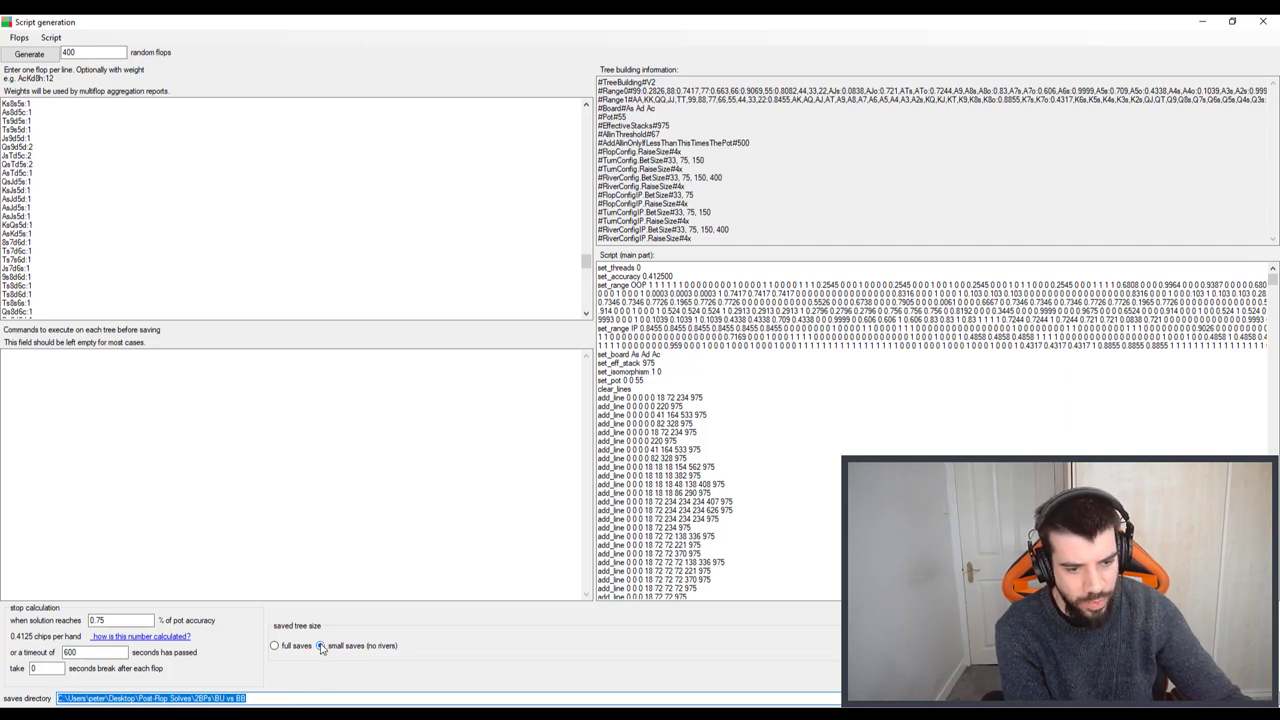
left_click(129, 620)
double_click(129, 620)
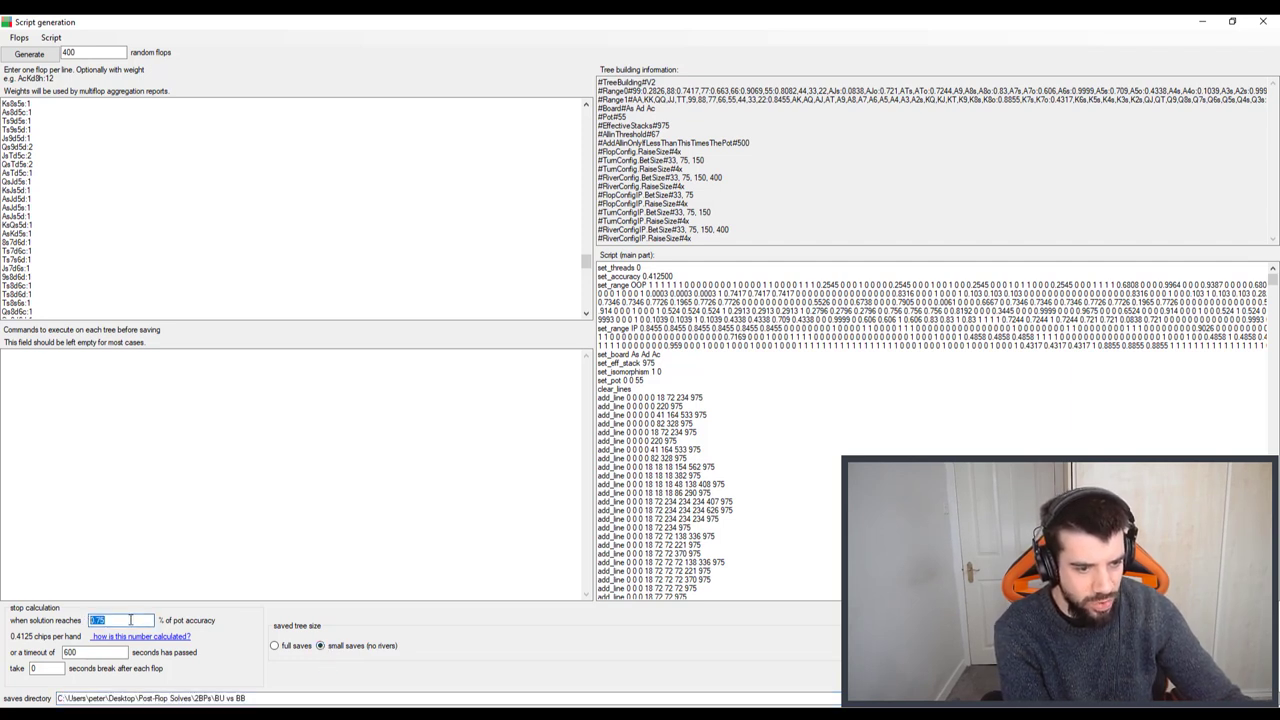
type("0.75")
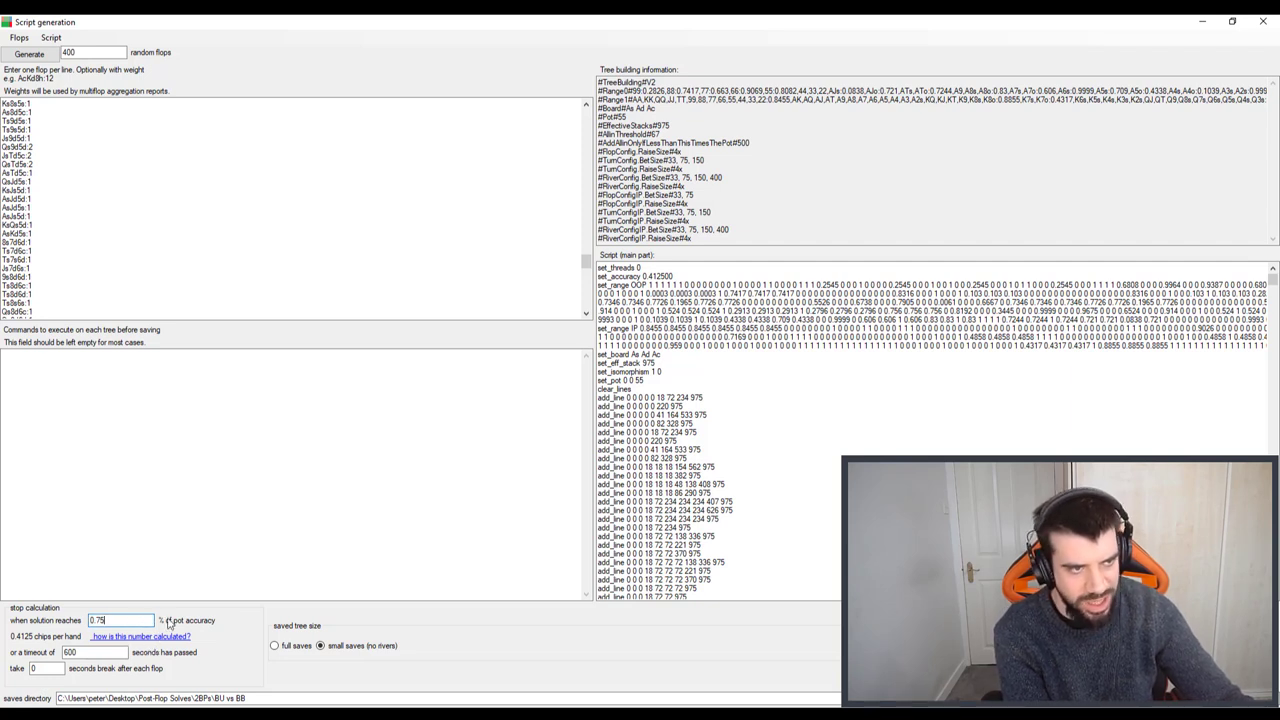
left_click(104, 51)
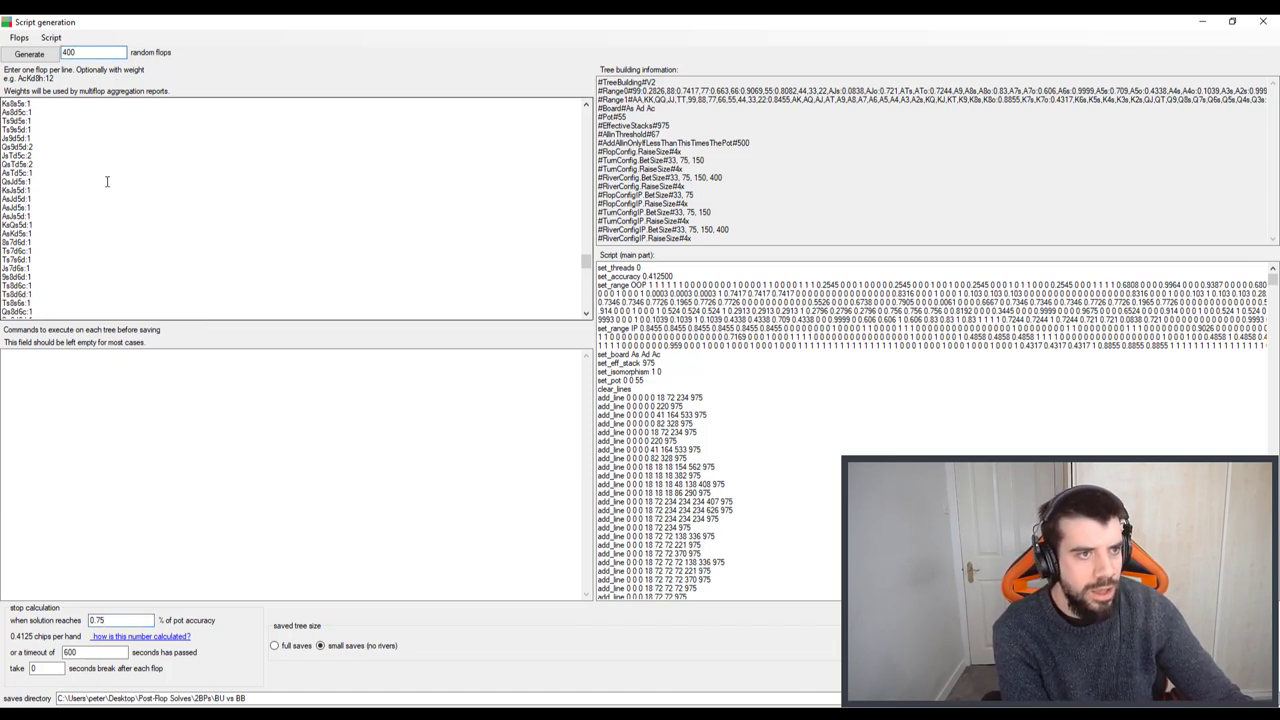
Run the generated script in PioSOLVER and maximize the solver console
left_click(51, 37)
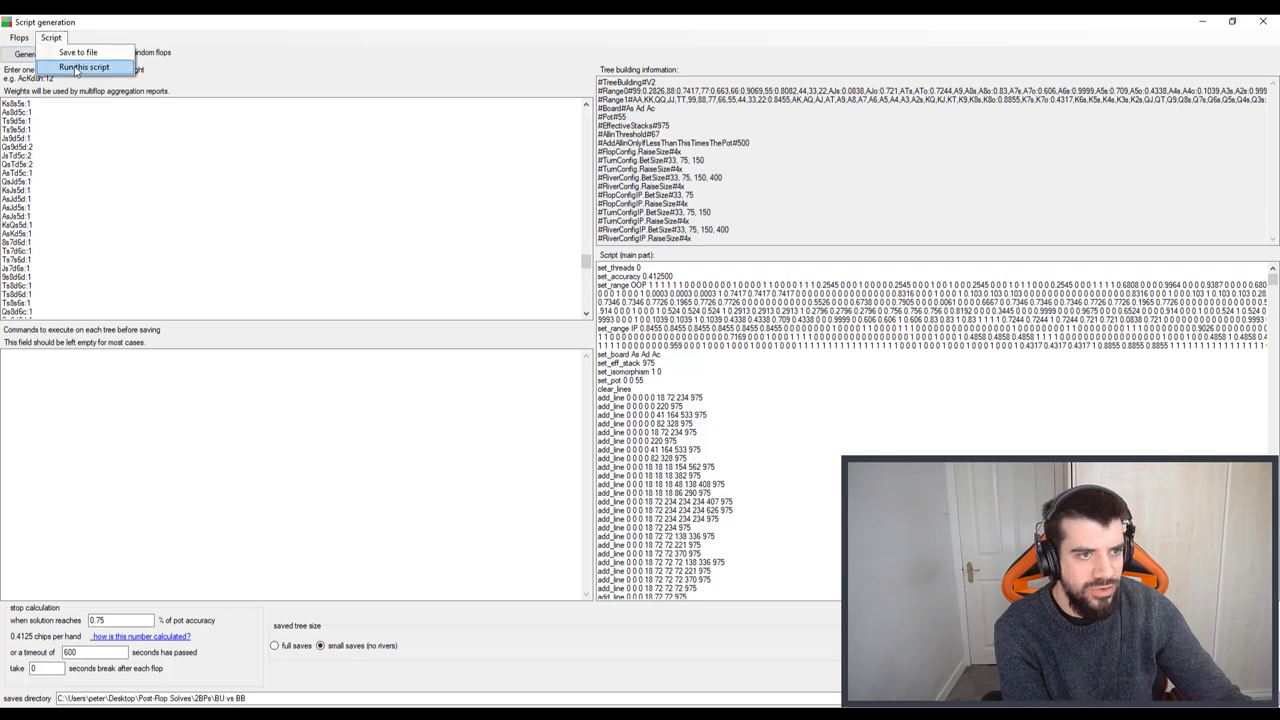
left_click(80, 67)
left_click(626, 42)
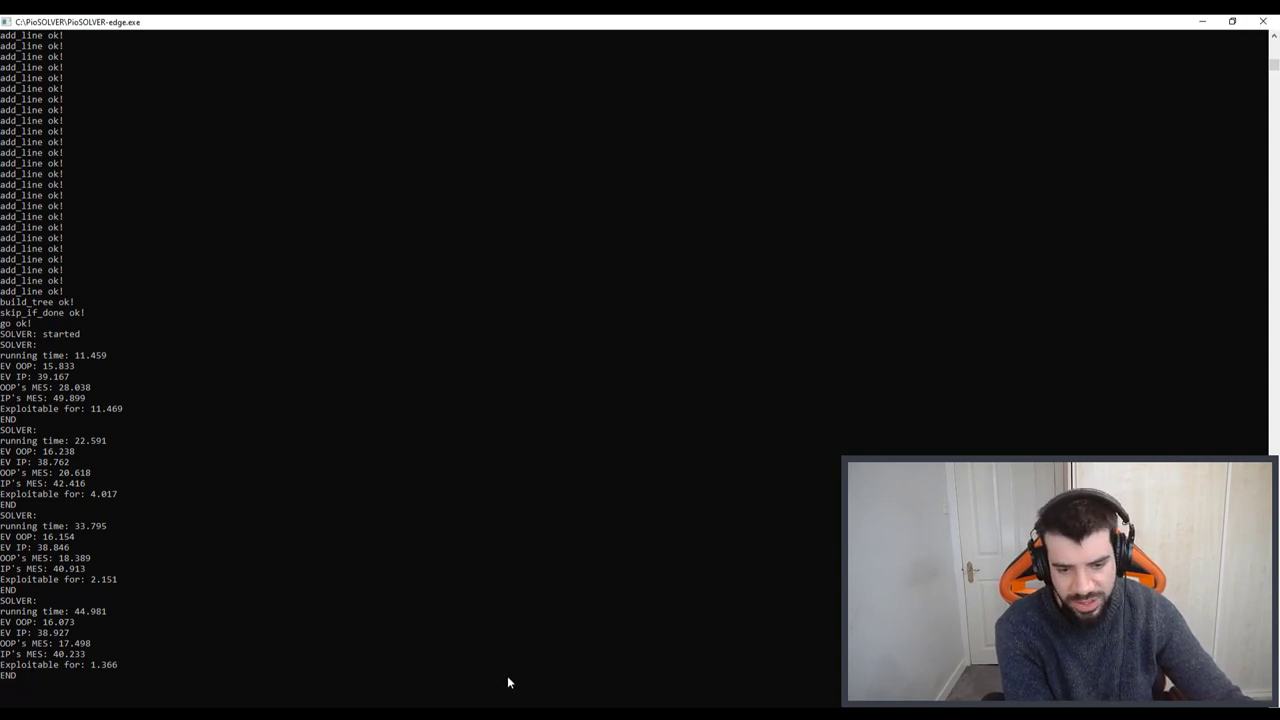
Return to the Script generation window from the taskbar
left_click(571, 714)
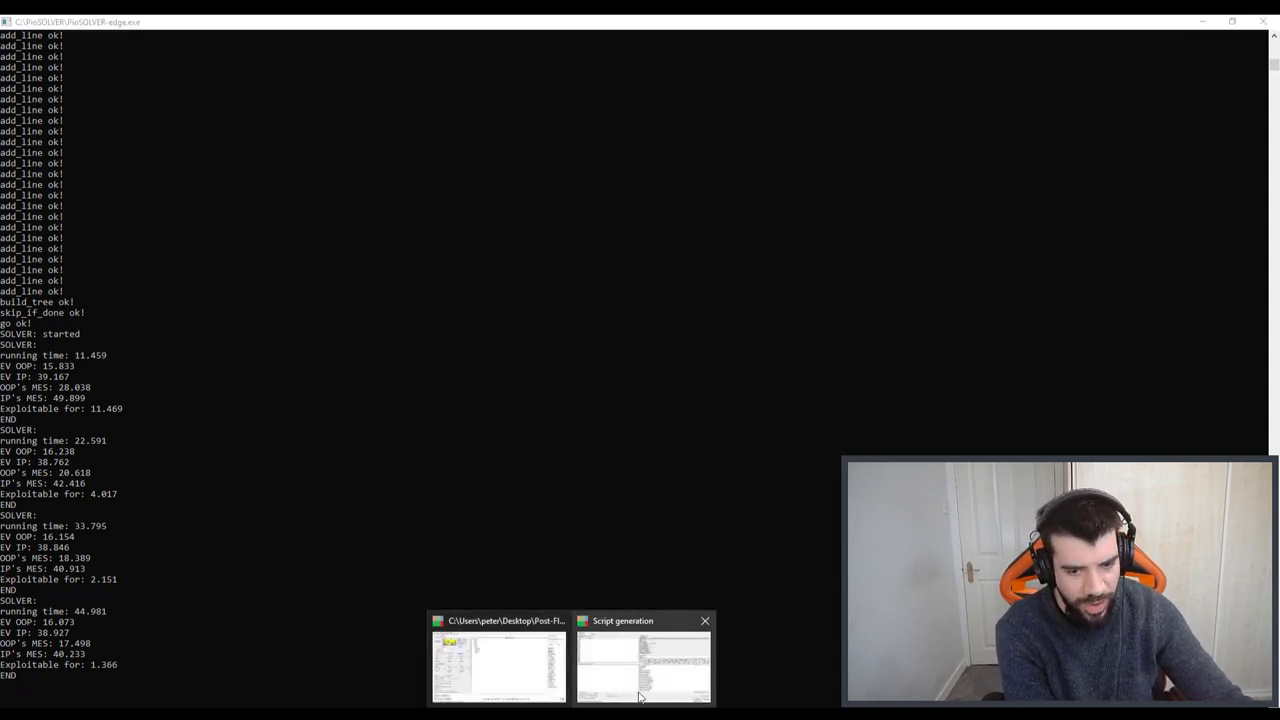
left_click(722, 395)
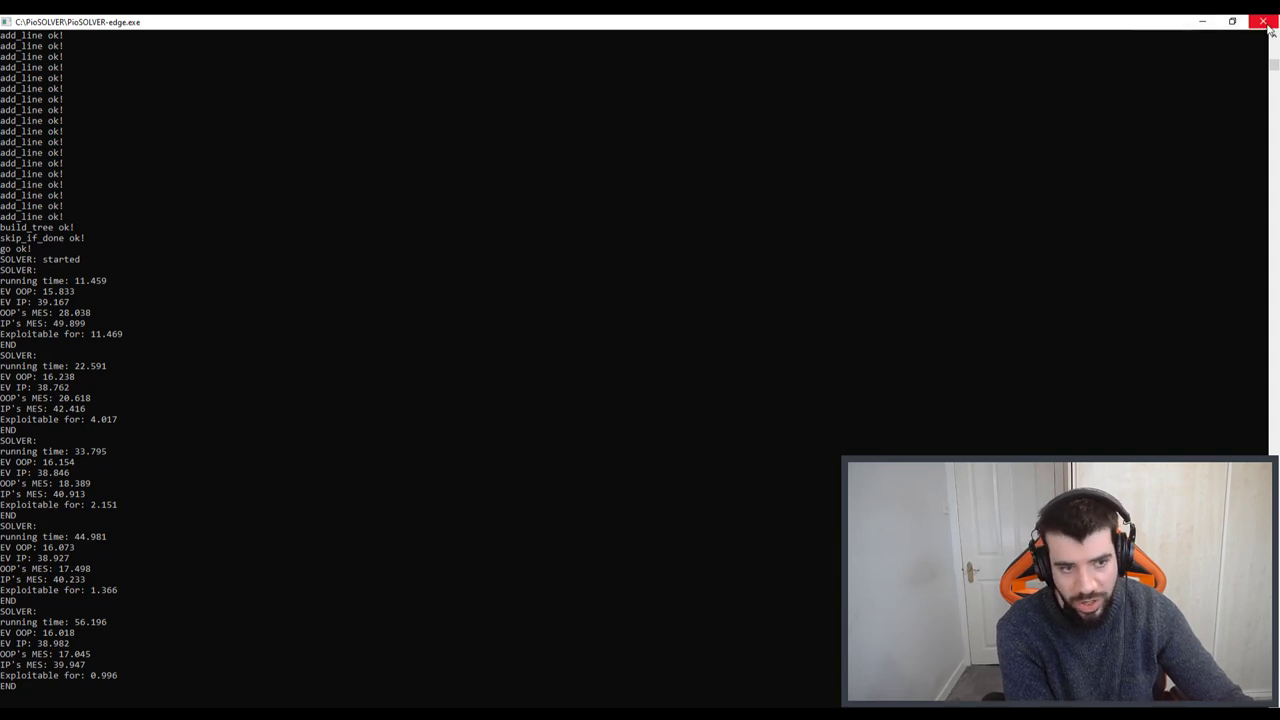
mouse_move(575, 712)
left_click(597, 676)
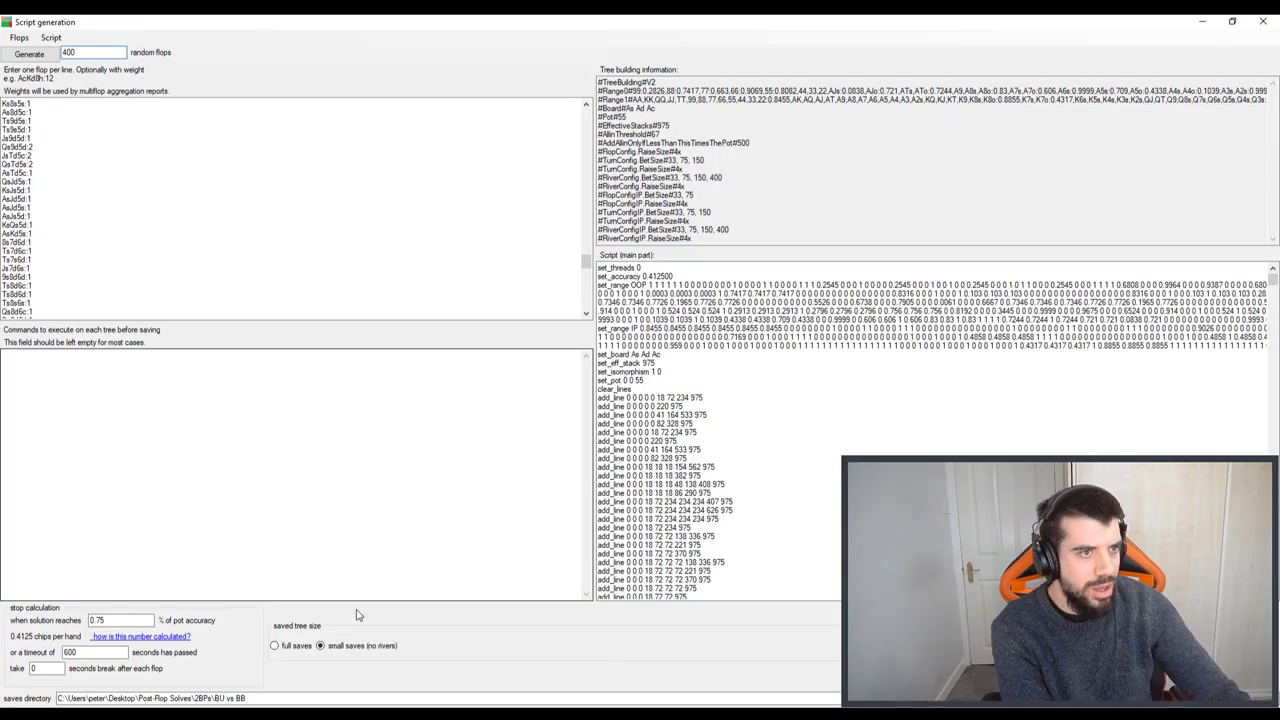
Check the running solver console, then open File Explorer on Quick access
mouse_move(637, 712)
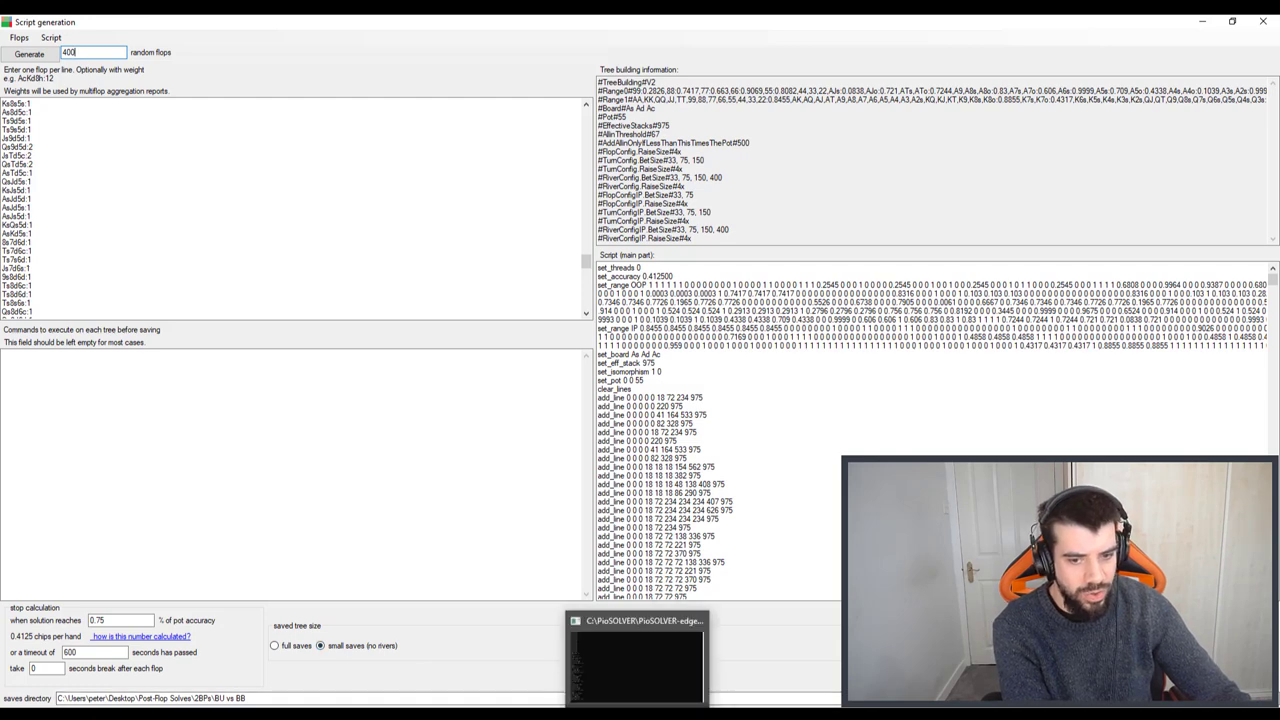
left_click(635, 664)
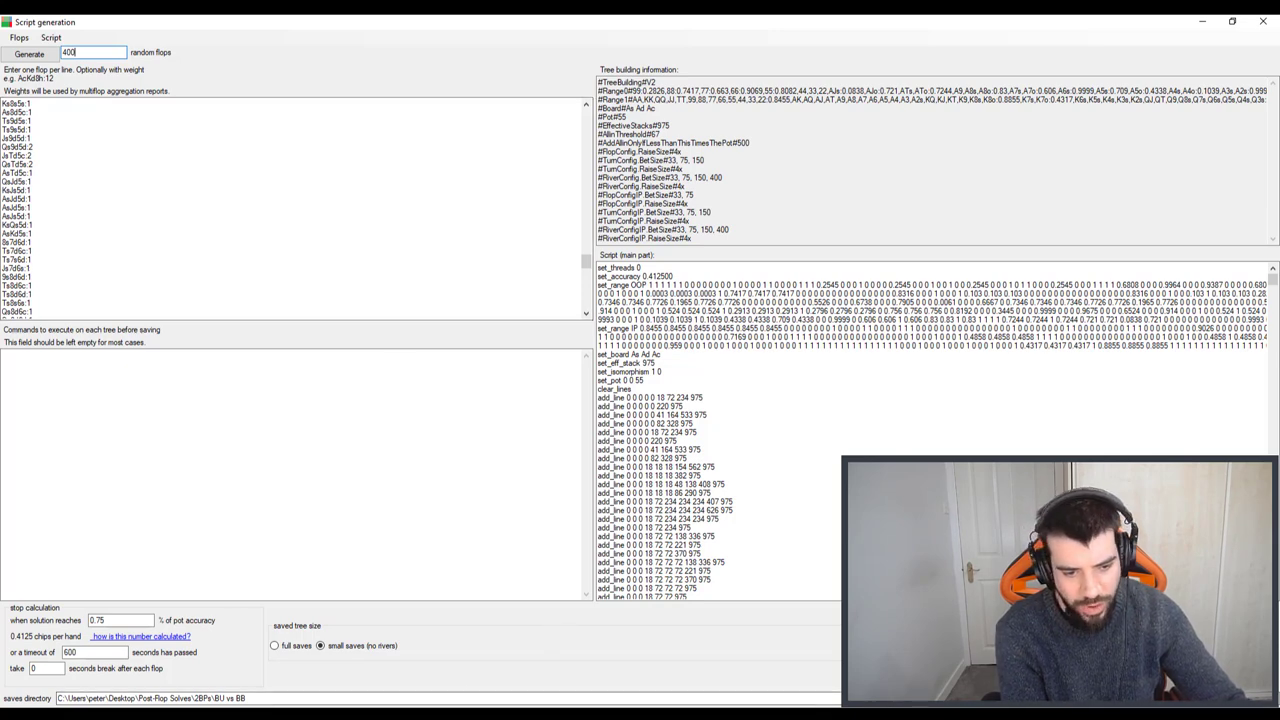
key("super+e")
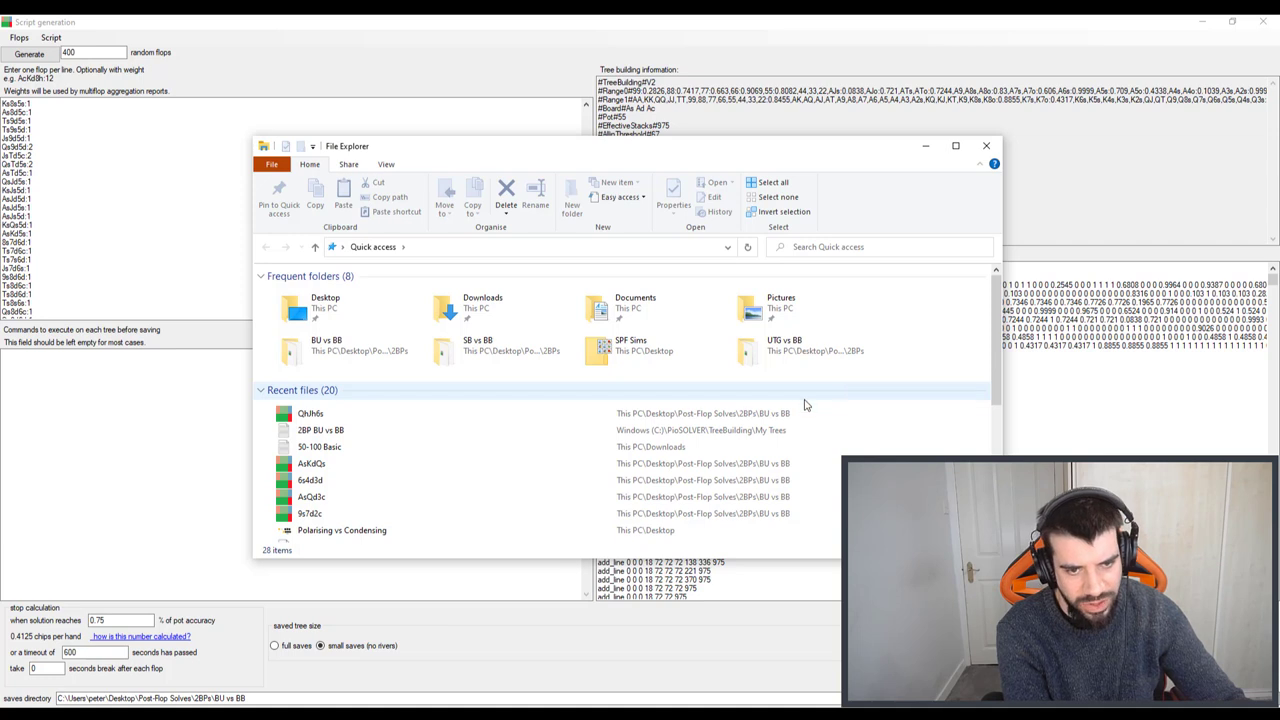
Browse Desktop\Post-Flop Solves\3BPs, look inside BU vs HJ and BB vs HJ, then close File Explorer
double_click(318, 302)
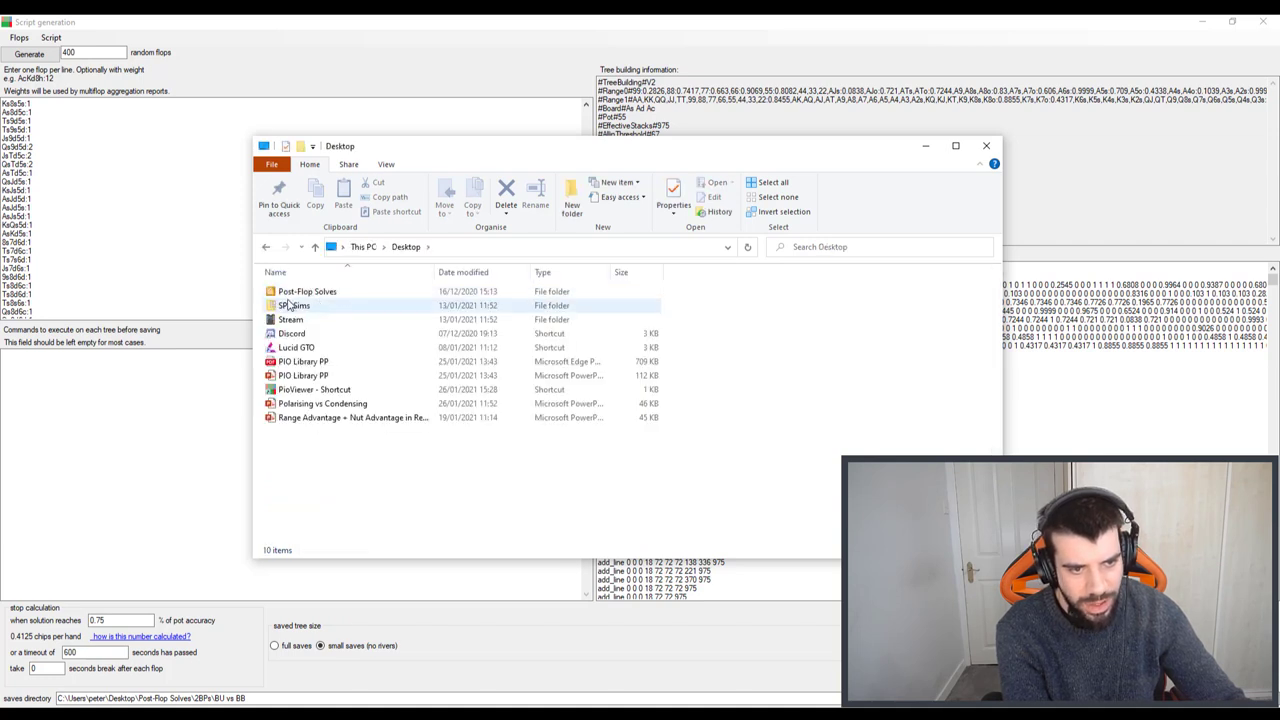
double_click(286, 293)
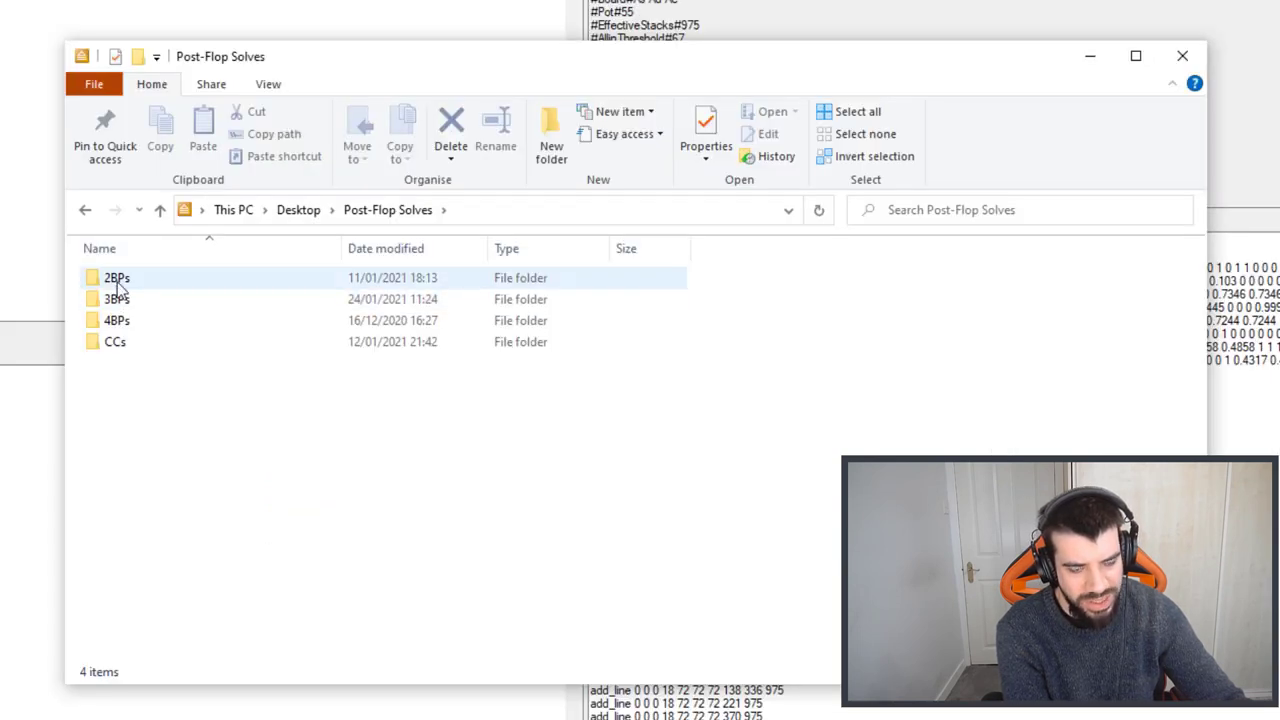
double_click(114, 299)
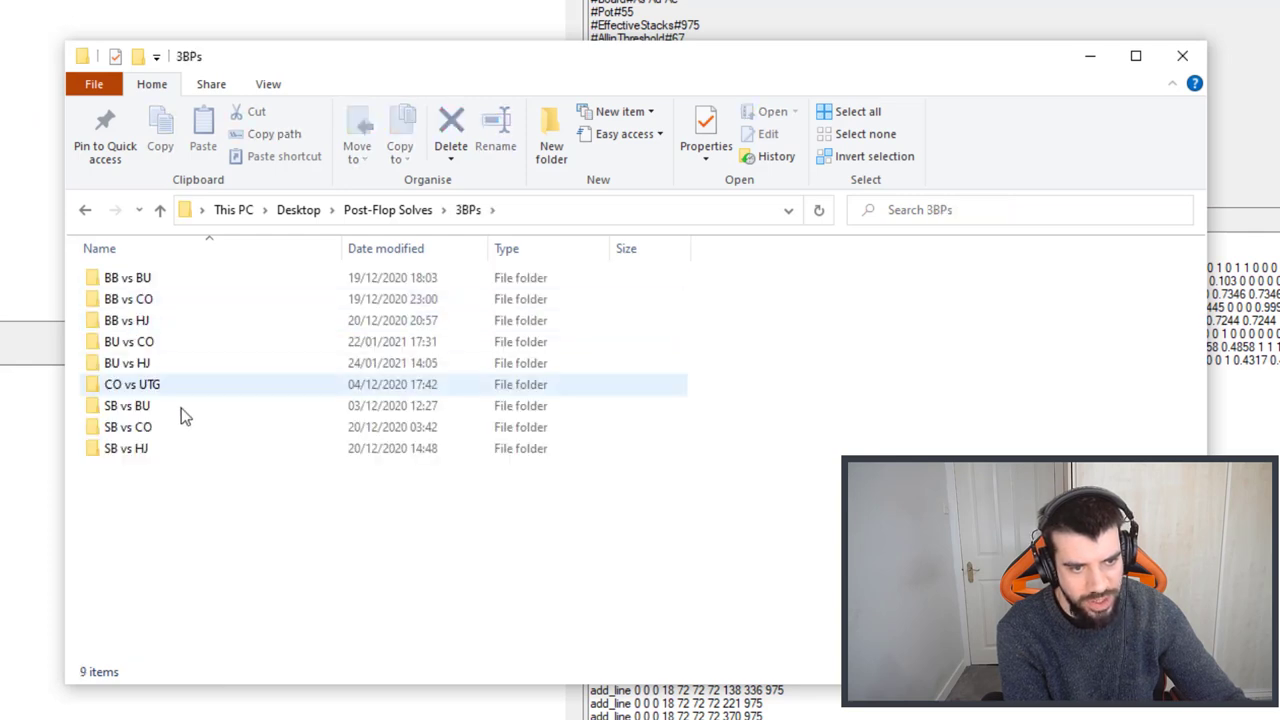
double_click(170, 364)
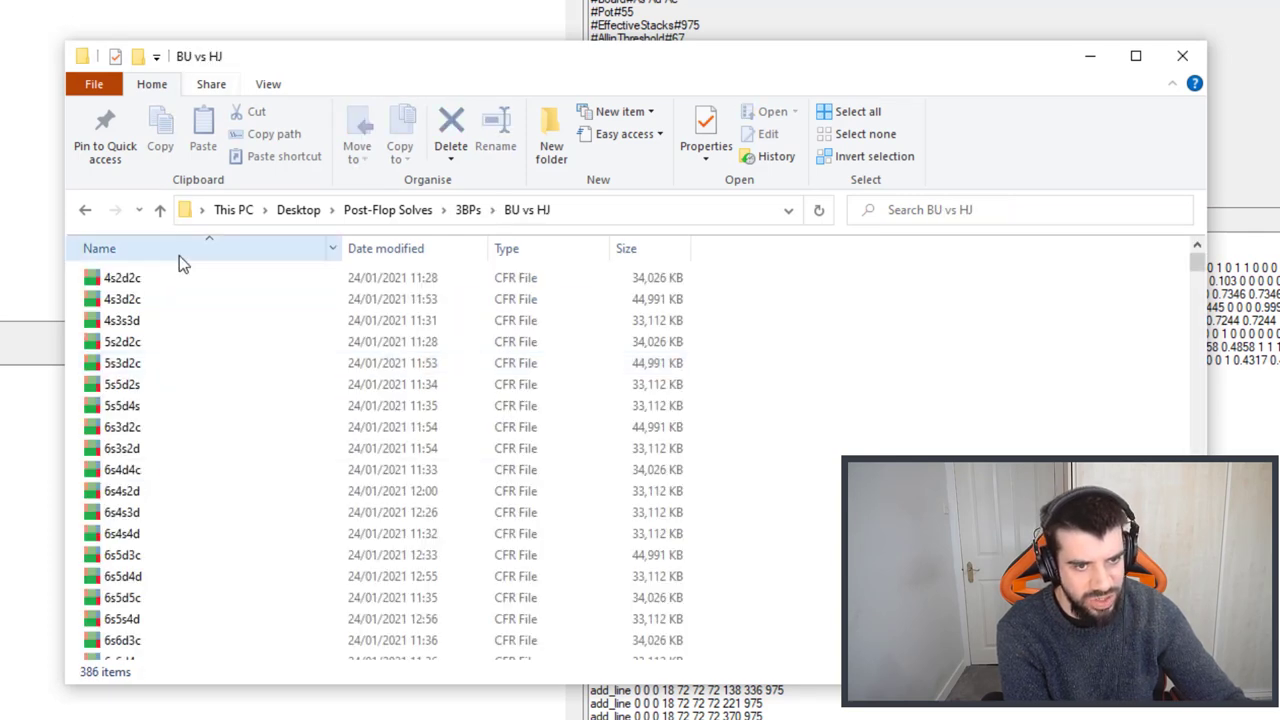
left_click(160, 210)
double_click(155, 326)
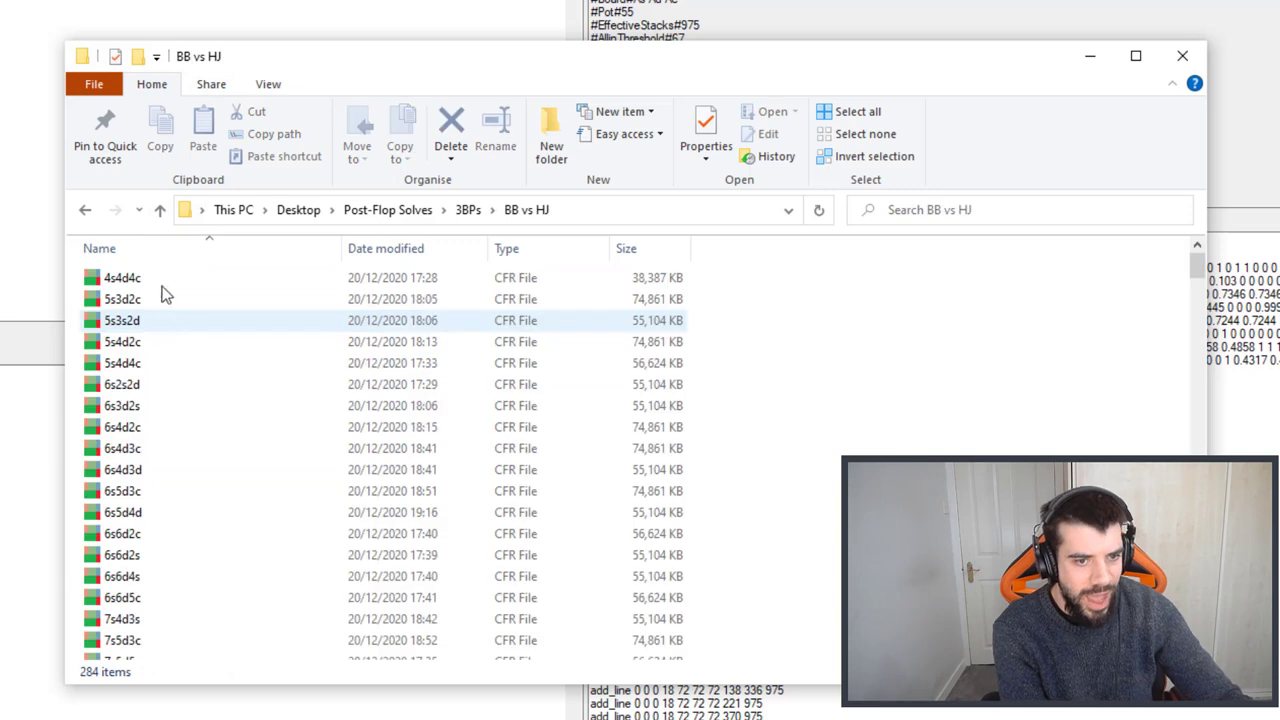
left_click(160, 210)
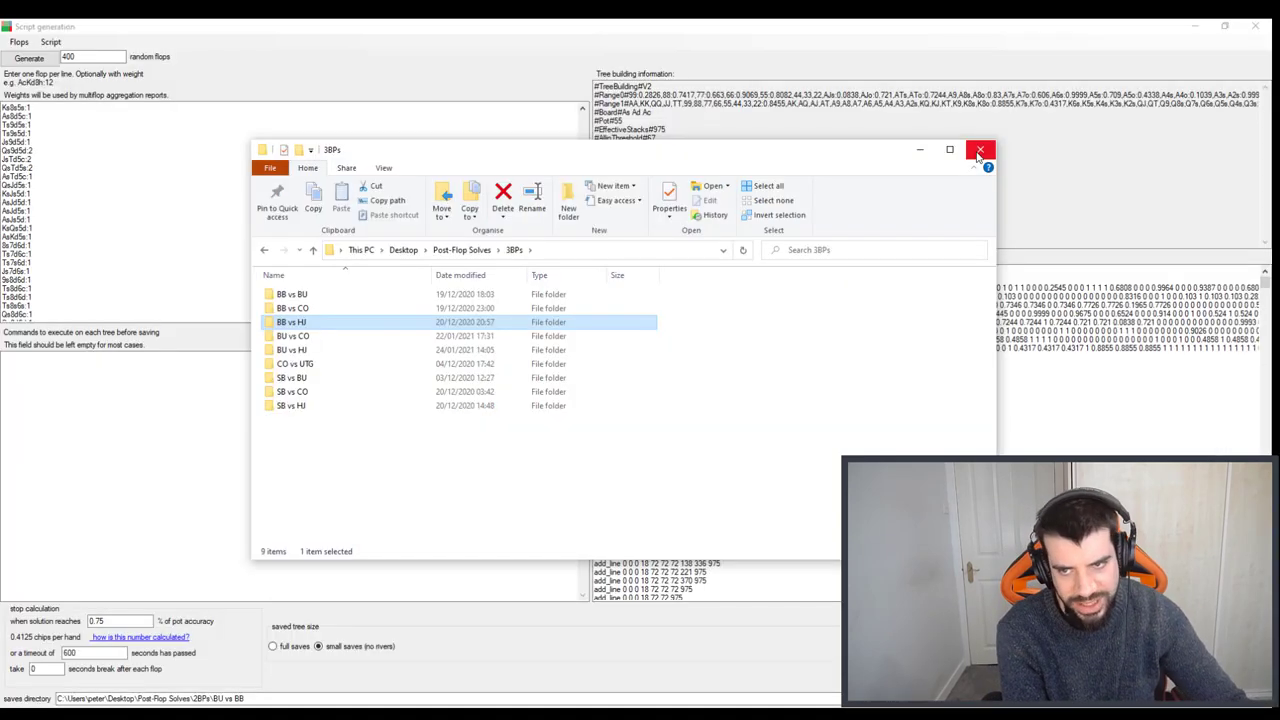
left_click(1181, 58)
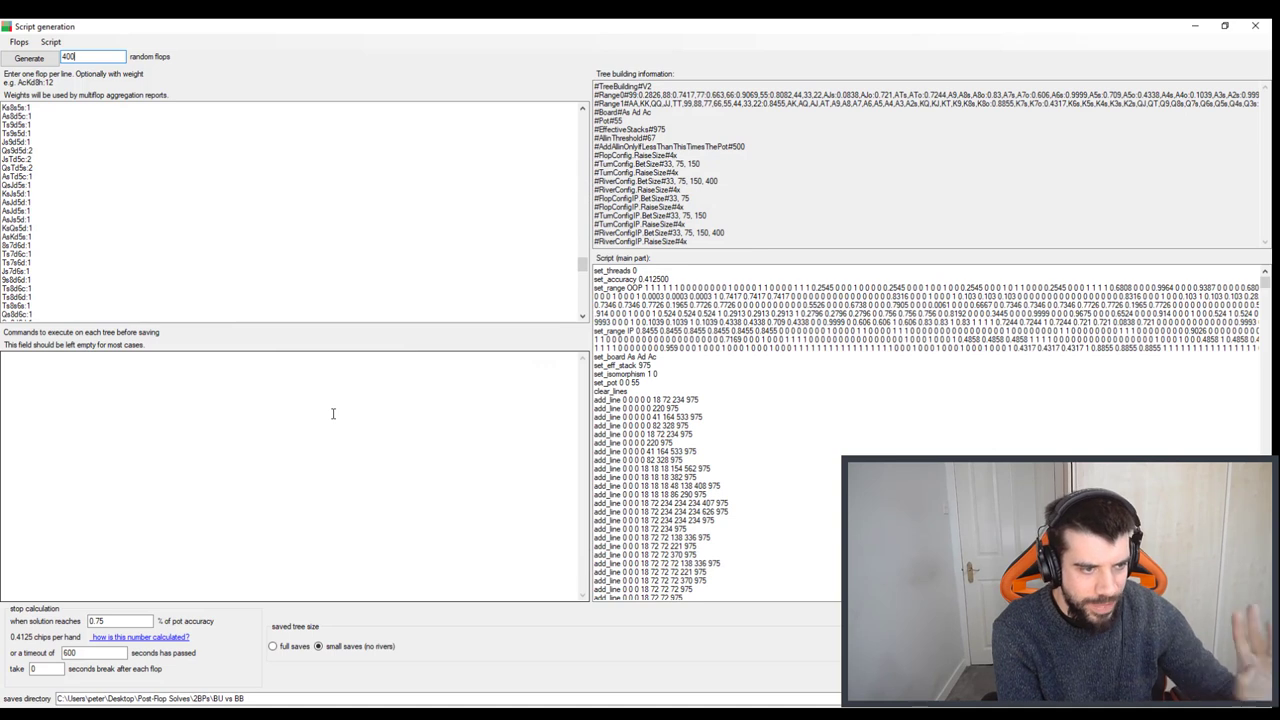